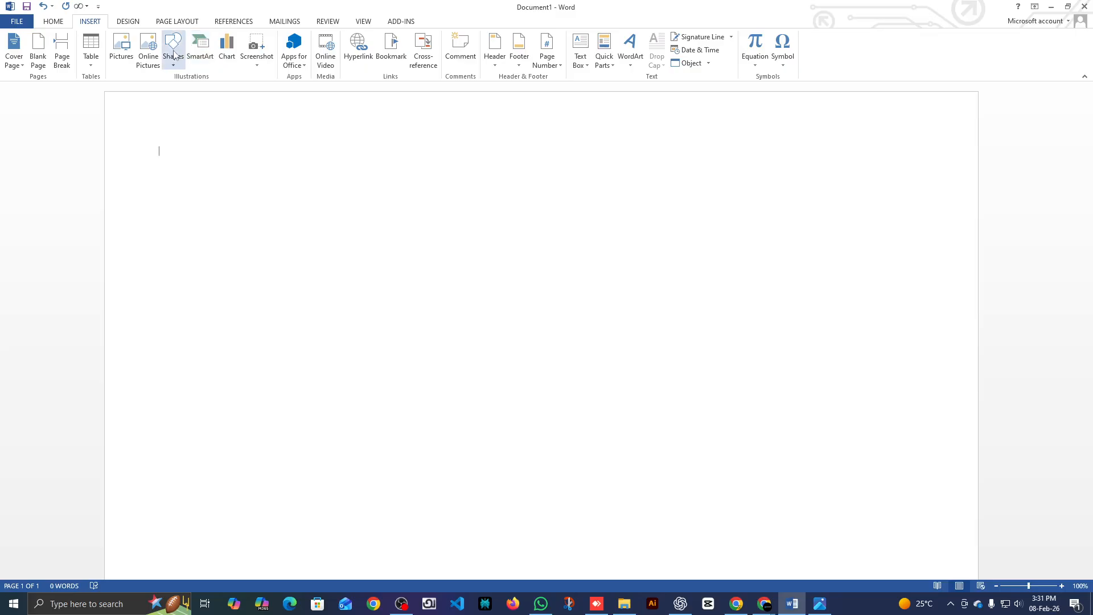
Step: Draw a wide rectangle about 1.03" high and 14.17" wide across the upper part of the page
{"action": "left_click", "coordinate": [177, 48]}
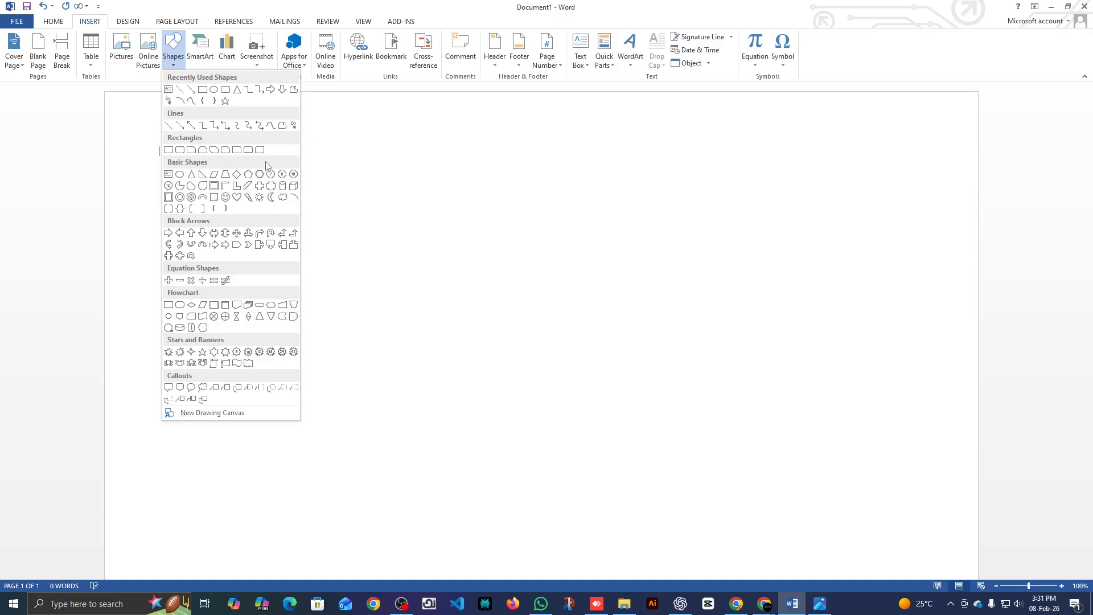
{"action": "left_click", "coordinate": [202, 90]}
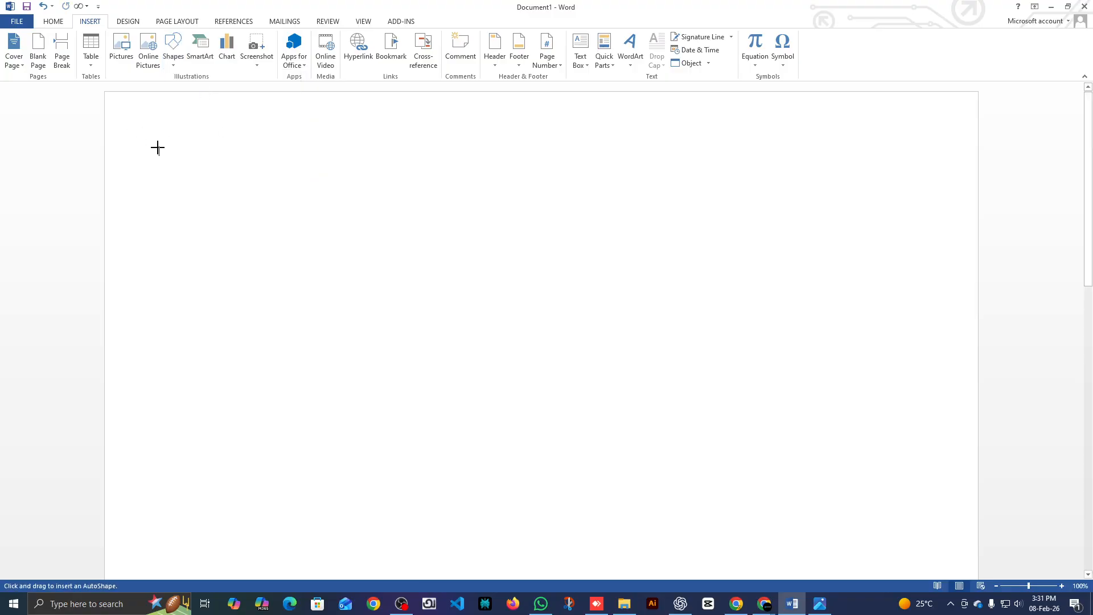
{"action": "mouse_move", "coordinate": [157, 146]}
{"action": "left_mouse_down"}
{"action": "mouse_move", "coordinate": [228, 186]}
{"action": "mouse_move", "coordinate": [510, 239]}
{"action": "mouse_move", "coordinate": [969, 205]}
{"action": "mouse_move", "coordinate": [939, 213]}
{"action": "mouse_move", "coordinate": [934, 204]}
{"action": "left_mouse_up"}
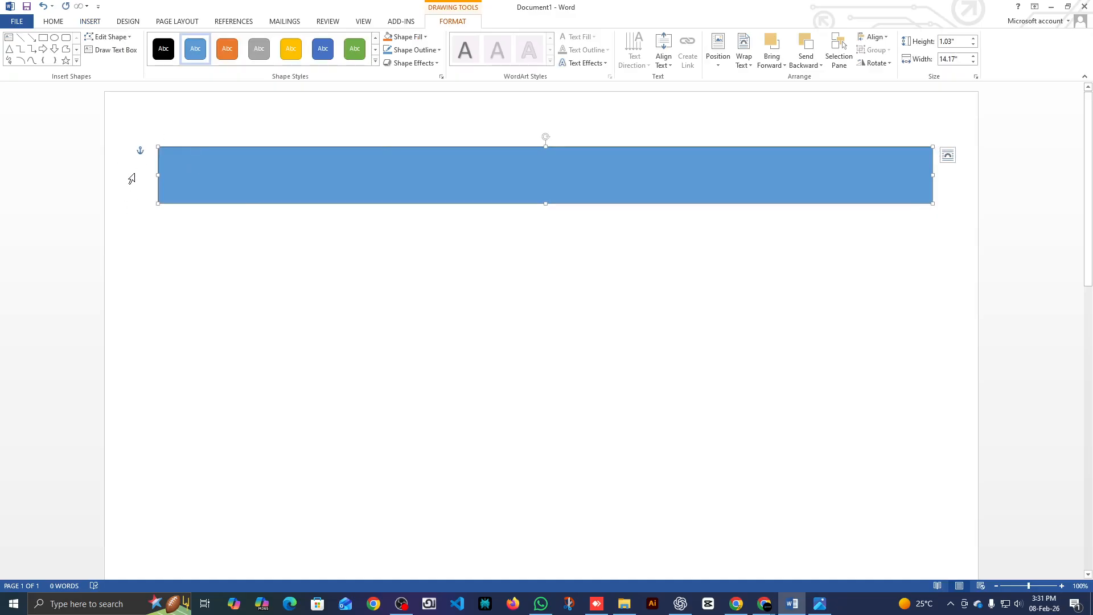
{"action": "left_click", "coordinate": [967, 163]}
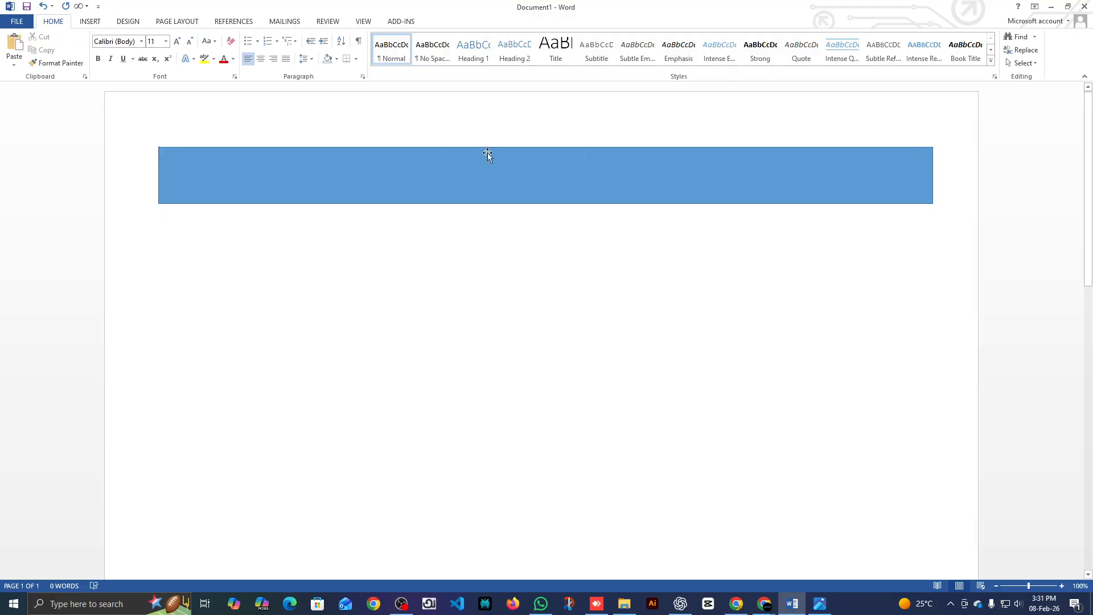
Step: Widen the rectangle to about 14.64" and centre it horizontally, slightly higher on the page
{"action": "left_click", "coordinate": [897, 175]}
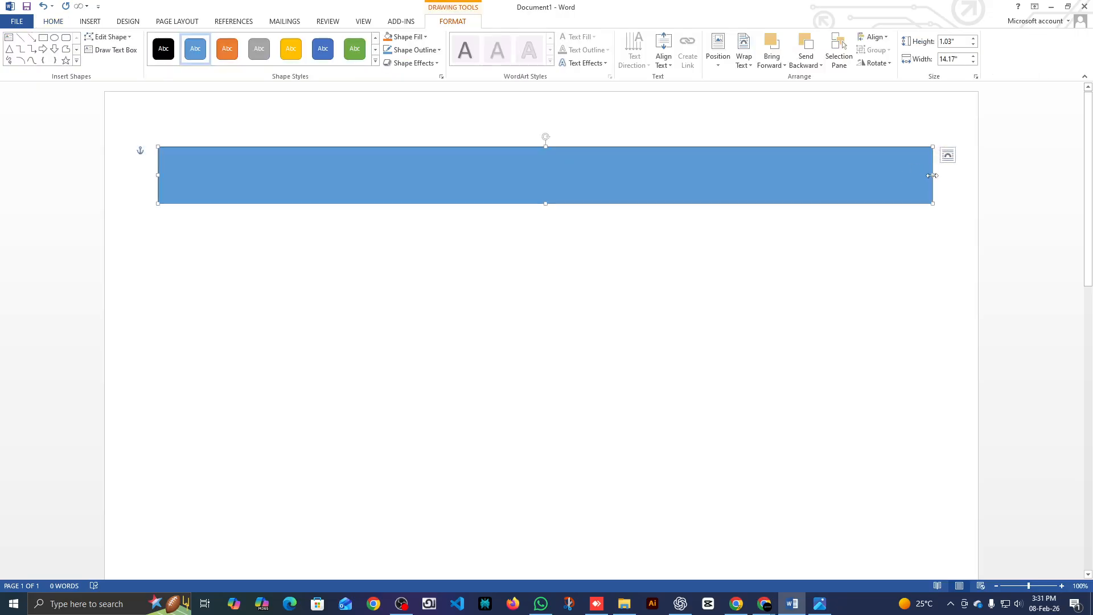
{"action": "left_click_drag", "start_coordinate": [933, 174], "coordinate": [1018, 173]}
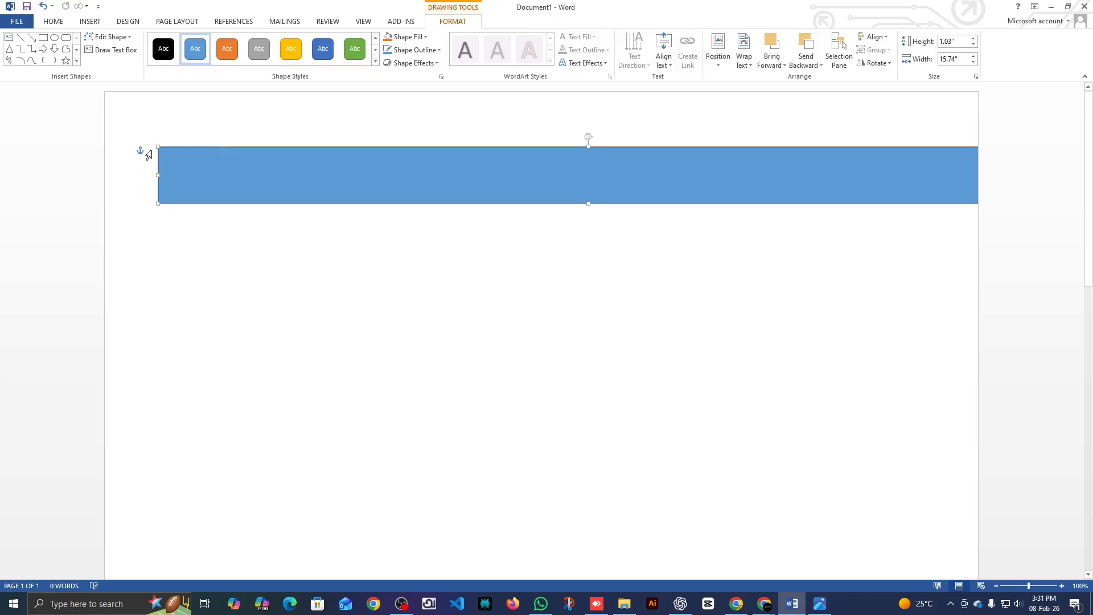
{"action": "left_click_drag", "start_coordinate": [268, 171], "coordinate": [263, 144]}
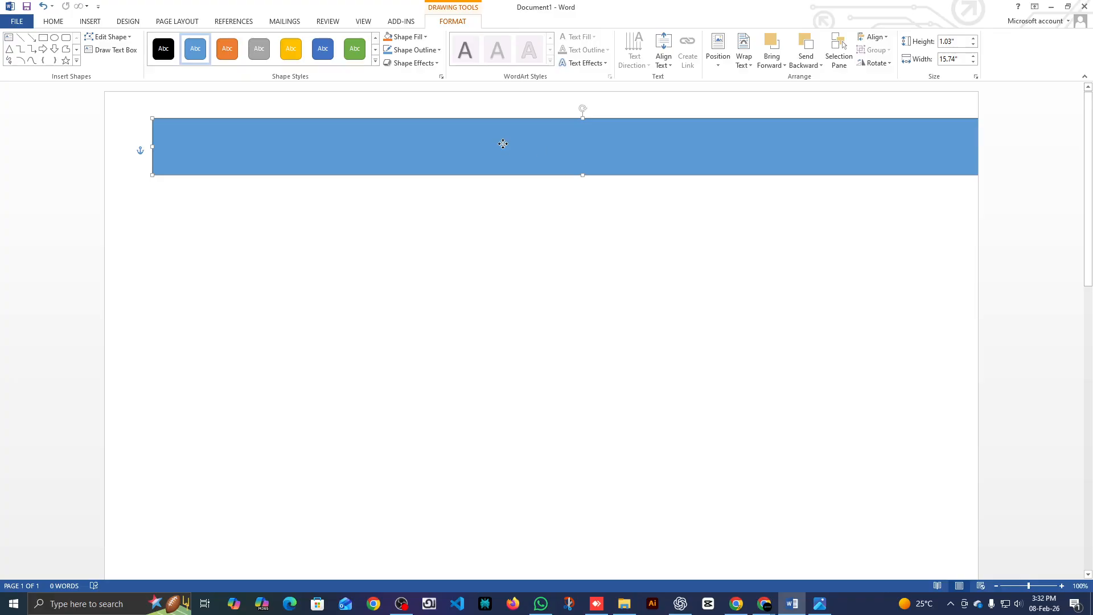
{"action": "left_click_drag", "start_coordinate": [503, 145], "coordinate": [503, 157]}
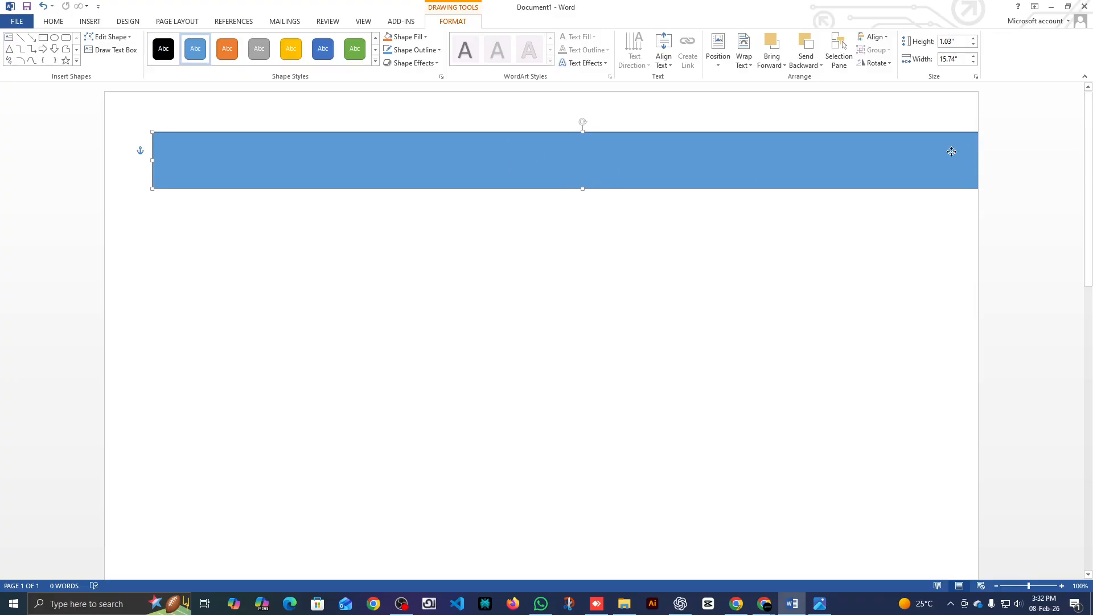
{"action": "left_click_drag", "start_coordinate": [952, 151], "coordinate": [901, 165]}
{"action": "mouse_move", "coordinate": [794, 160]}
{"action": "left_mouse_down"}
{"action": "mouse_move", "coordinate": [832, 159]}
{"action": "mouse_move", "coordinate": [808, 161]}
{"action": "left_mouse_up"}
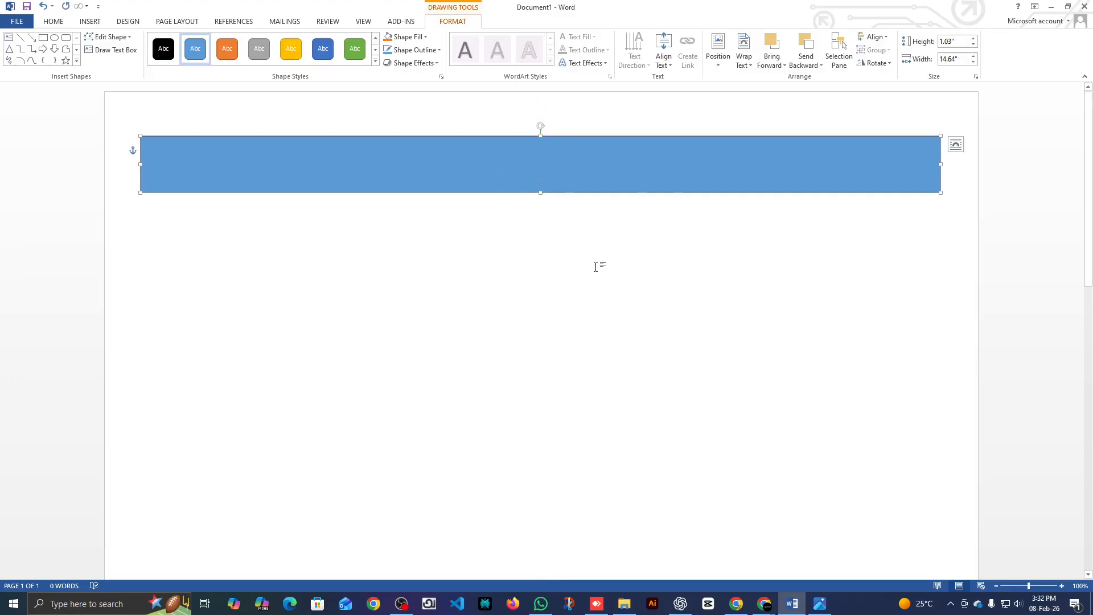
{"action": "left_click_drag", "start_coordinate": [552, 164], "coordinate": [557, 171]}
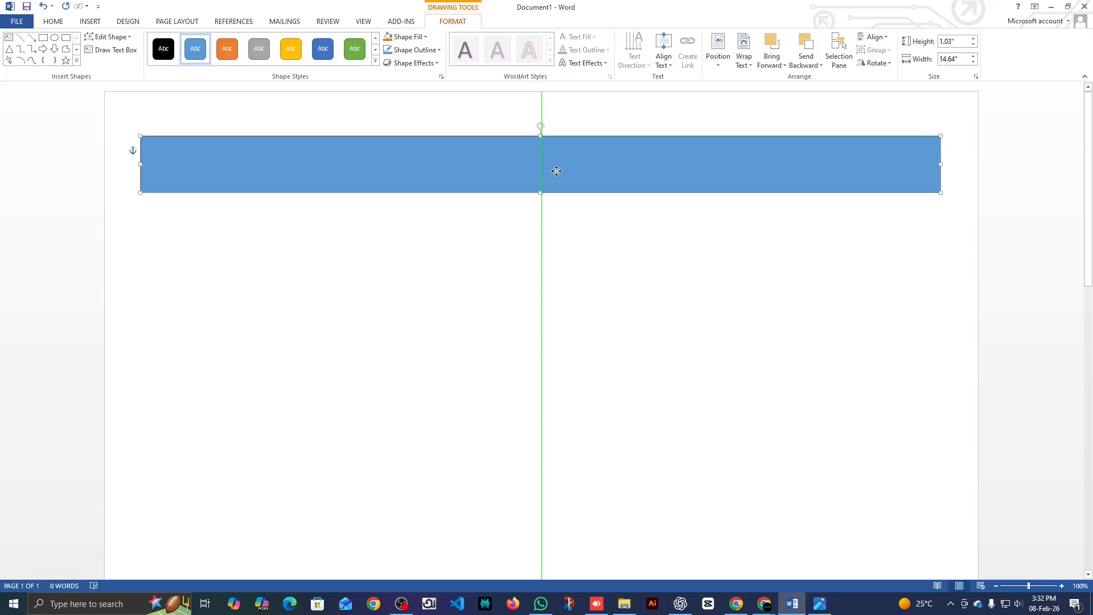
{"action": "left_click_drag", "start_coordinate": [556, 171], "coordinate": [556, 171]}
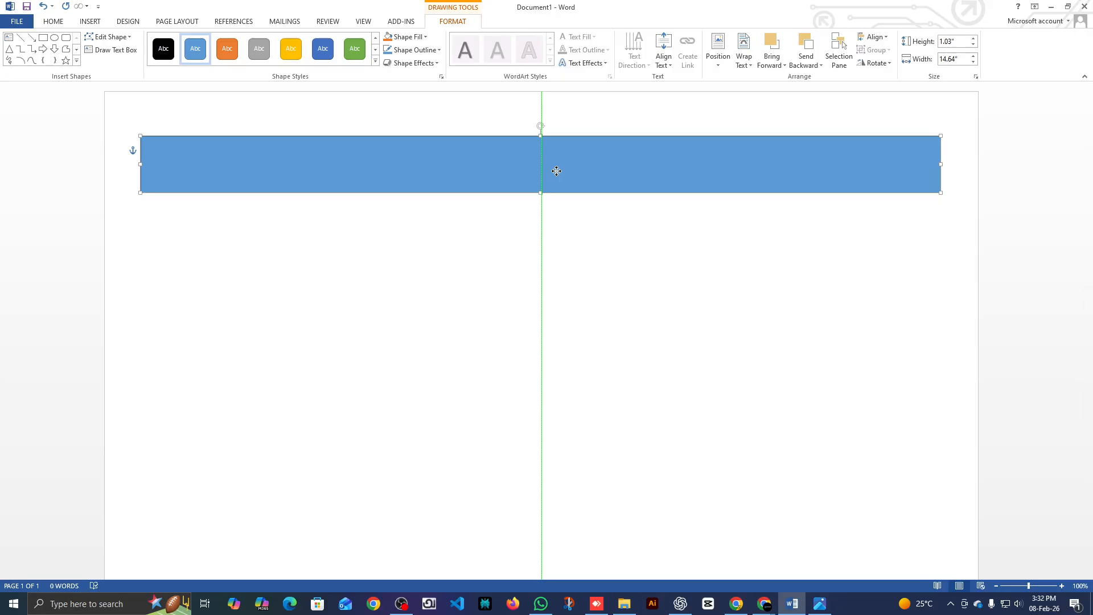
{"action": "left_click_drag", "start_coordinate": [556, 170], "coordinate": [557, 171]}
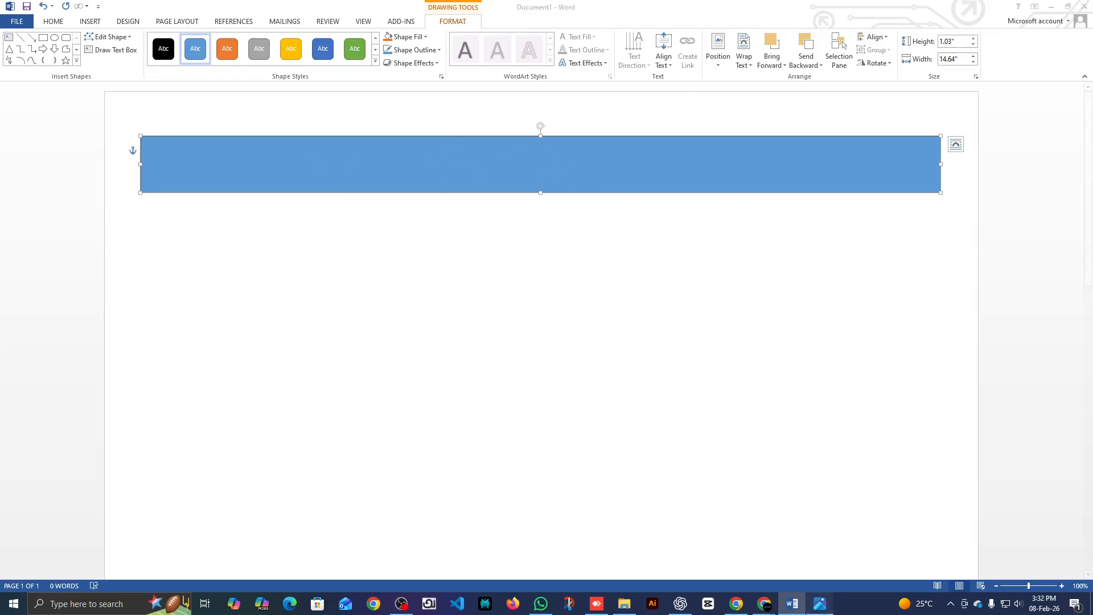
Step: Switch to the News.jpg image to examine the newspaper's header banner design, and return to the Word document
{"action": "left_click", "coordinate": [820, 603]}
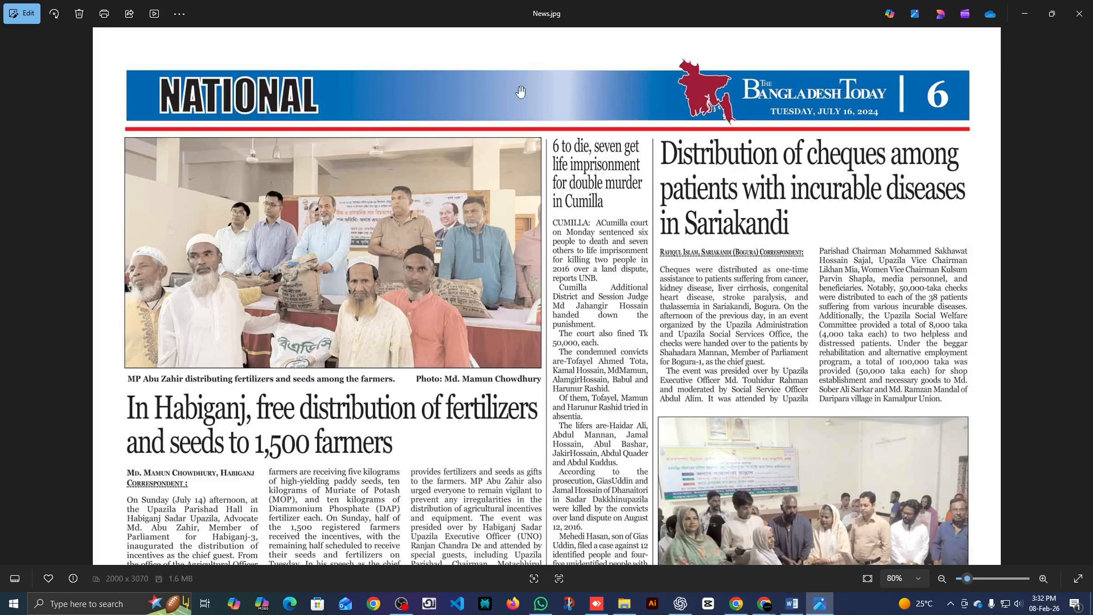
{"action": "left_click", "coordinate": [796, 608]}
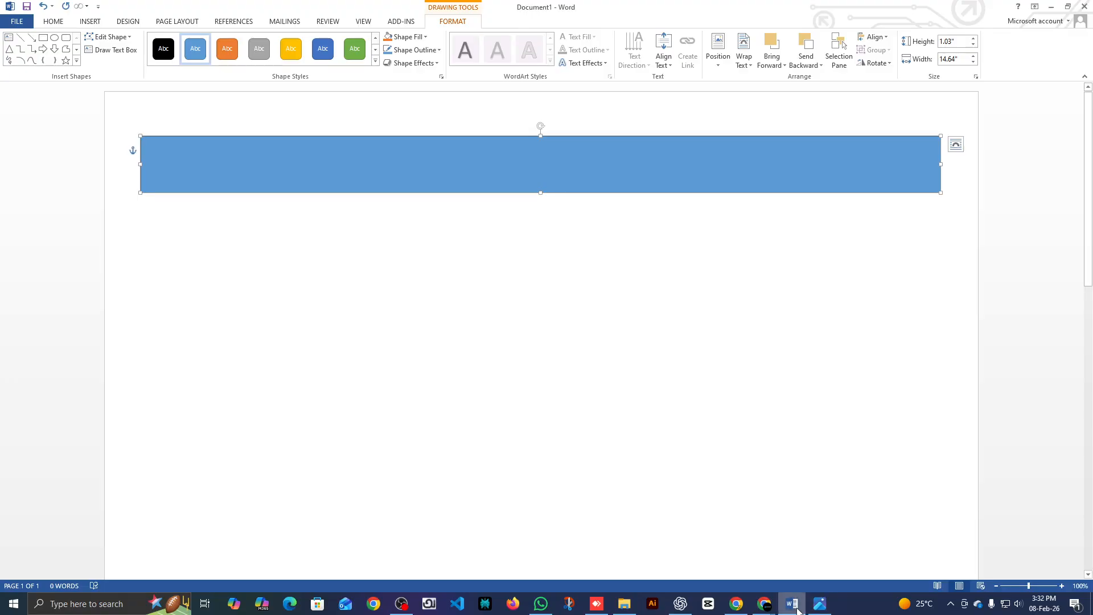
{"action": "left_click", "coordinate": [796, 608]}
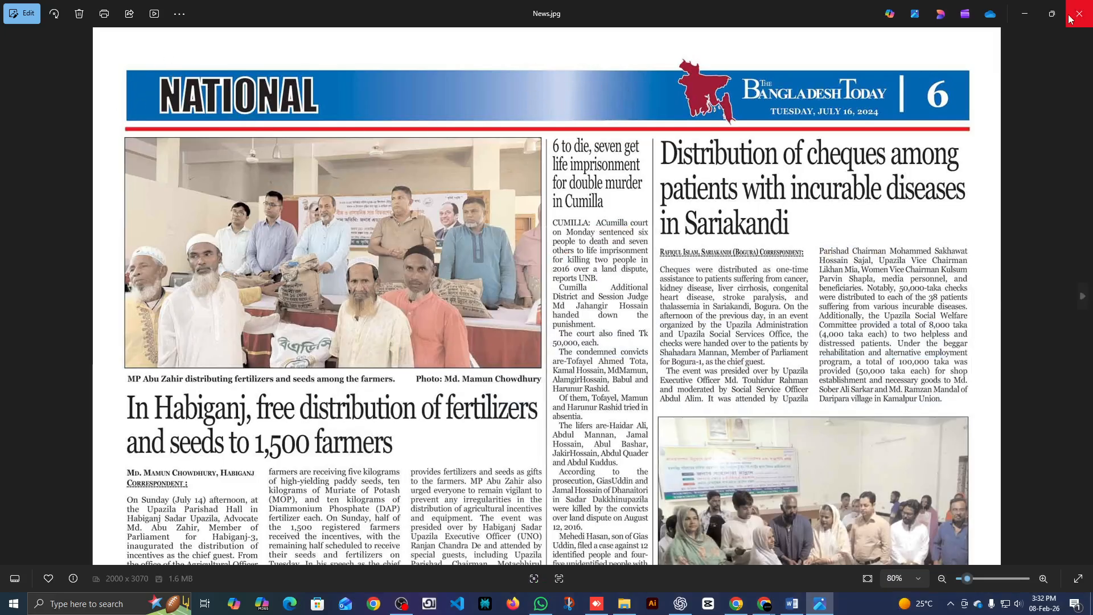
{"action": "left_click", "coordinate": [792, 604]}
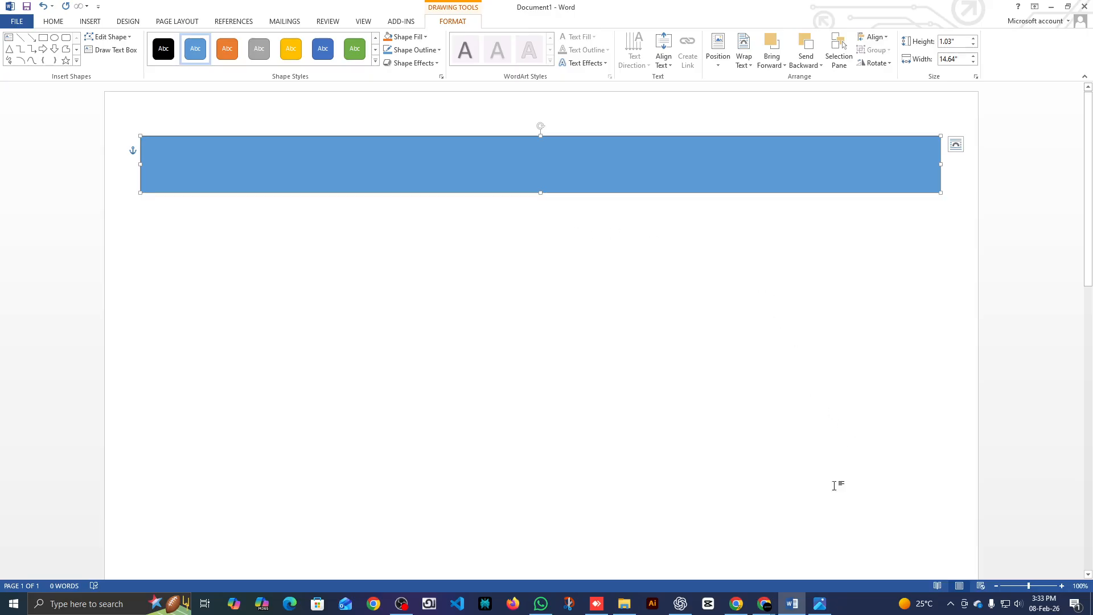
{"action": "left_click", "coordinate": [820, 604]}
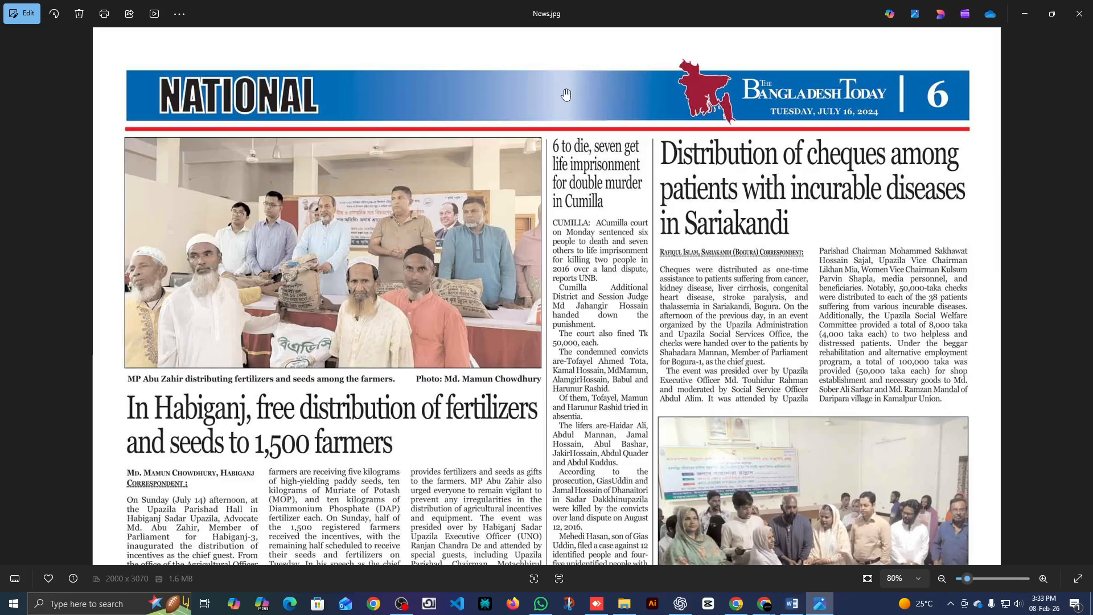
{"action": "left_click", "coordinate": [1032, 8]}
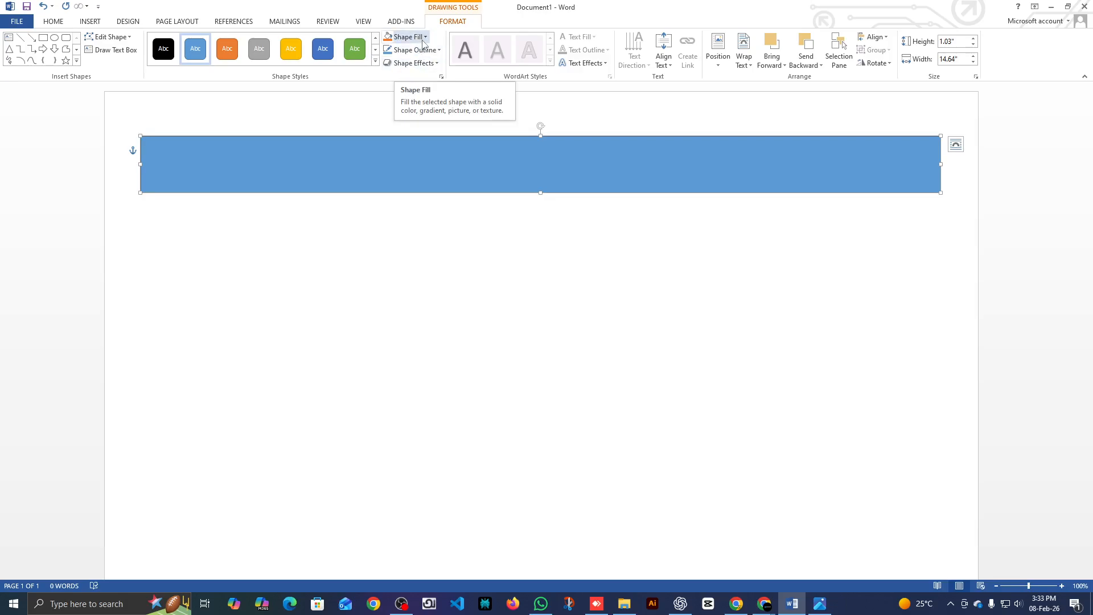
Step: Fill the rectangle with the standard Red color
{"action": "left_click", "coordinate": [425, 37]}
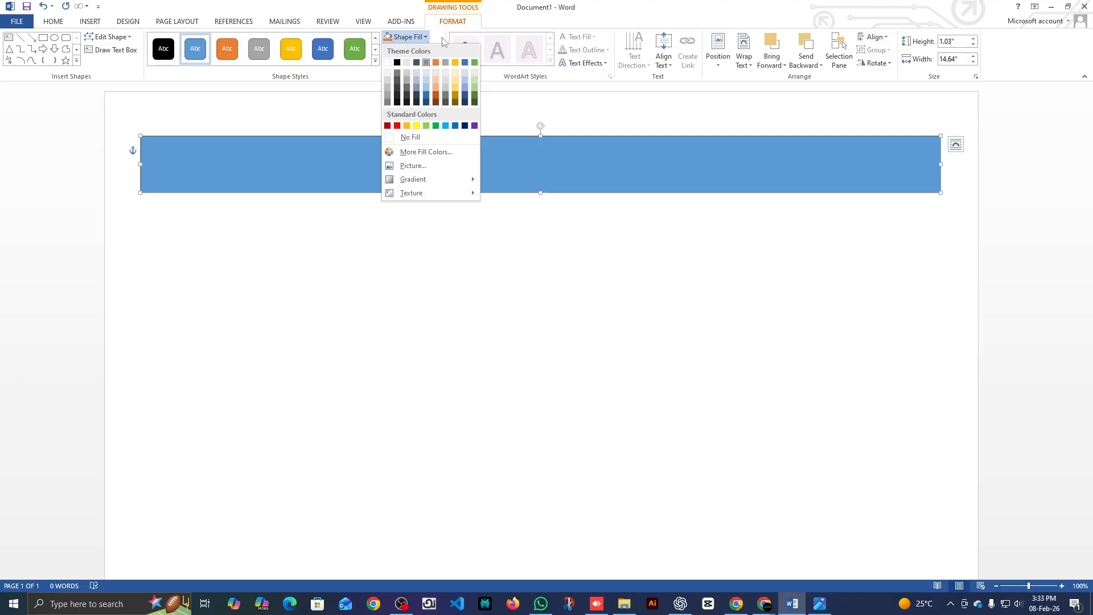
{"action": "left_click", "coordinate": [397, 125]}
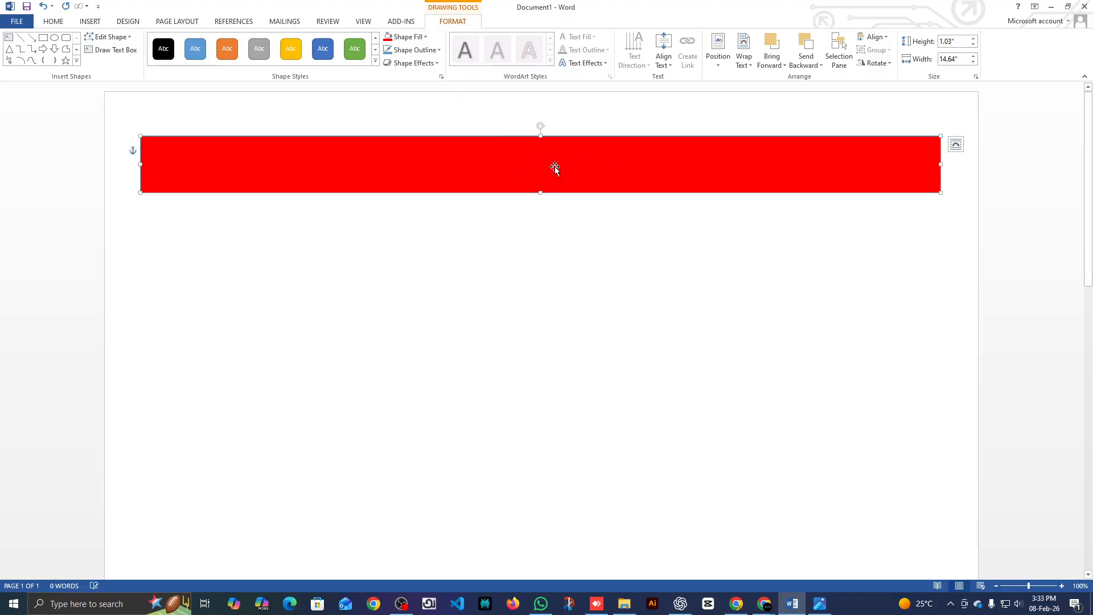
{"action": "left_click", "coordinate": [541, 210]}
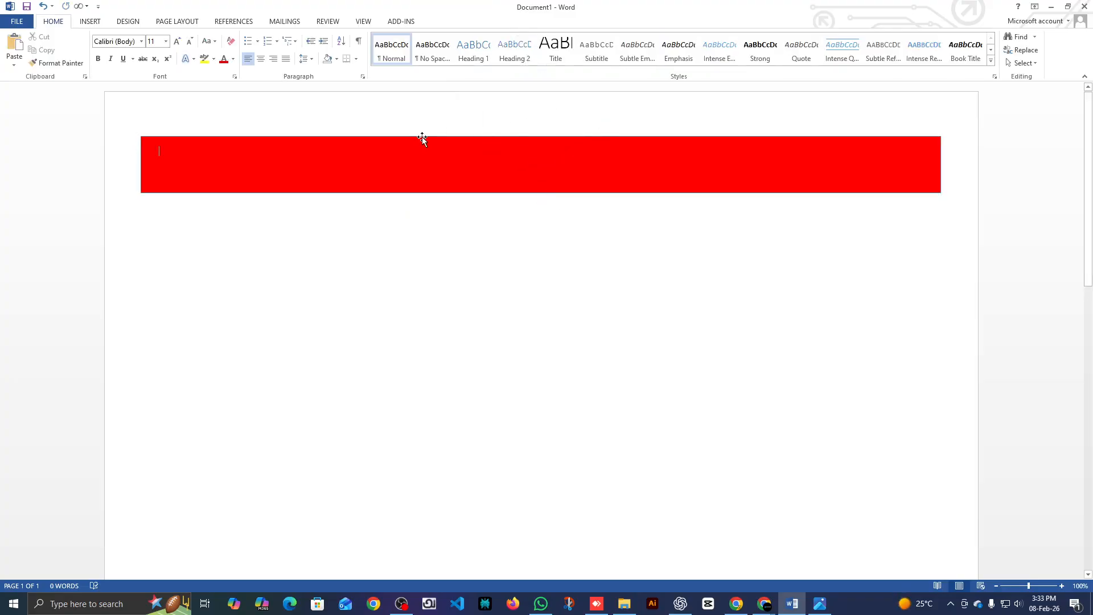
Step: Examine the edges of the red rectangle up close to check its outline
{"action": "left_click", "coordinate": [481, 154]}
{"action": "left_click", "coordinate": [703, 273]}
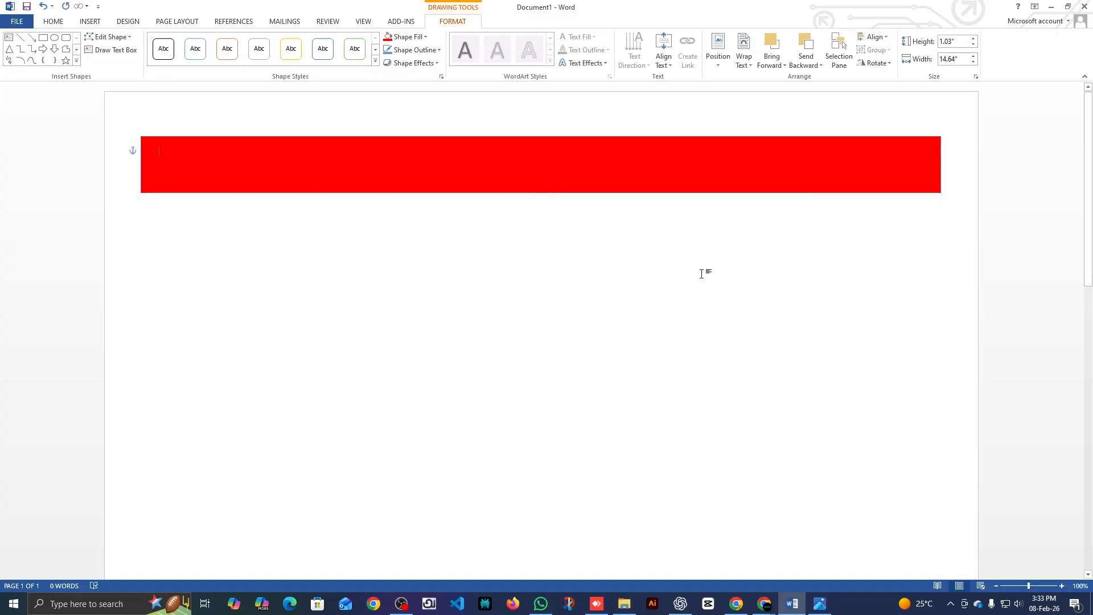
{"action": "left_click", "coordinate": [361, 152]}
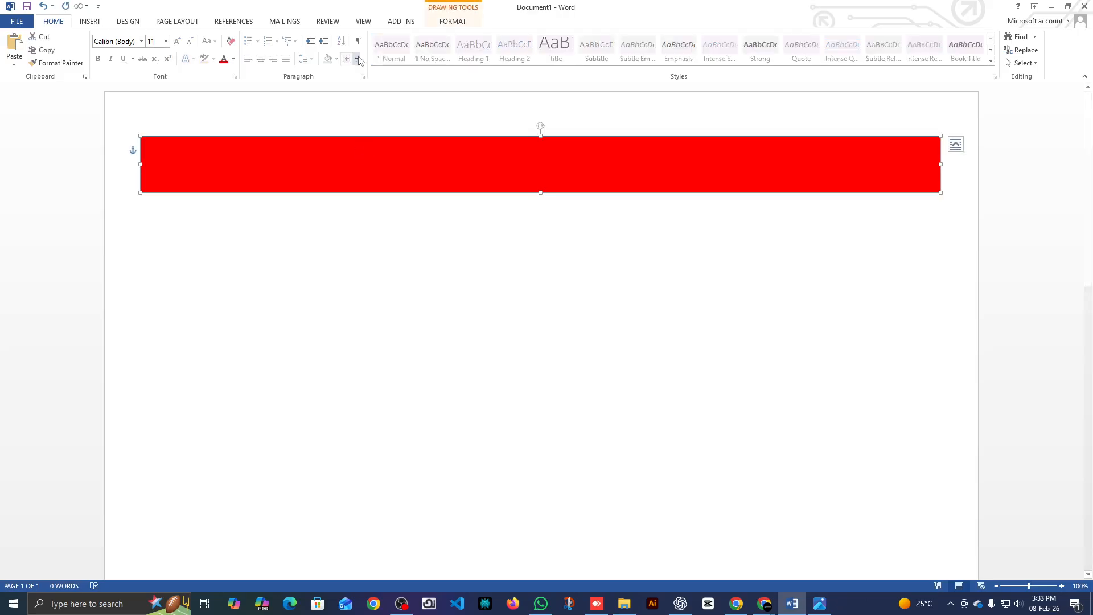
{"action": "double_click", "coordinate": [393, 167]}
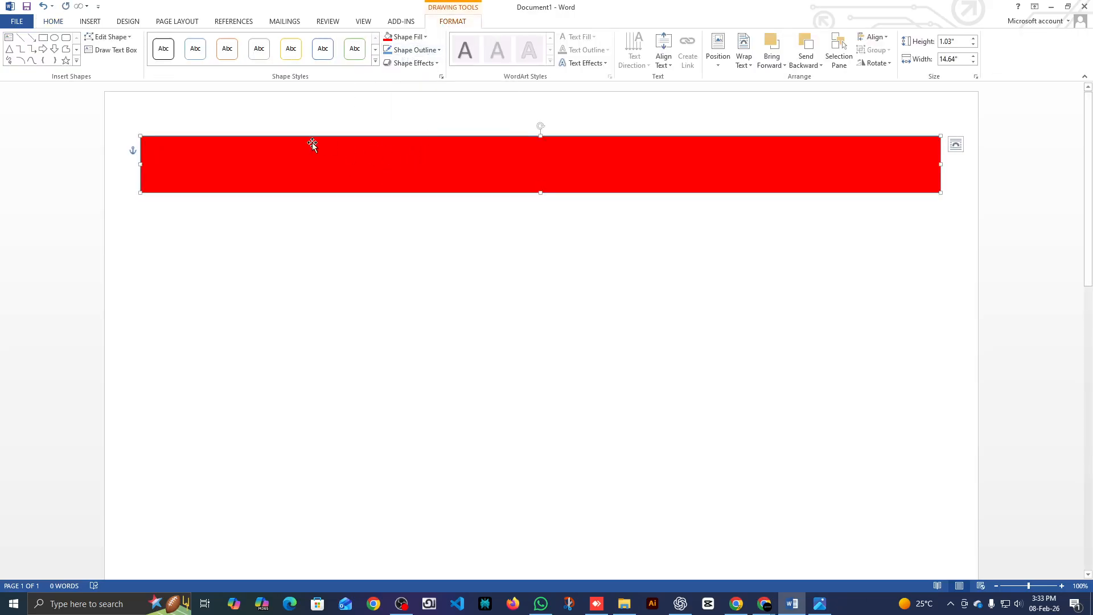
{"action": "scroll", "coordinate": [228, 163], "scroll_direction": "up", "scroll_amount": 18}
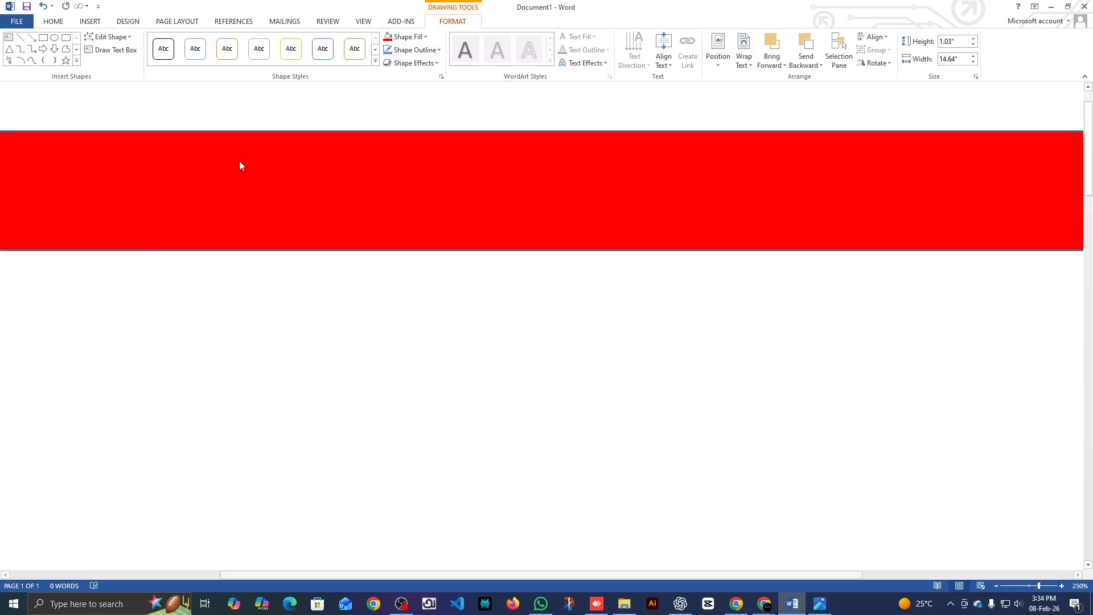
{"action": "left_click", "coordinate": [349, 476]}
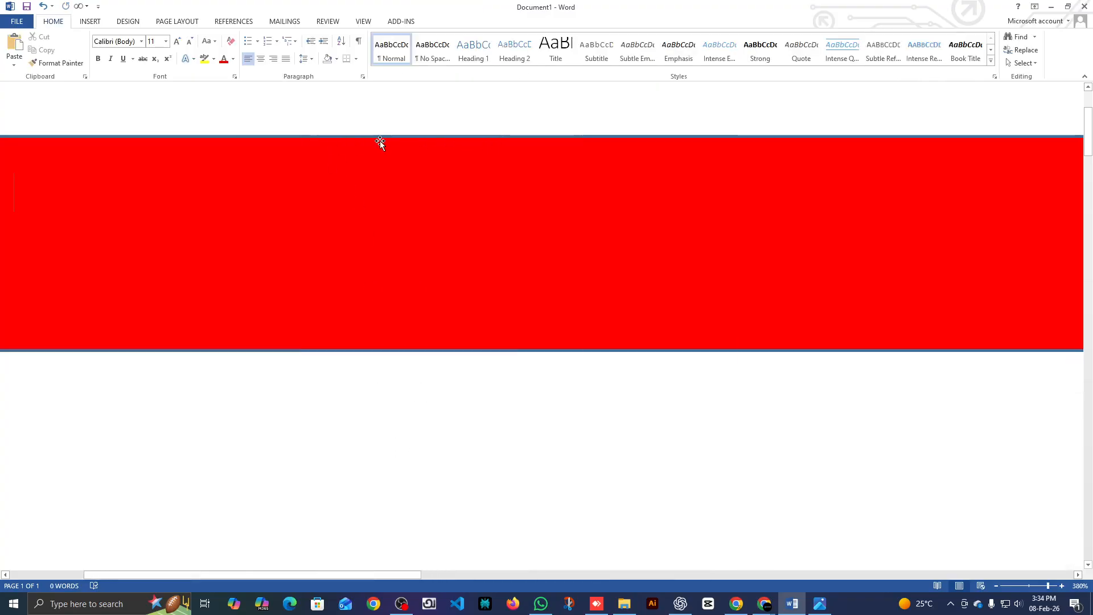
{"action": "scroll", "coordinate": [390, 169], "scroll_direction": "down", "scroll_amount": 19}
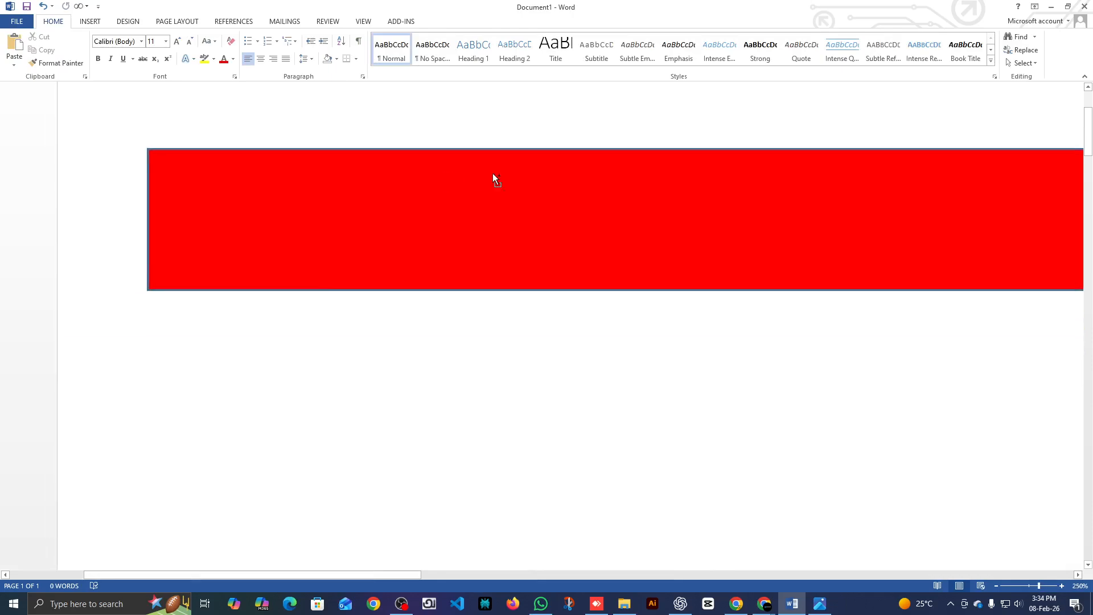
{"action": "scroll", "coordinate": [531, 201], "scroll_direction": "down", "scroll_amount": 10}
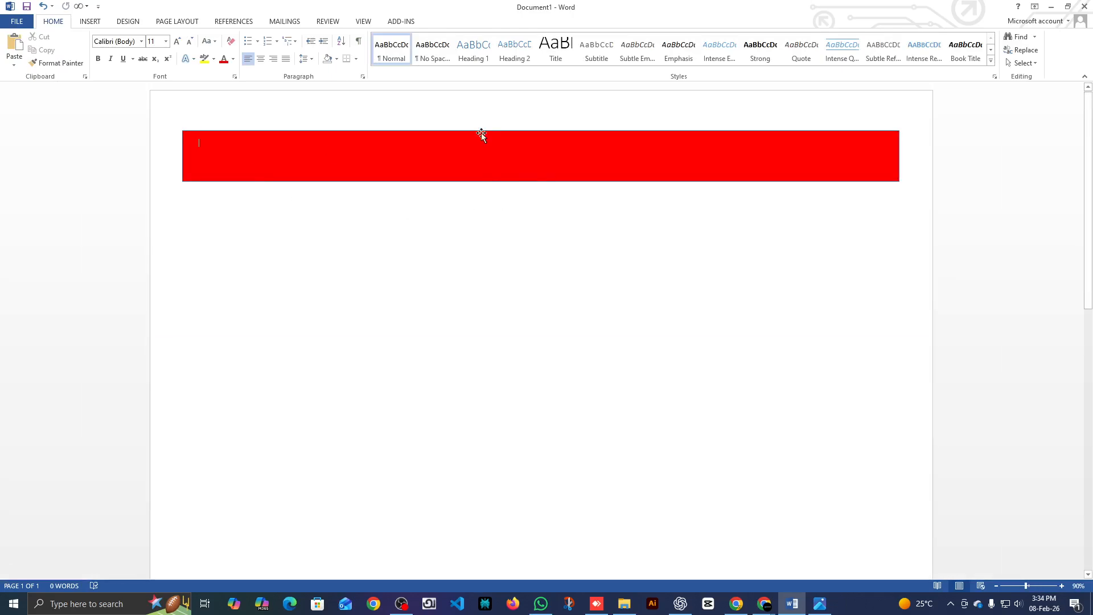
{"action": "left_click", "coordinate": [429, 160]}
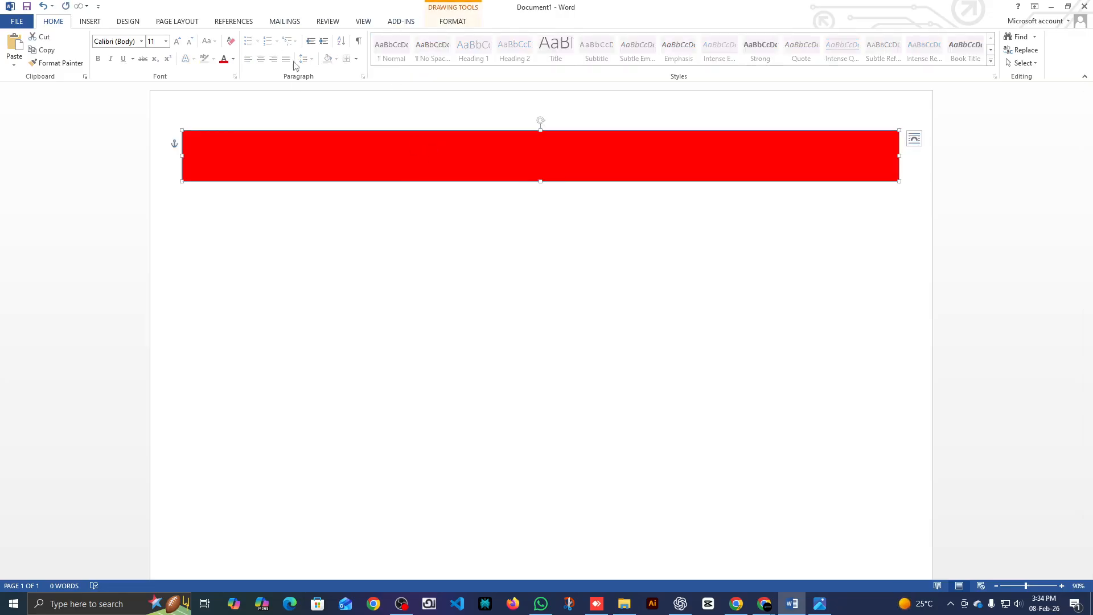
{"action": "left_click", "coordinate": [488, 334]}
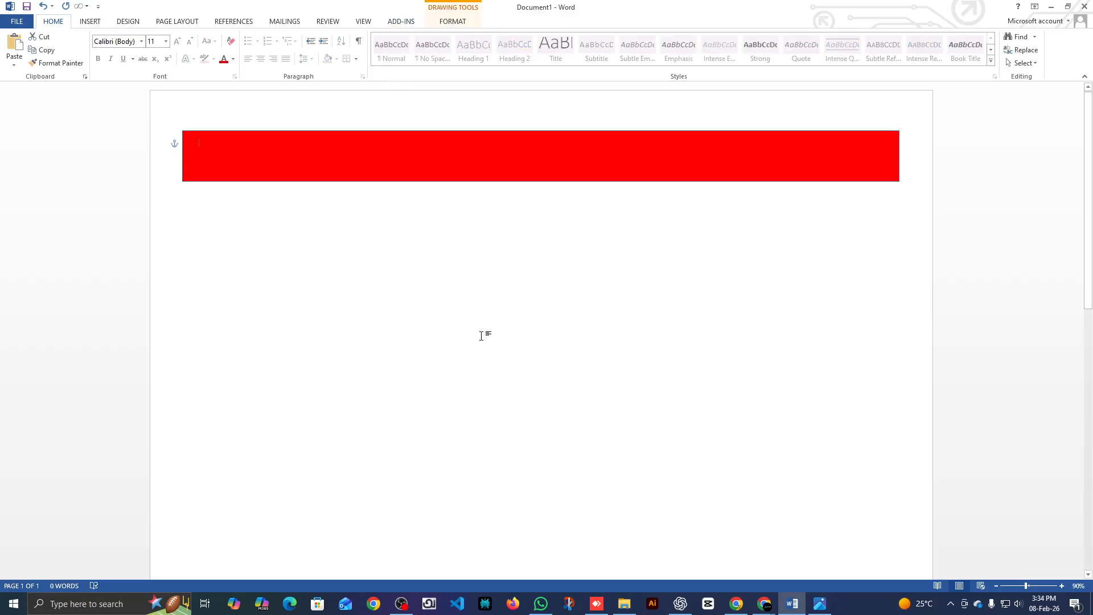
Step: Remove the outline from the red rectangle using the No Outline option
{"action": "left_click", "coordinate": [418, 148]}
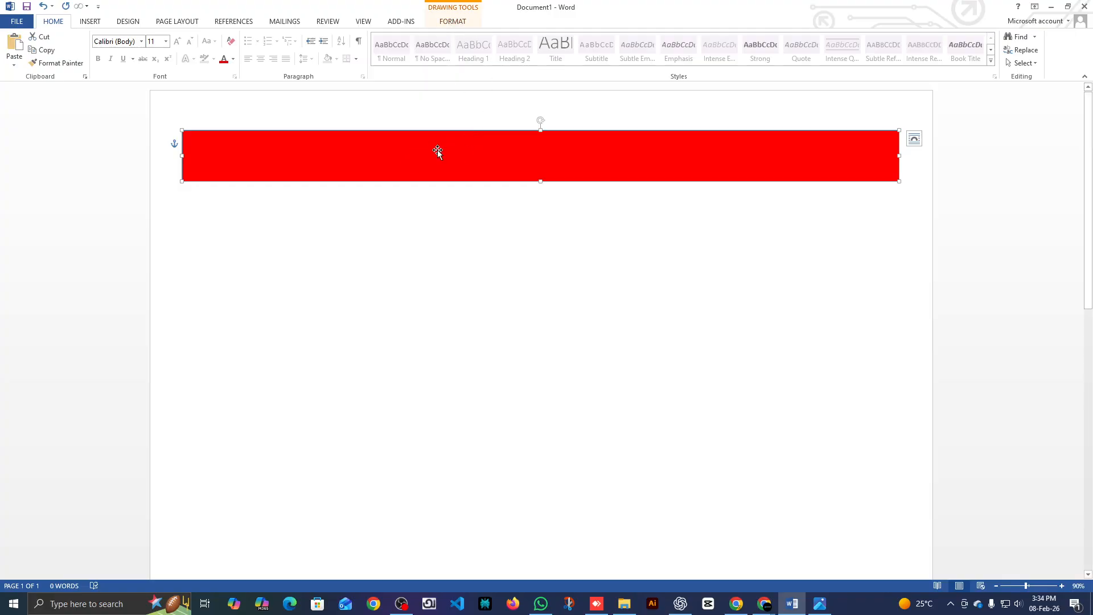
{"action": "left_click", "coordinate": [454, 23]}
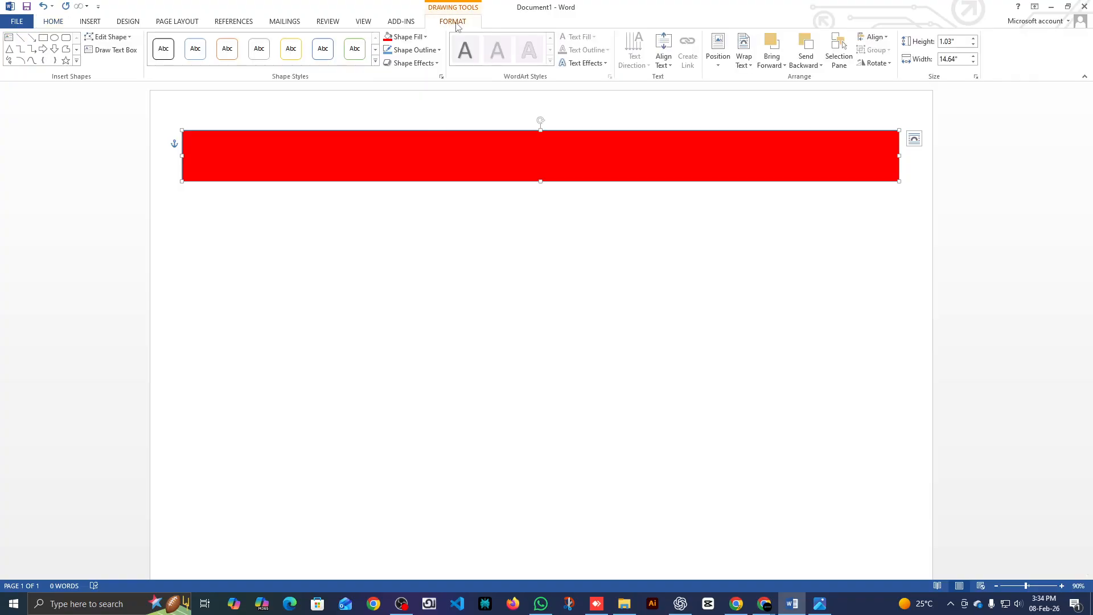
{"action": "left_click", "coordinate": [412, 50]}
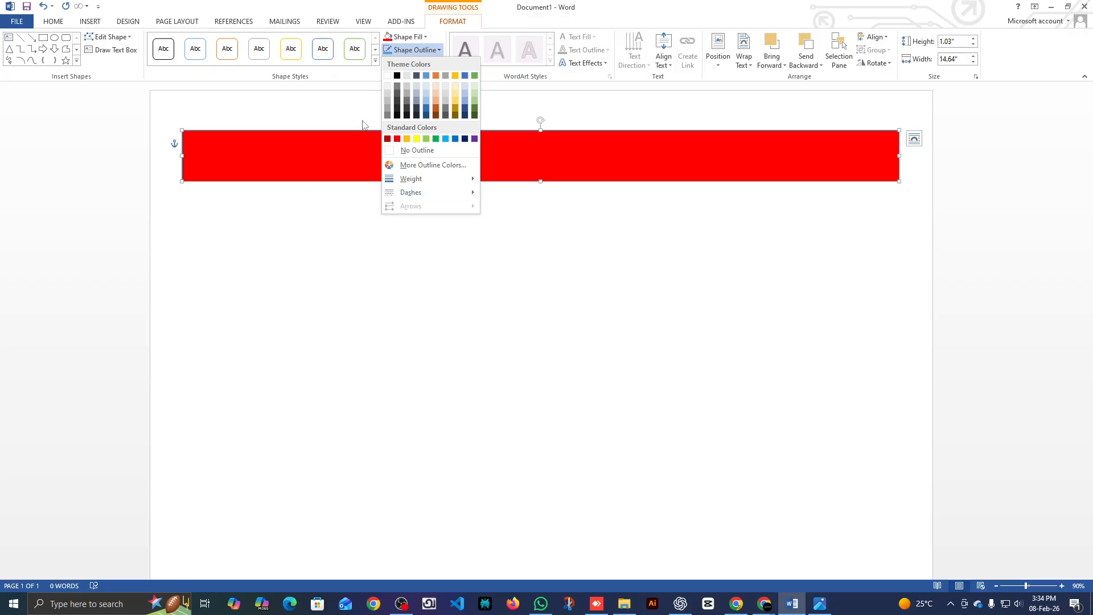
{"action": "left_click", "coordinate": [414, 151]}
{"action": "left_click", "coordinate": [402, 306]}
{"action": "scroll", "coordinate": [407, 167], "scroll_direction": "up", "scroll_amount": 4}
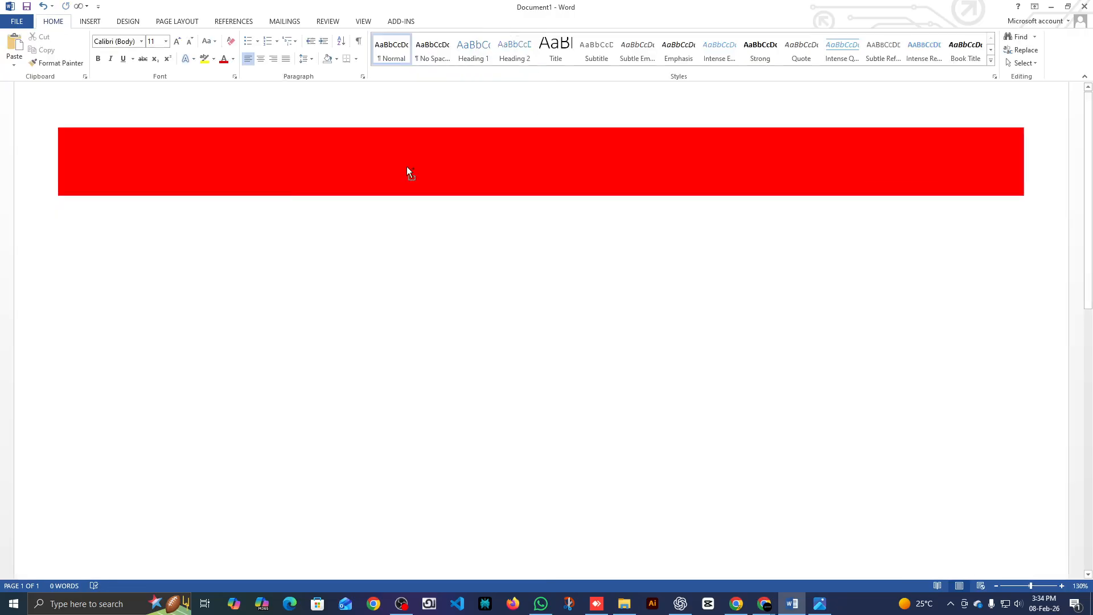
Step: Examine the blue-to-white gradient of the header banner up close in News.jpg, and return to the Word document
{"action": "left_click", "coordinate": [820, 604]}
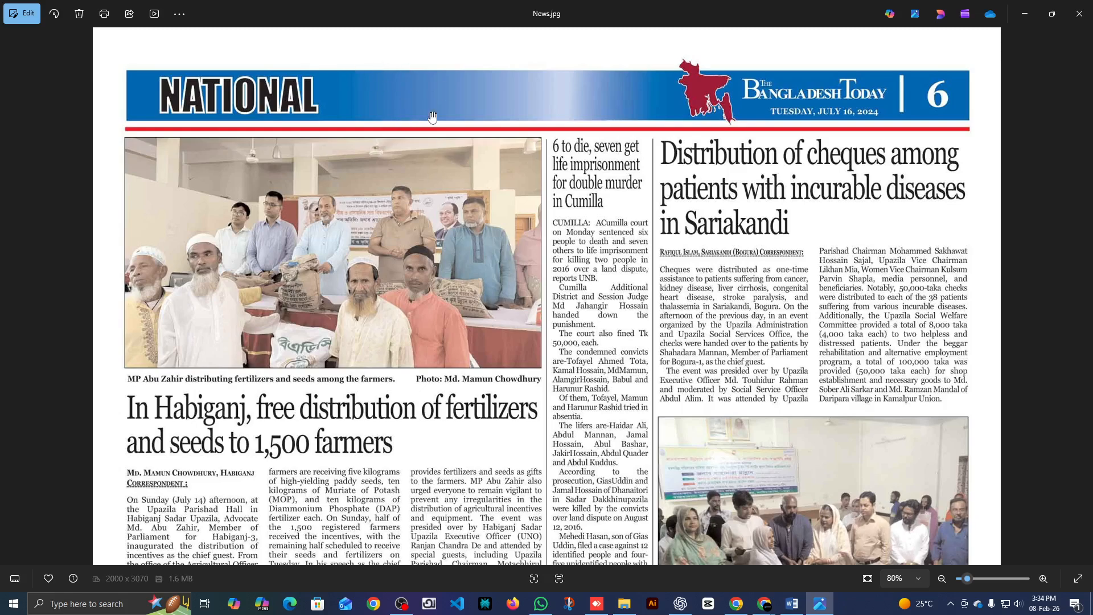
{"action": "scroll", "coordinate": [533, 96], "scroll_direction": "up", "scroll_amount": 3}
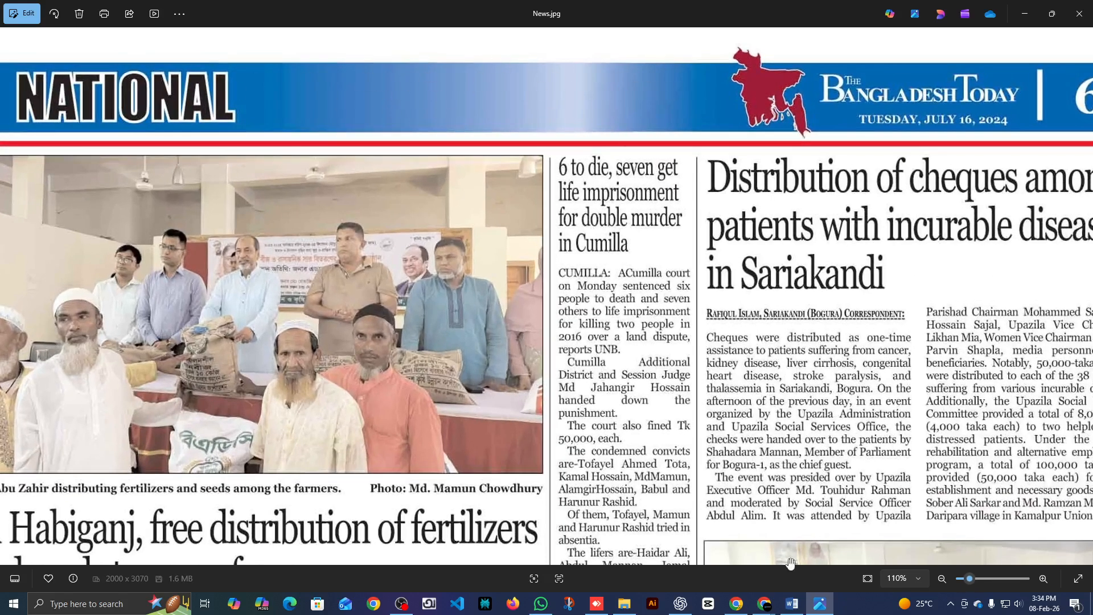
{"action": "left_click", "coordinate": [792, 603]}
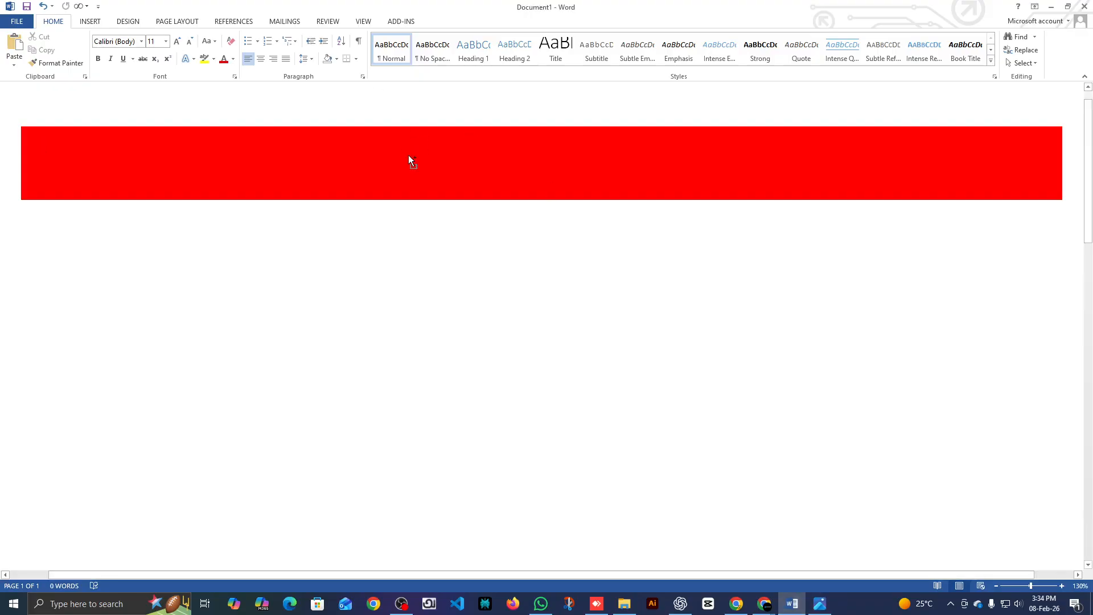
Step: Open the full gradient options for the red rectangle and set its fill type to Gradient fill
{"action": "left_click", "coordinate": [436, 169]}
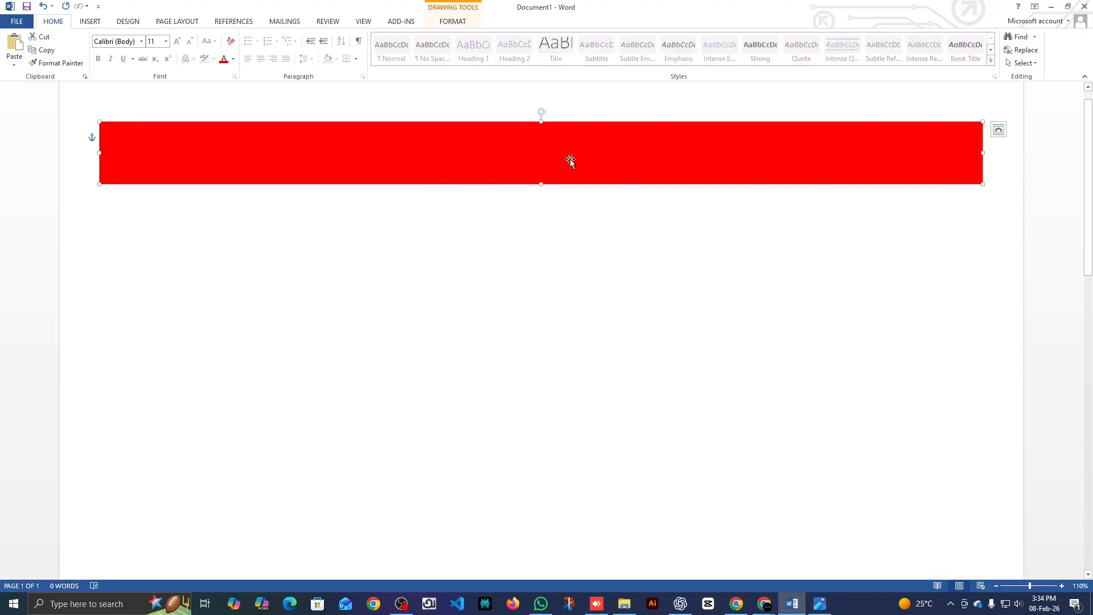
{"action": "double_click", "coordinate": [469, 157]}
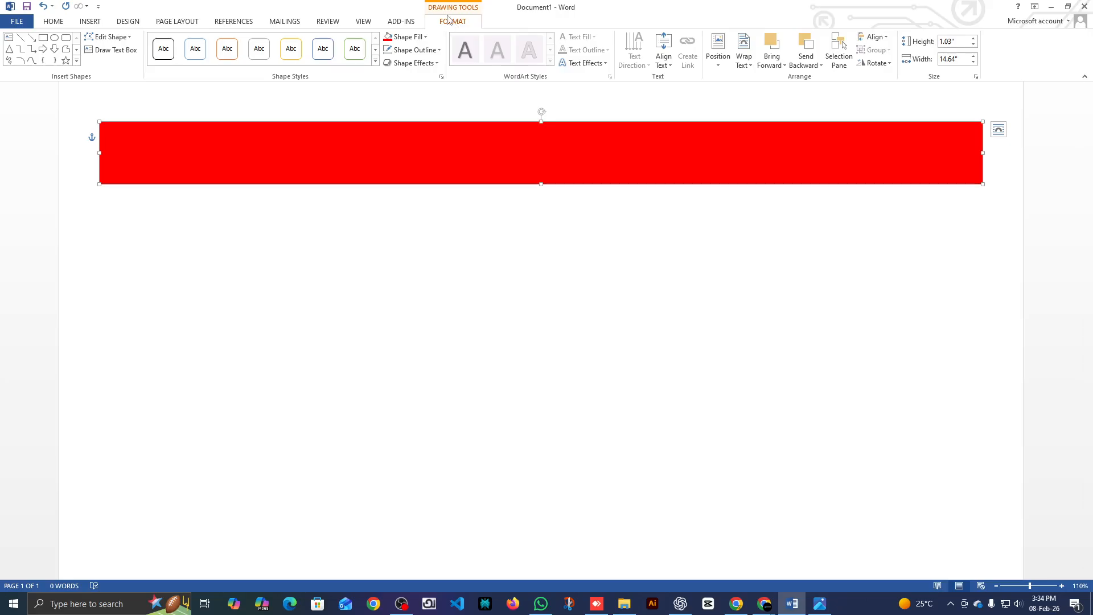
{"action": "left_click", "coordinate": [424, 39]}
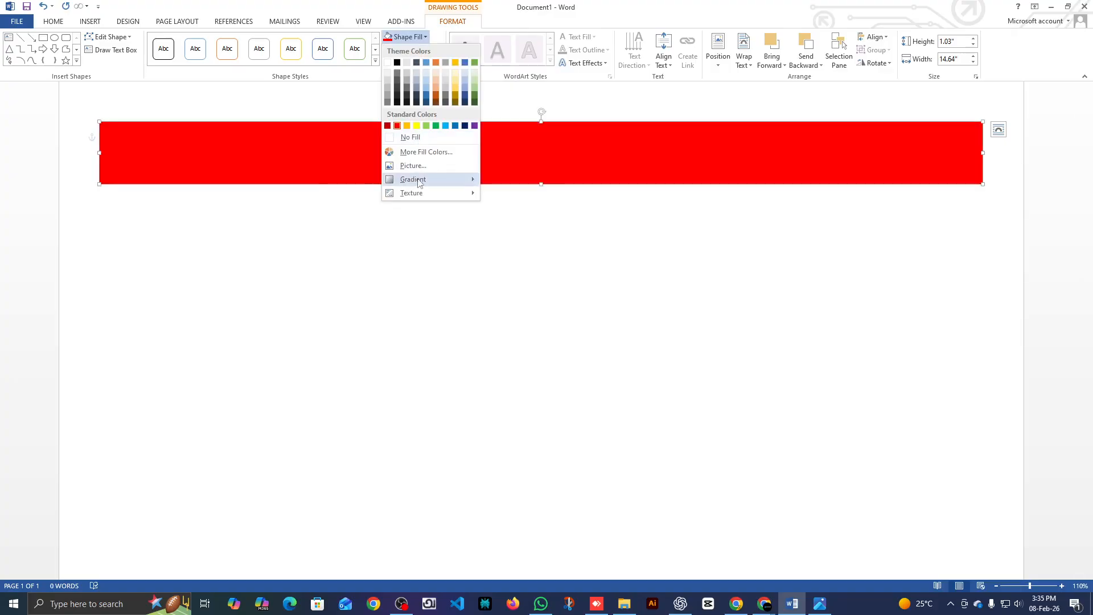
{"action": "mouse_move", "coordinate": [422, 180]}
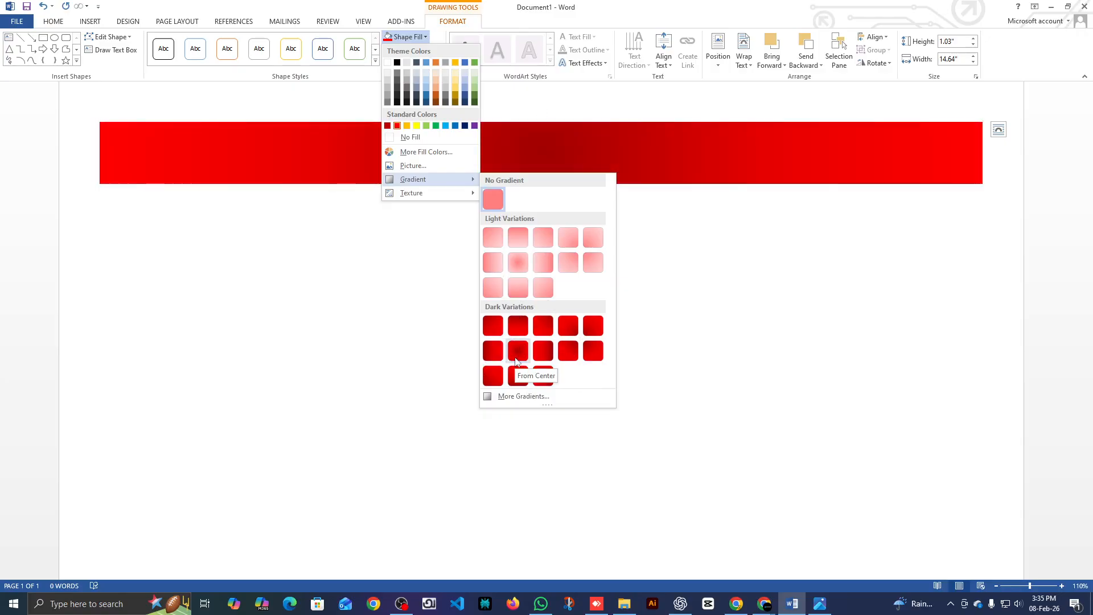
{"action": "left_click", "coordinate": [520, 397]}
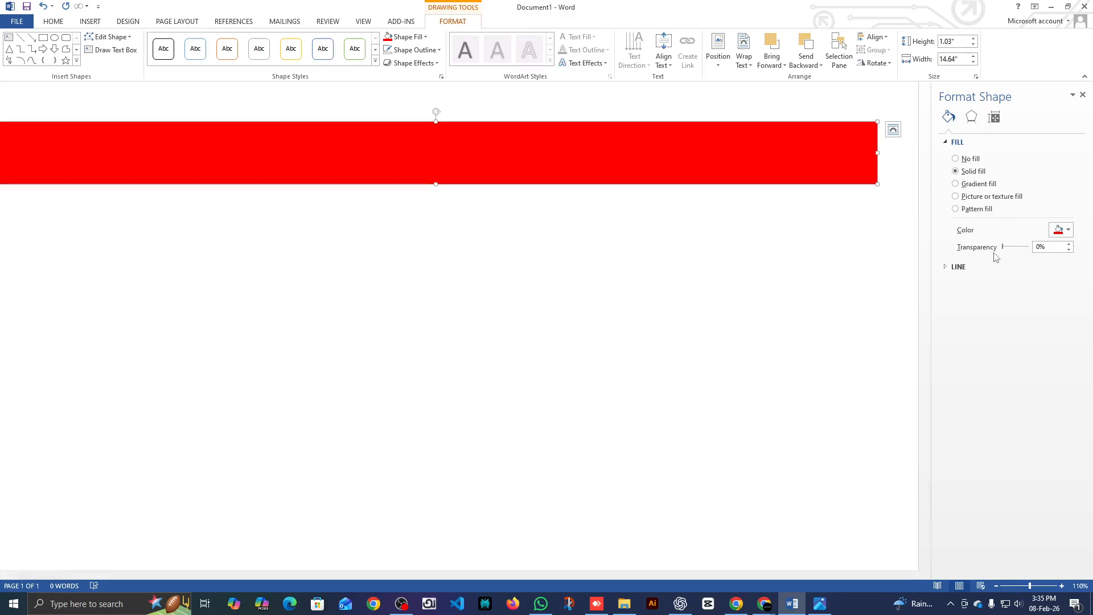
{"action": "left_click", "coordinate": [970, 188]}
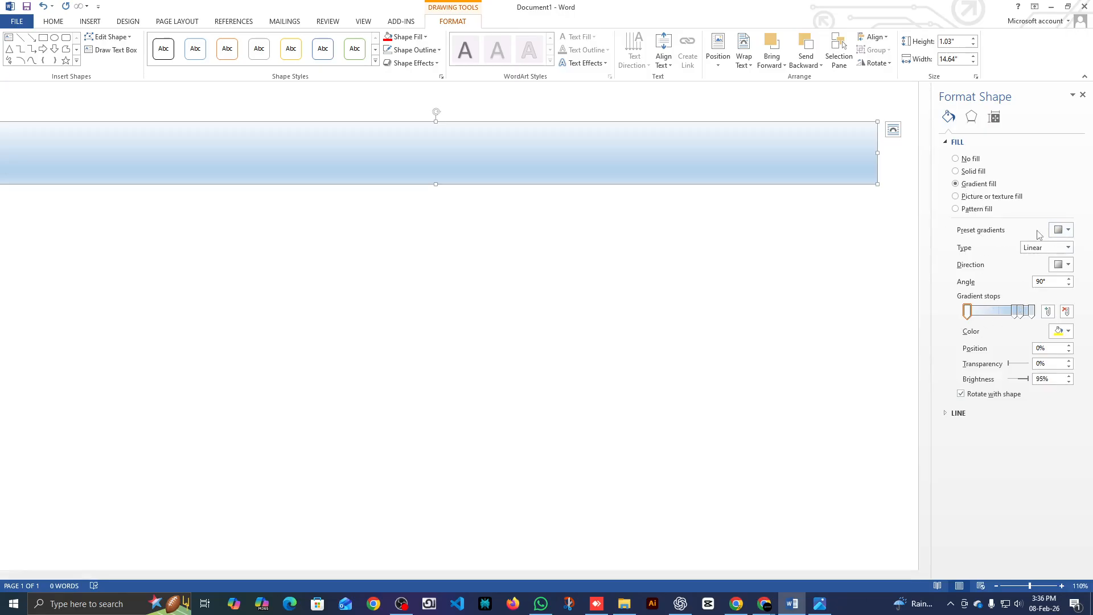
Step: Try the blue preset gradients on the rectangle and apply the radial one with a light blue center and dark blue ends
{"action": "left_click", "coordinate": [1062, 230]}
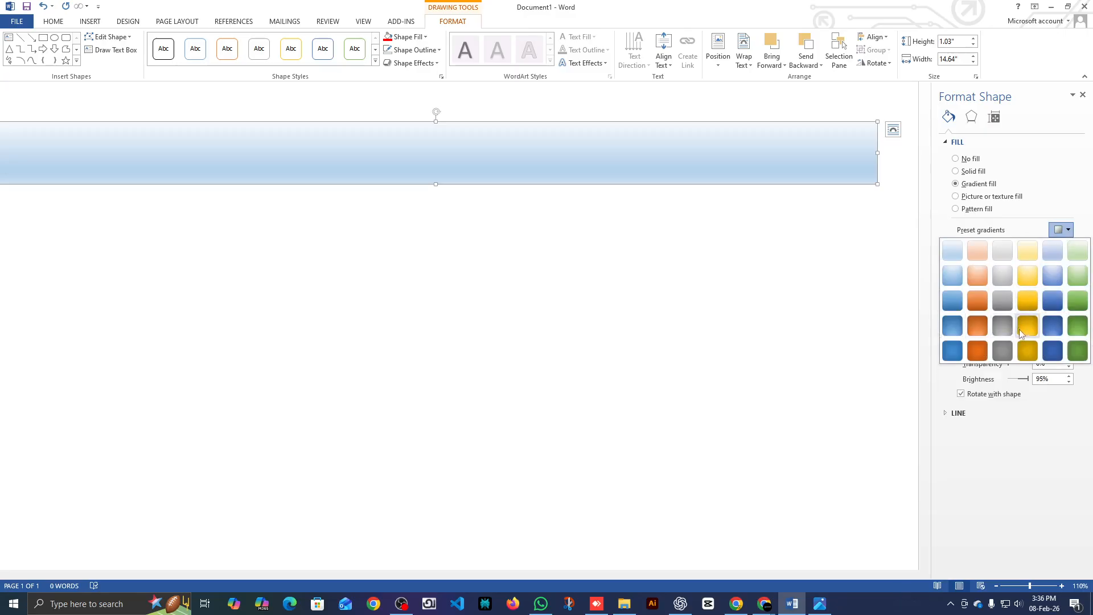
{"action": "left_click", "coordinate": [1053, 291]}
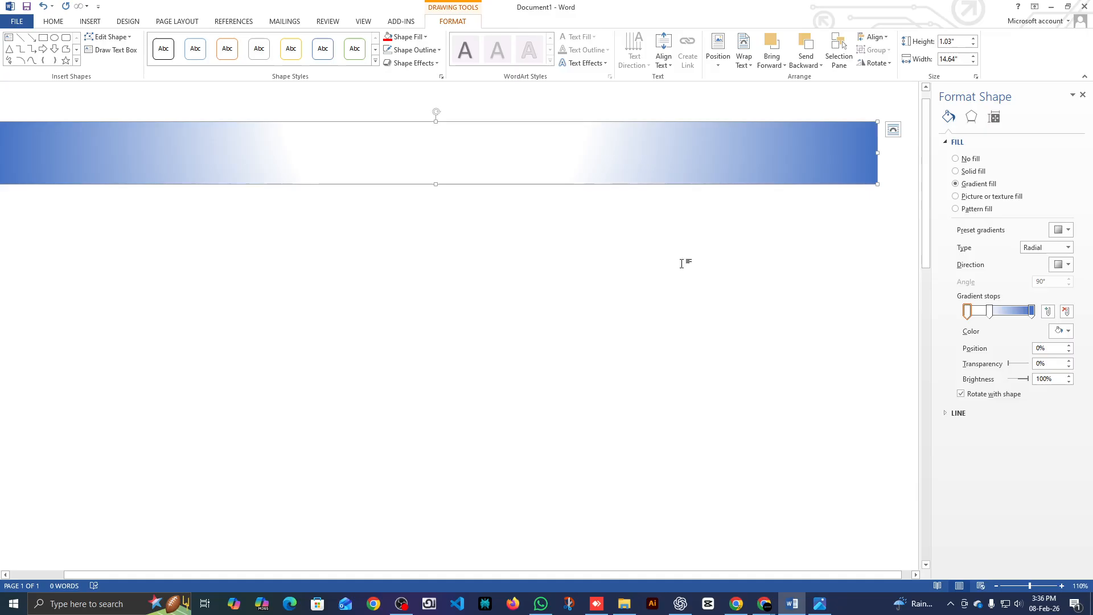
{"action": "left_click", "coordinate": [1064, 230]}
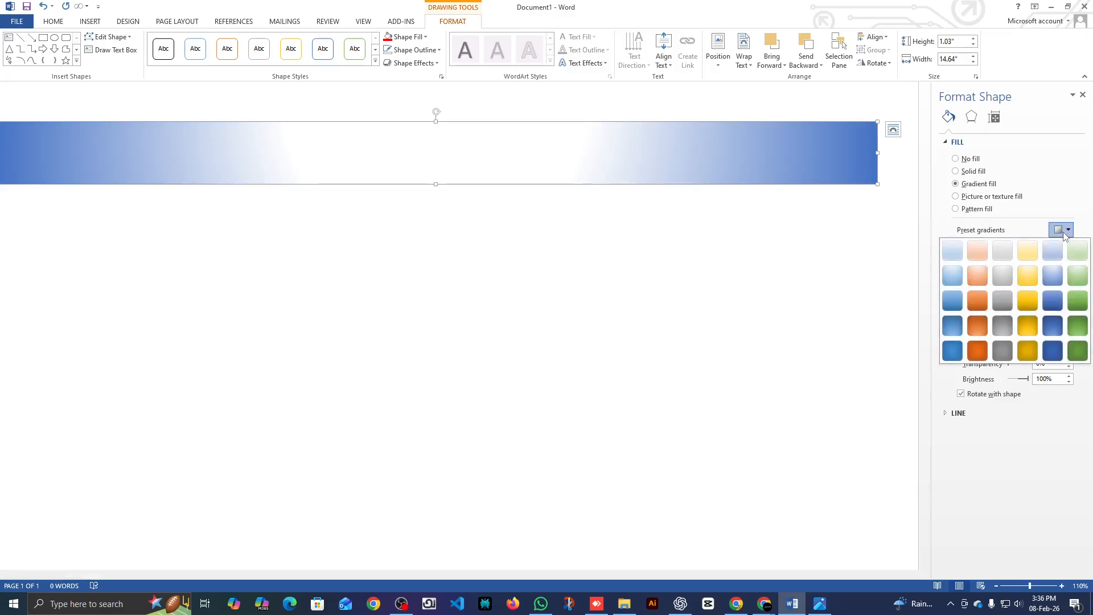
{"action": "left_click", "coordinate": [1051, 331]}
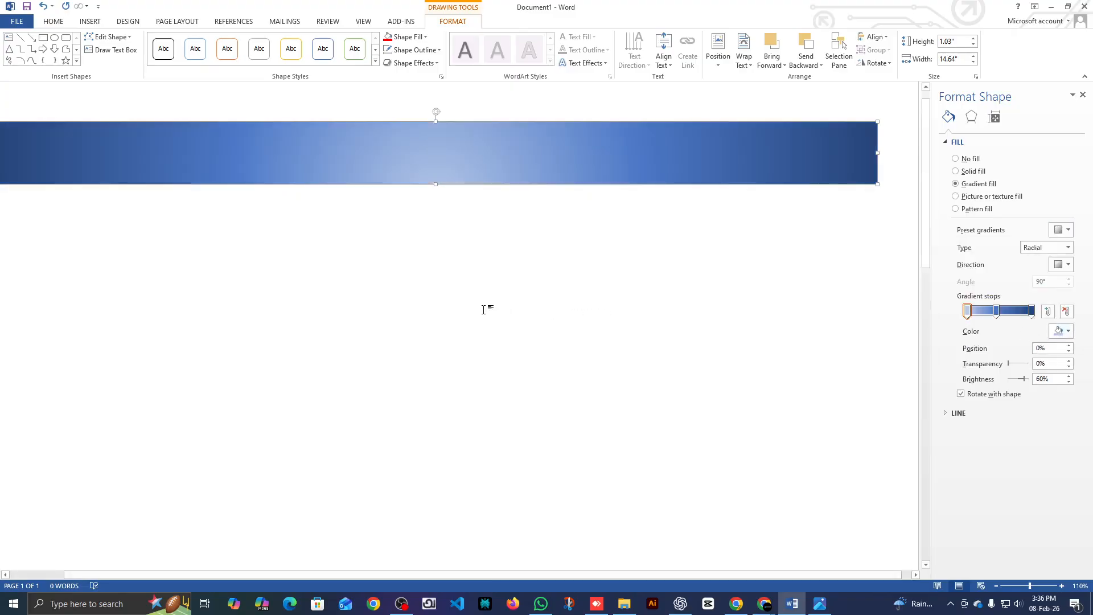
{"action": "scroll", "coordinate": [490, 307], "scroll_direction": "down", "scroll_amount": 1, "text": "ctrl"}
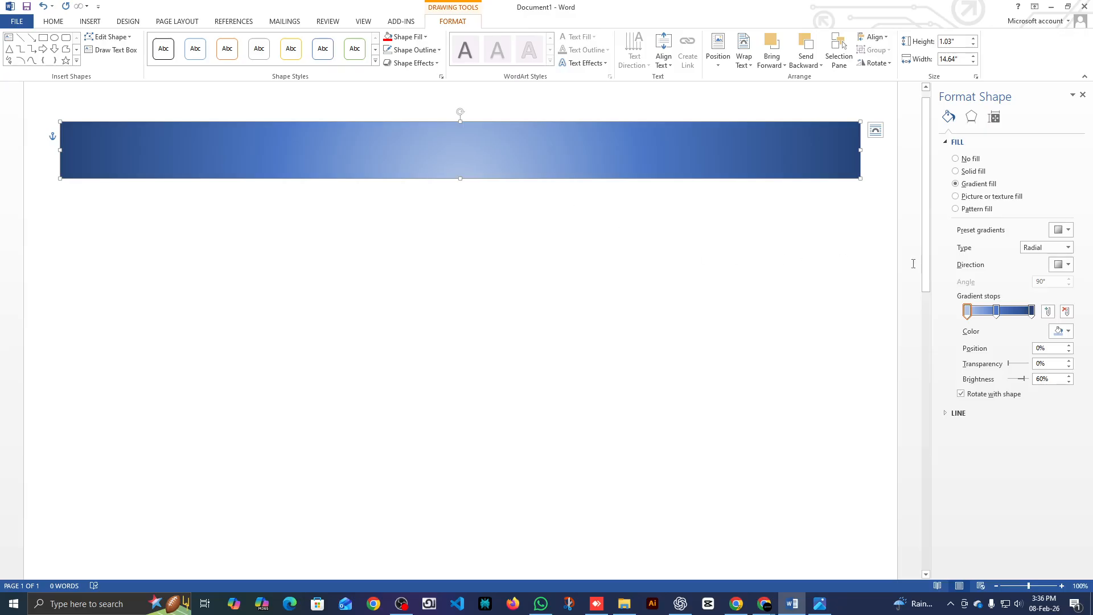
{"action": "left_click", "coordinate": [1060, 231]}
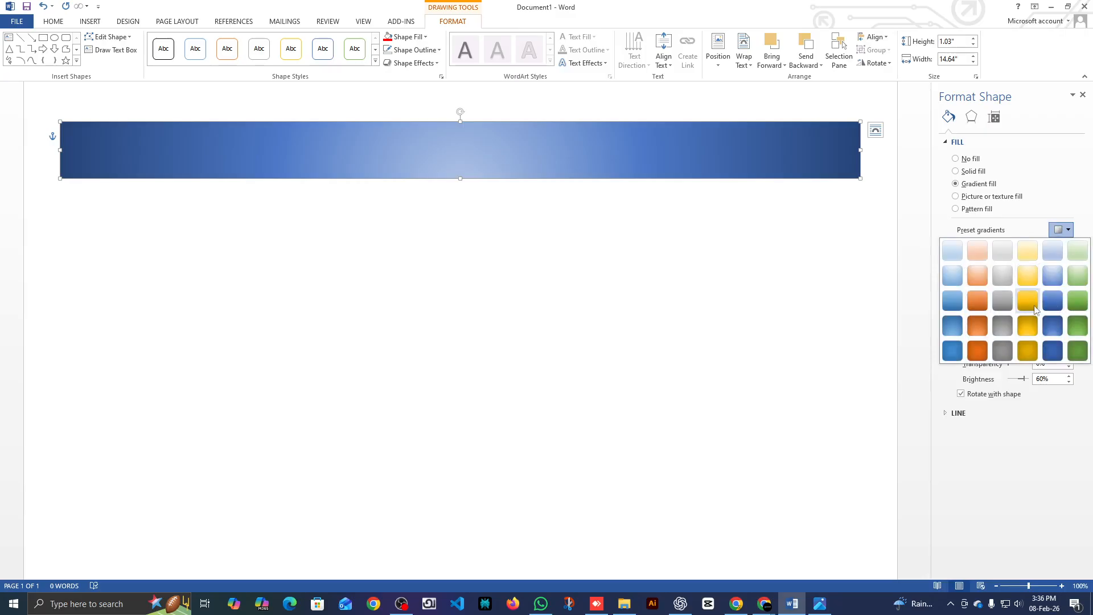
{"action": "left_click", "coordinate": [1034, 466]}
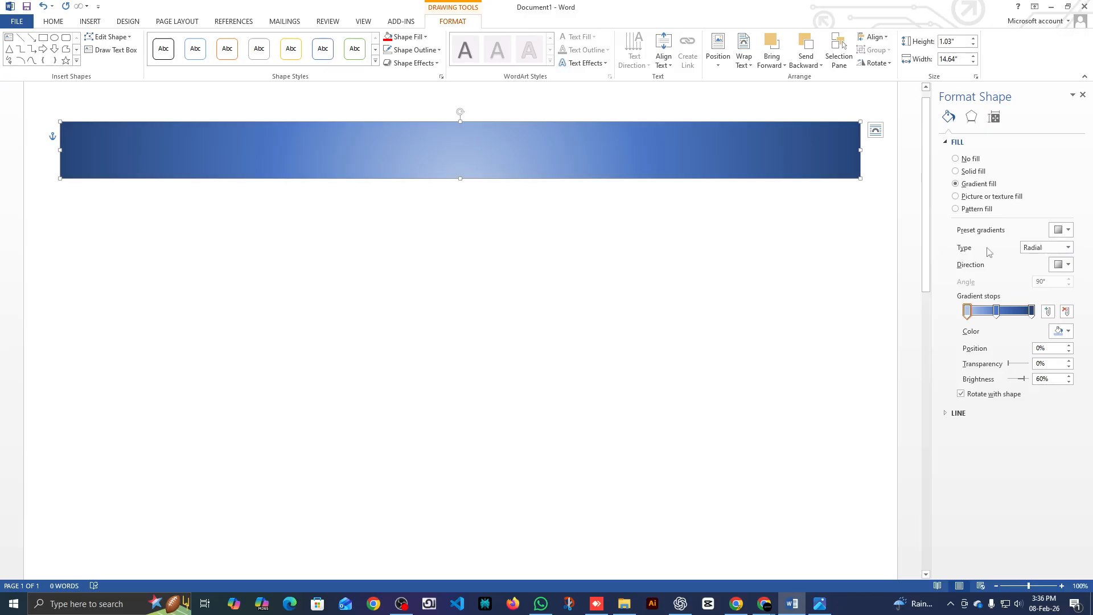
Step: Try the Linear and Rectangular gradient types on the banner rectangle
{"action": "left_click", "coordinate": [1045, 248]}
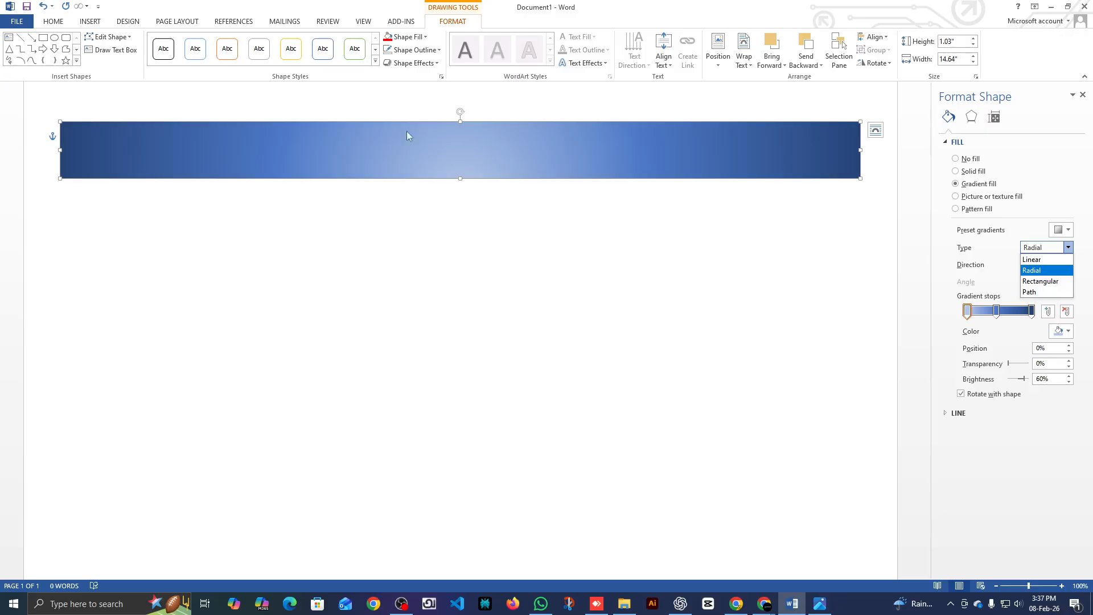
{"action": "left_click", "coordinate": [1038, 260]}
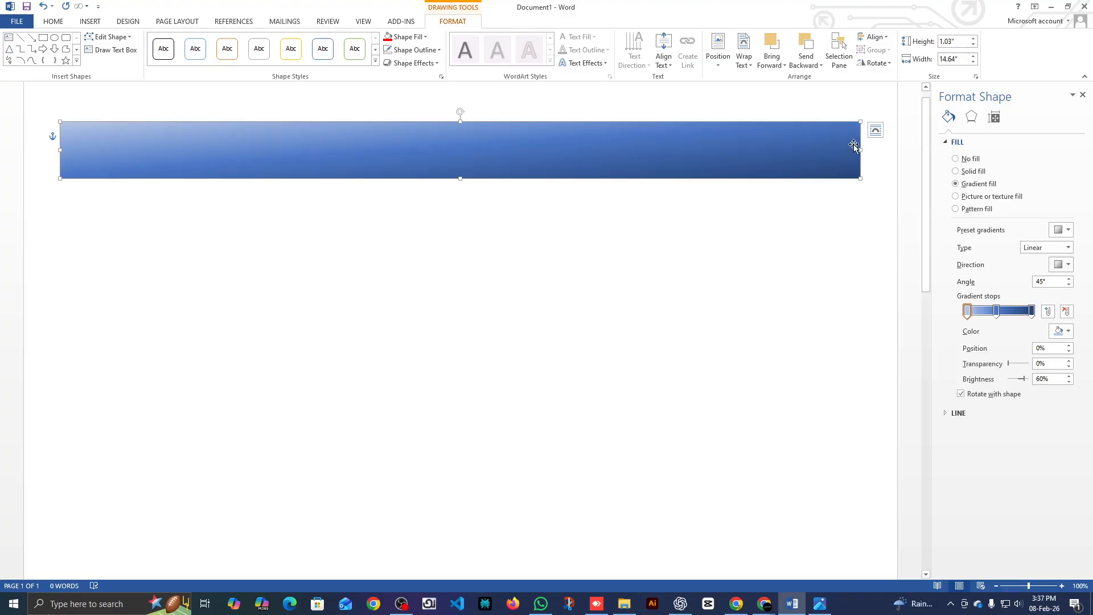
{"action": "left_click", "coordinate": [1068, 247]}
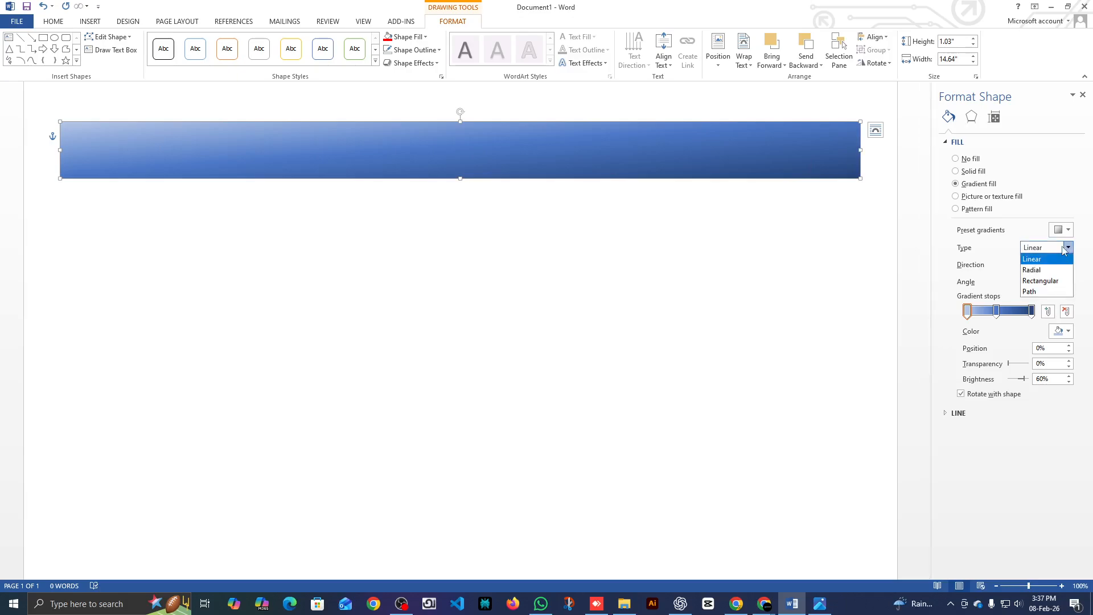
{"action": "left_click", "coordinate": [1050, 282]}
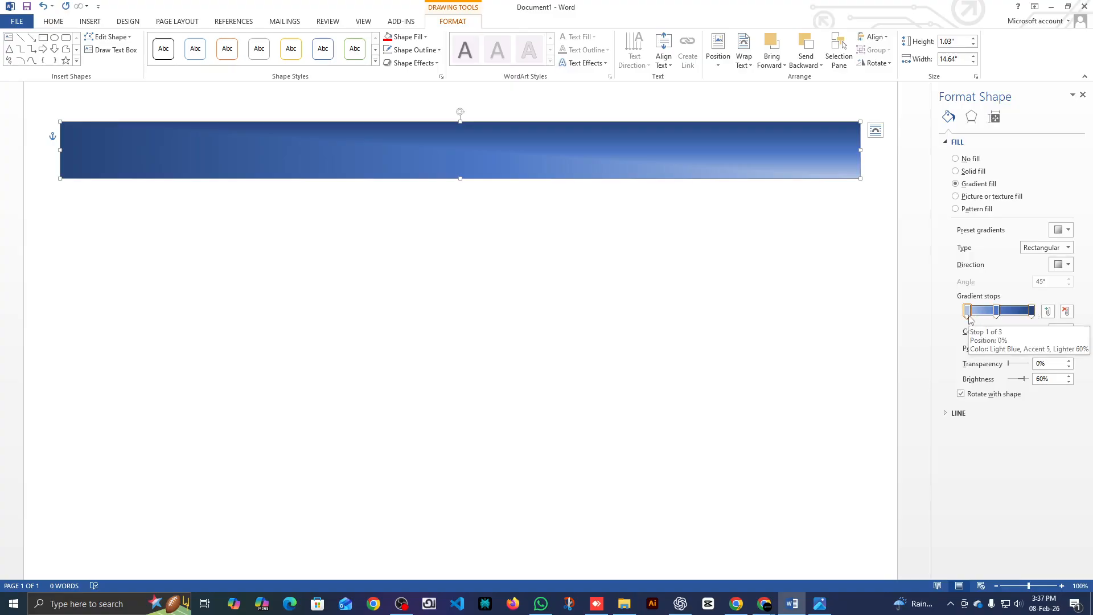
Step: Try an orange gradient stop at 74% in the banner's fill and remove it again
{"action": "left_click", "coordinate": [1015, 313]}
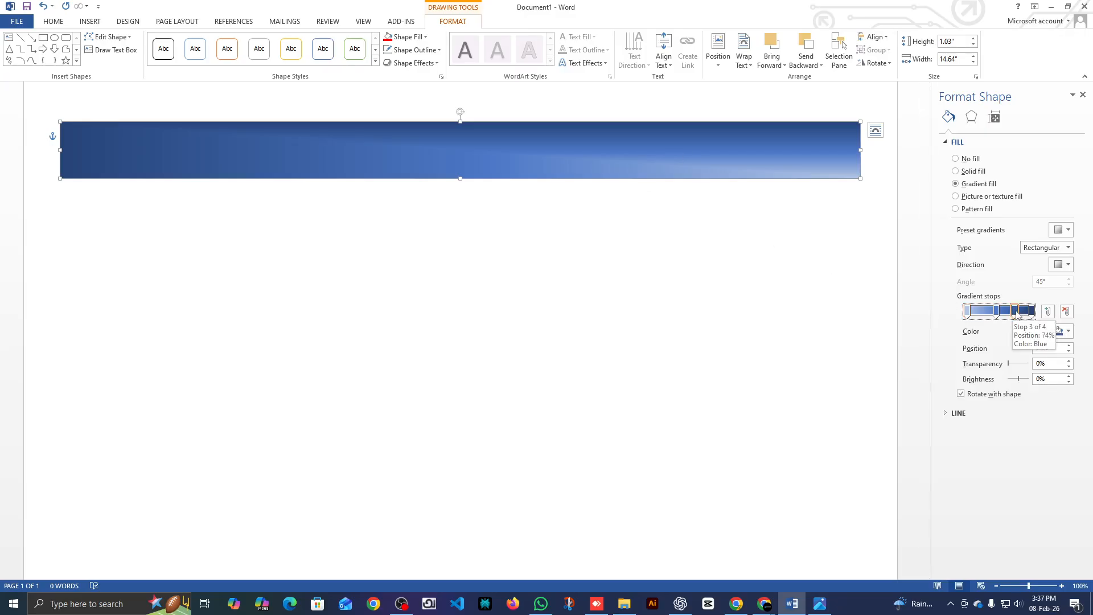
{"action": "left_click", "coordinate": [1061, 331]}
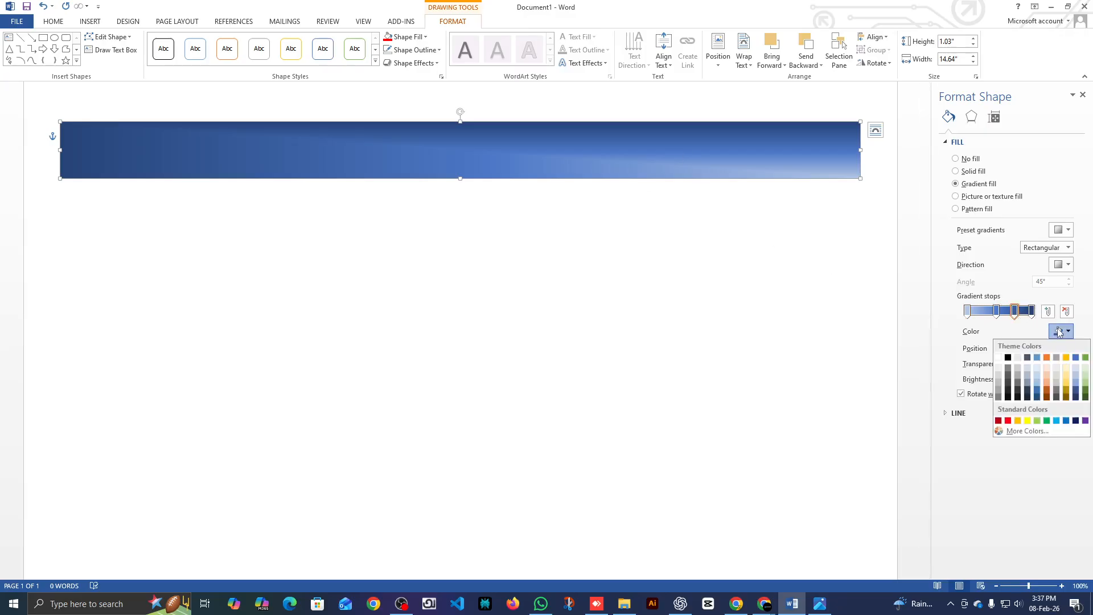
{"action": "left_click", "coordinate": [1048, 358]}
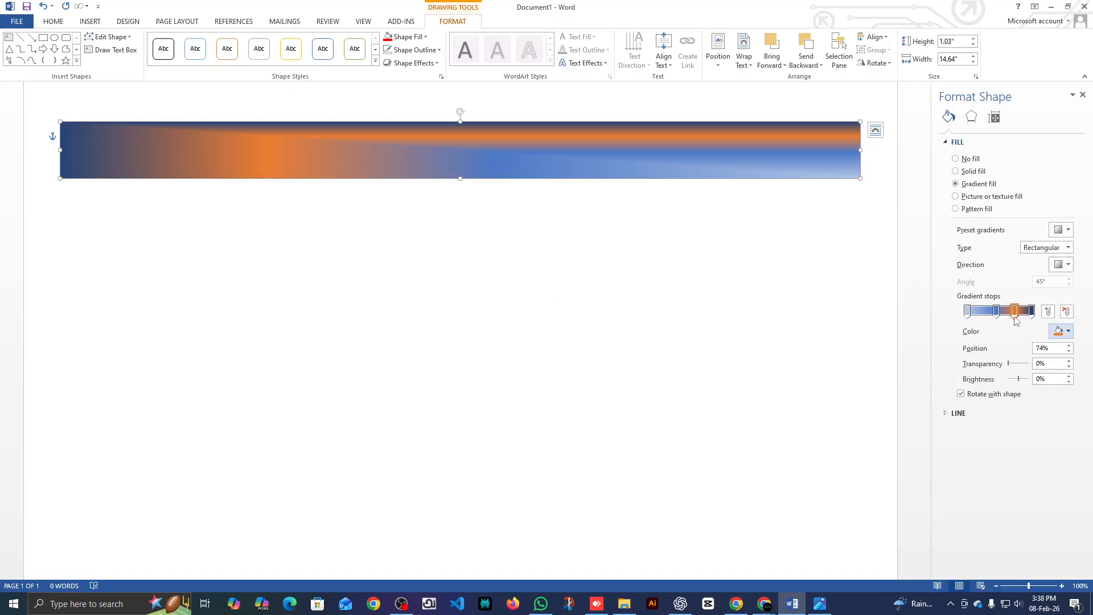
{"action": "left_click_drag", "start_coordinate": [1016, 311], "coordinate": [1021, 345]}
Step: Set the banner's gradient type to Radial with the direction spreading from the center
{"action": "left_click", "coordinate": [1057, 247]}
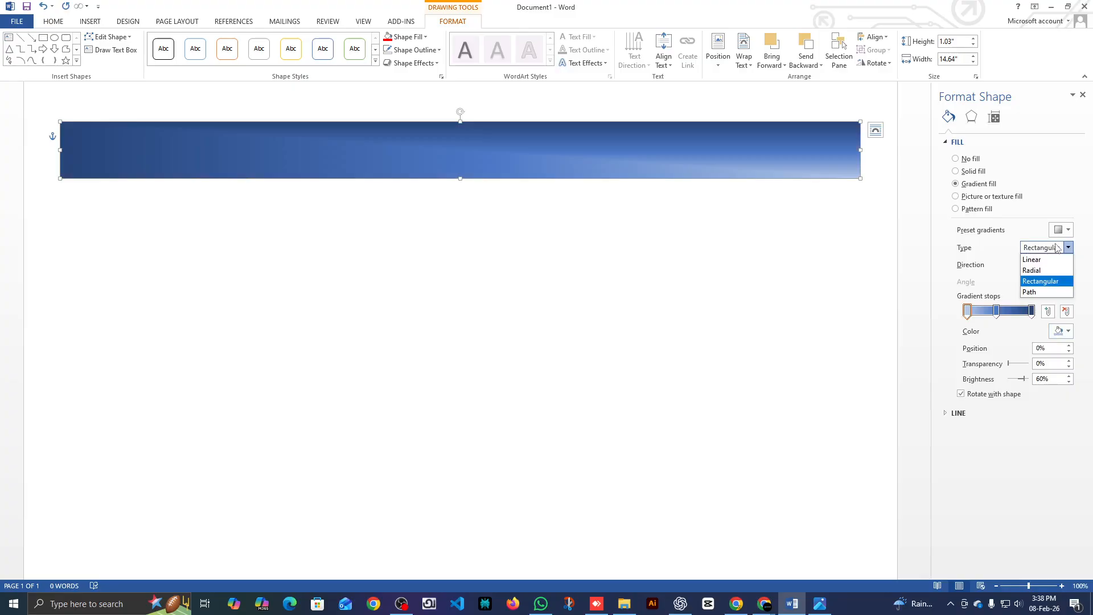
{"action": "left_click", "coordinate": [1034, 271]}
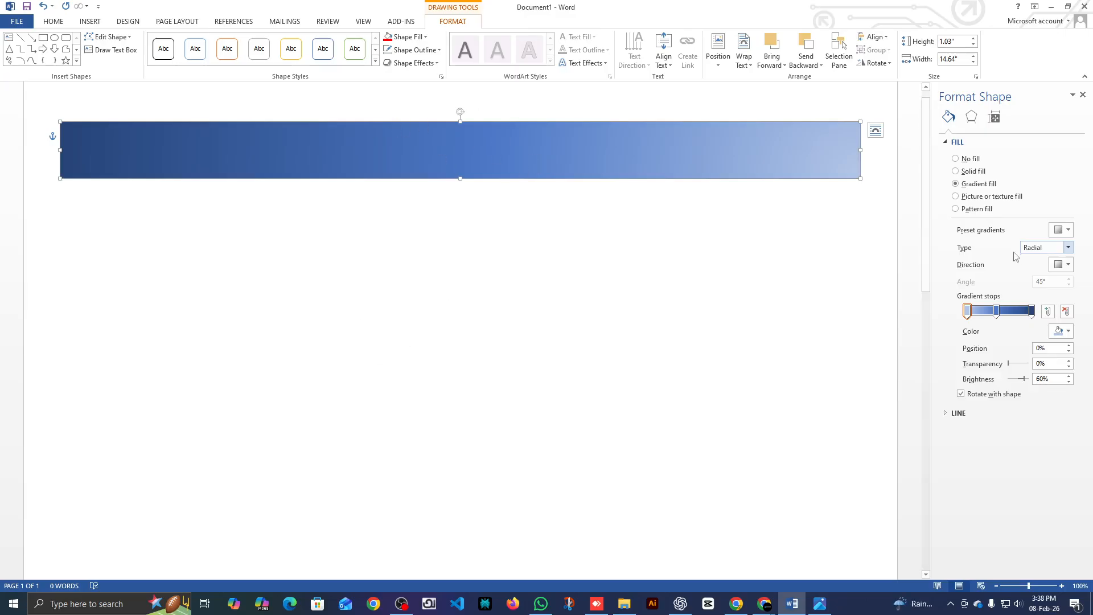
{"action": "left_click", "coordinate": [1062, 266]}
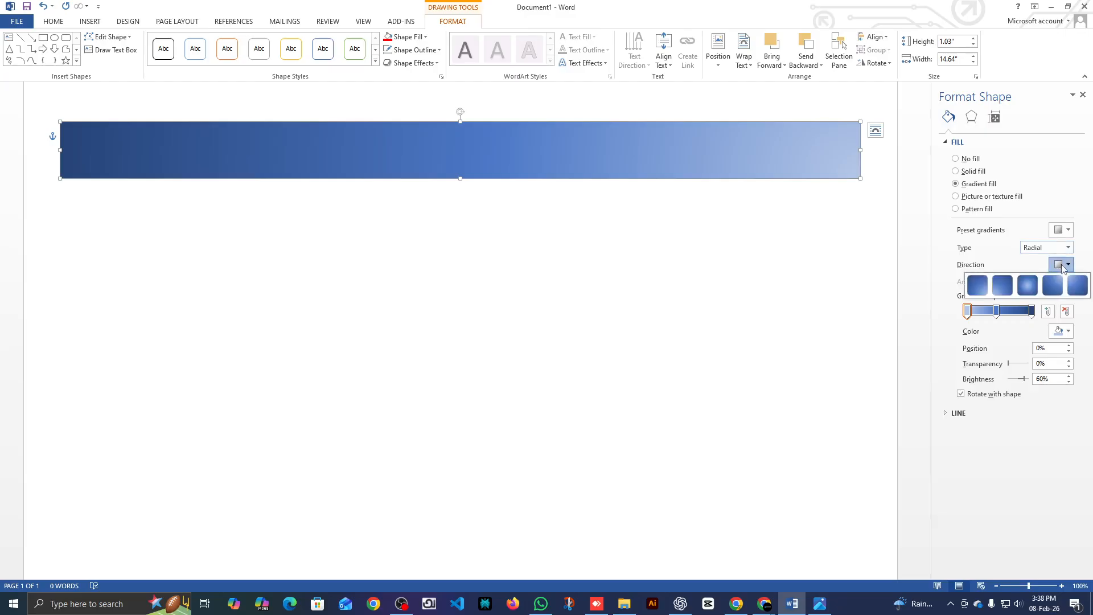
{"action": "left_click", "coordinate": [1028, 285]}
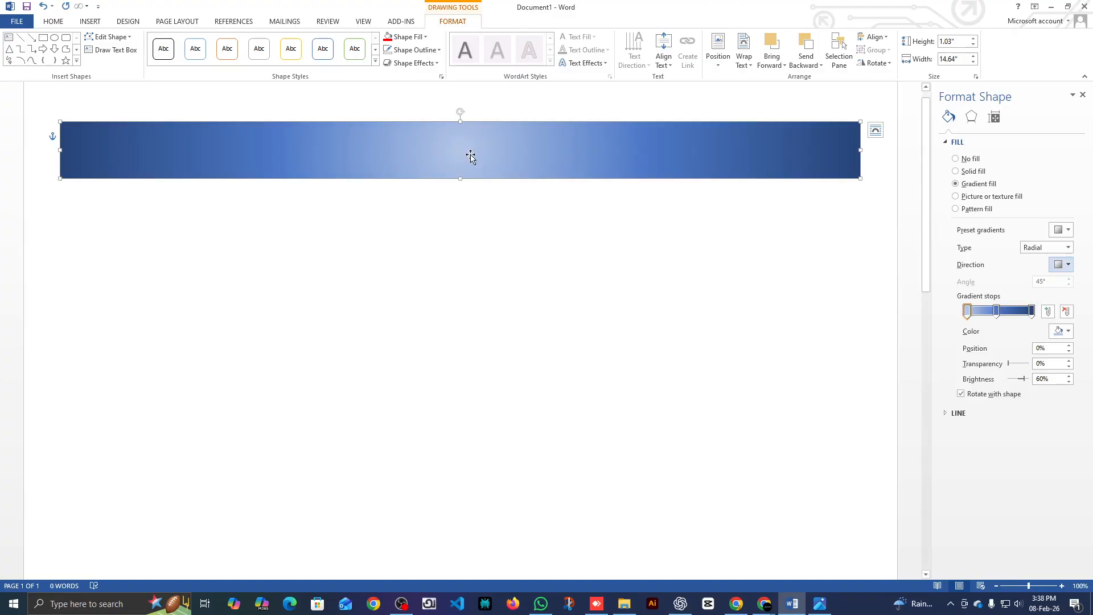
Step: Change the color of the first gradient stop, at position 0%, to white
{"action": "left_click", "coordinate": [968, 314]}
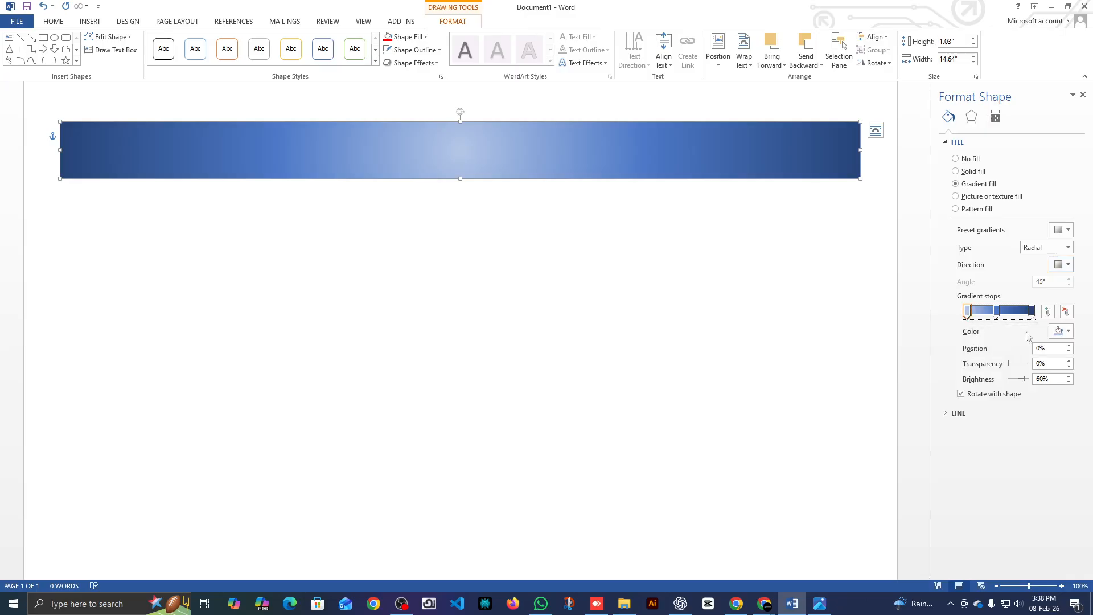
{"action": "left_click", "coordinate": [1069, 332]}
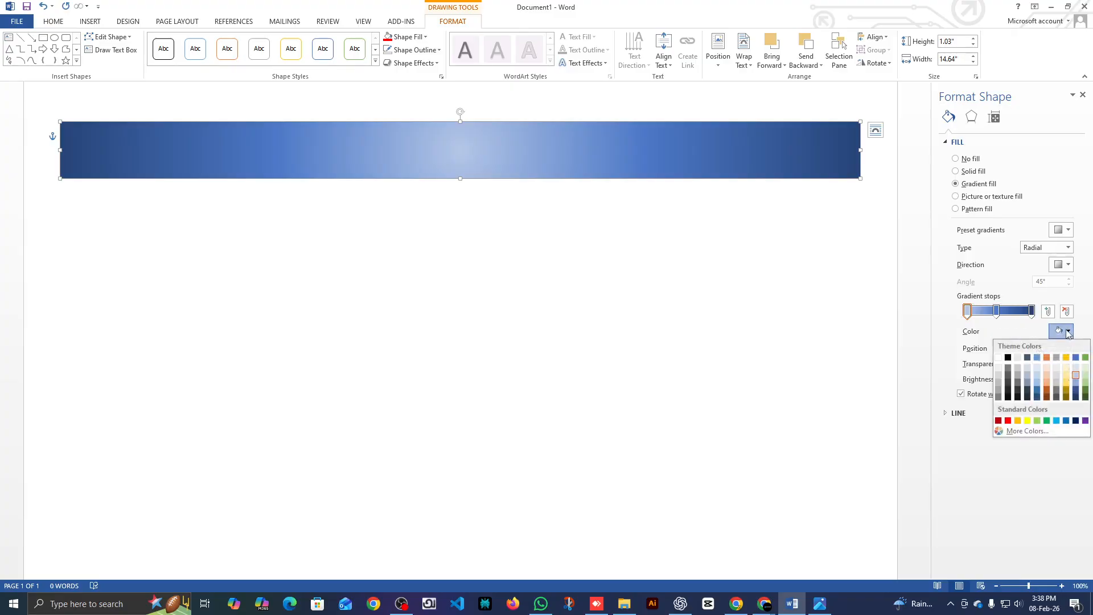
{"action": "left_click", "coordinate": [1000, 359]}
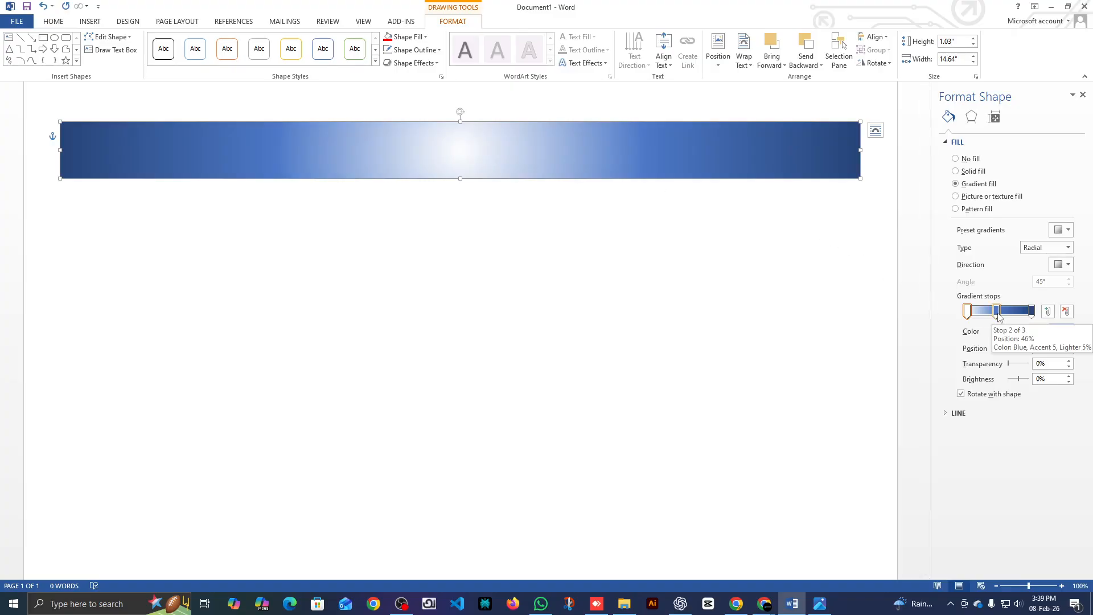
Step: Try removing the middle gradient stop and moving the dark blue stop to 24%, and undo these gradient changes
{"action": "left_click_drag", "start_coordinate": [998, 314], "coordinate": [1000, 332]}
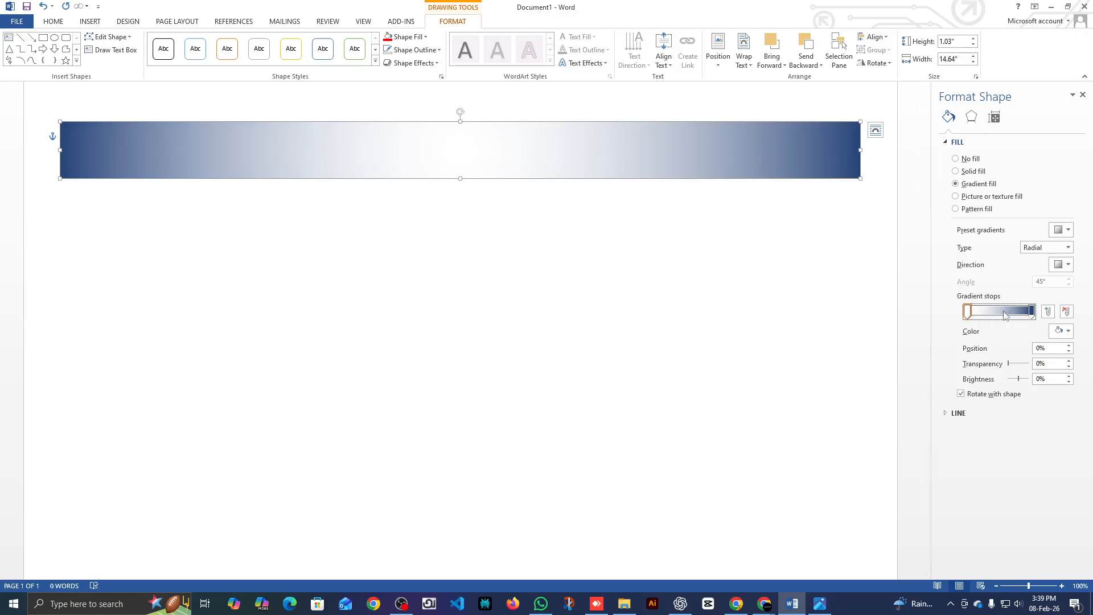
{"action": "left_click_drag", "start_coordinate": [1033, 315], "coordinate": [983, 313]}
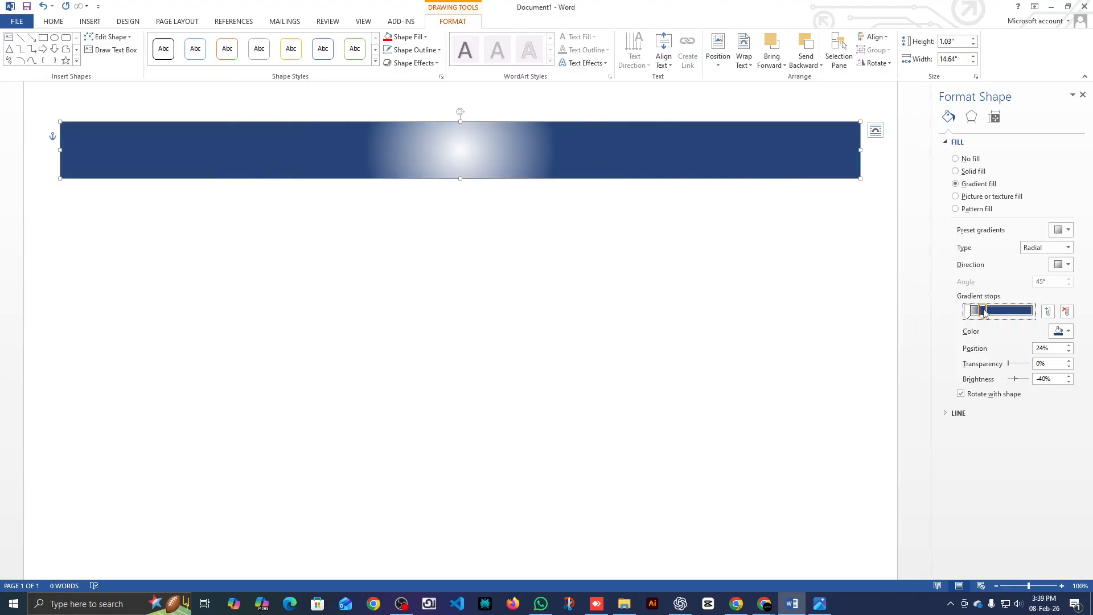
{"action": "left_click_drag", "start_coordinate": [982, 312], "coordinate": [1050, 315]}
{"action": "mouse_move", "coordinate": [968, 312]}
{"action": "left_mouse_down"}
{"action": "mouse_move", "coordinate": [1012, 316]}
{"action": "mouse_move", "coordinate": [948, 315]}
{"action": "left_mouse_up"}
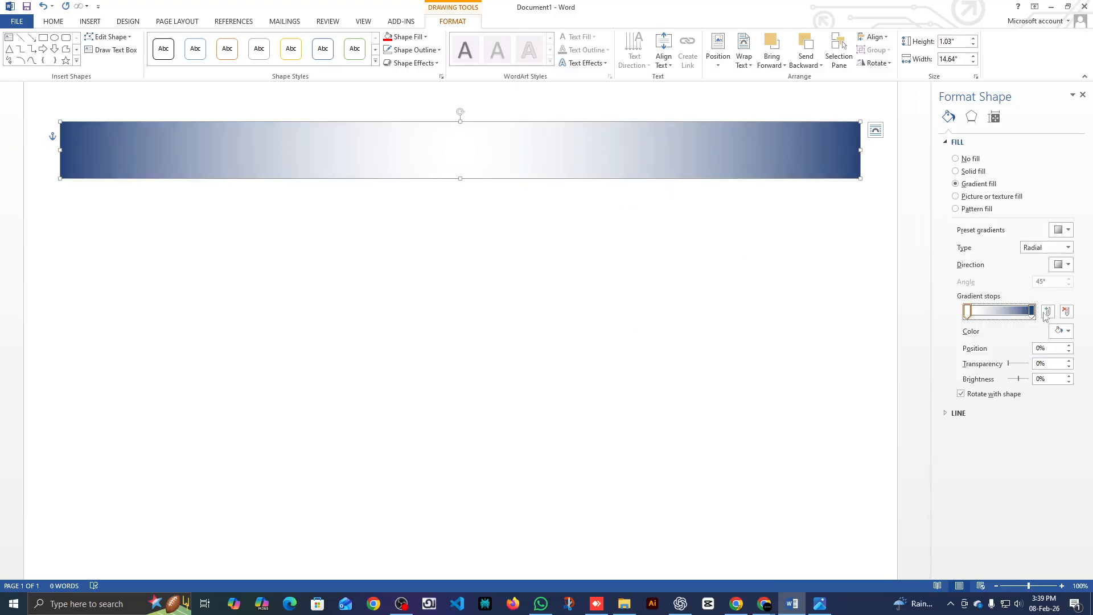
{"action": "left_click", "coordinate": [801, 307]}
{"action": "key", "text": "ctrl+z"}
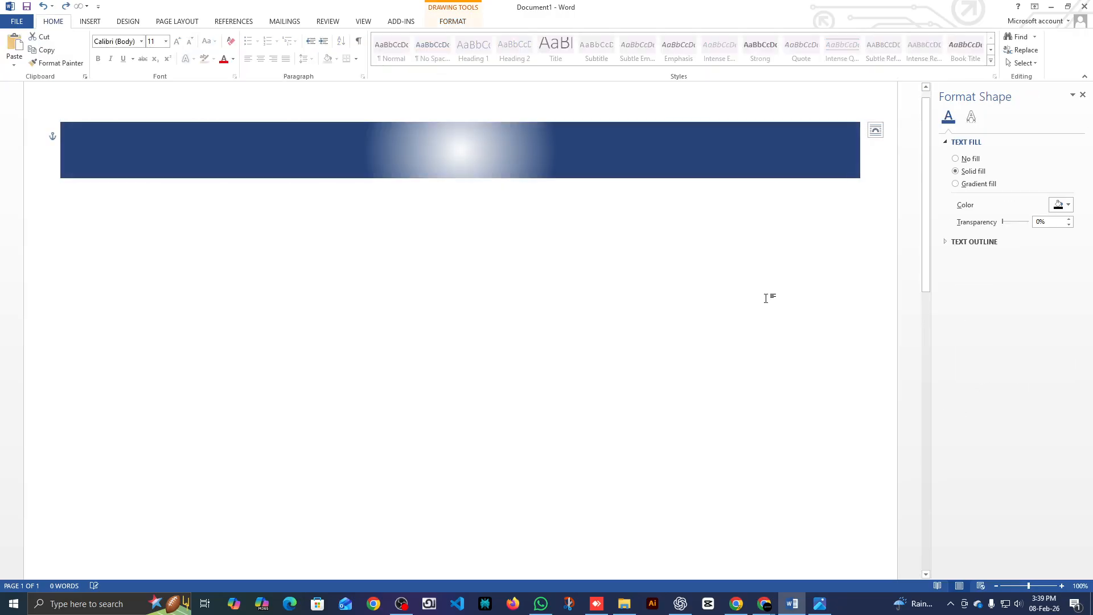
{"action": "key", "text": "ctrl+z"}
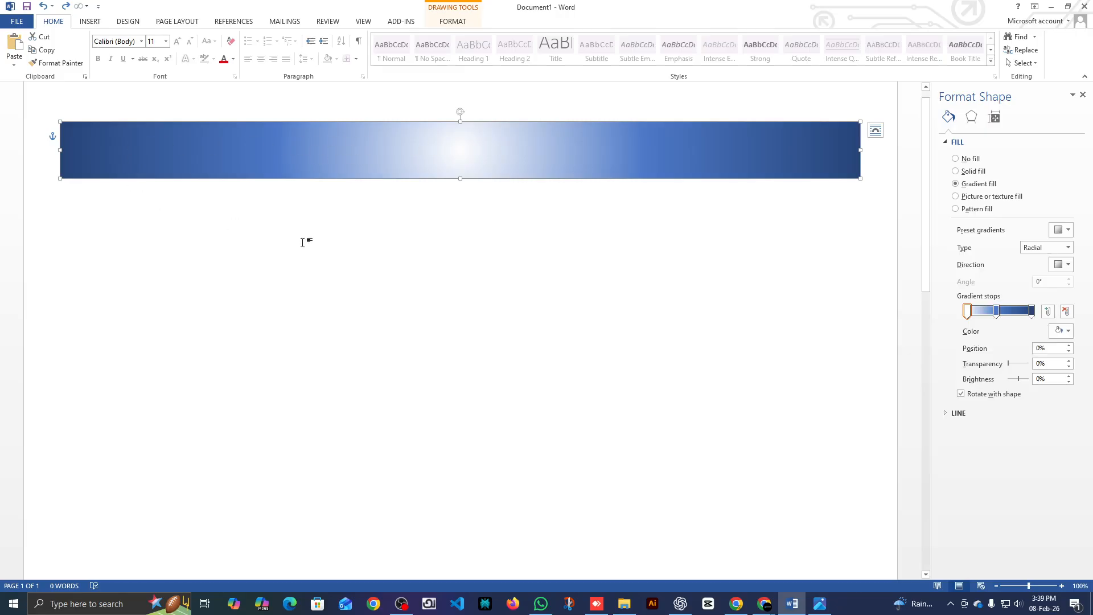
Step: Compare the banner with News.jpg and try a dark theme blue at -50% brightness for the last gradient stop, at 100%
{"action": "left_click", "coordinate": [1032, 311]}
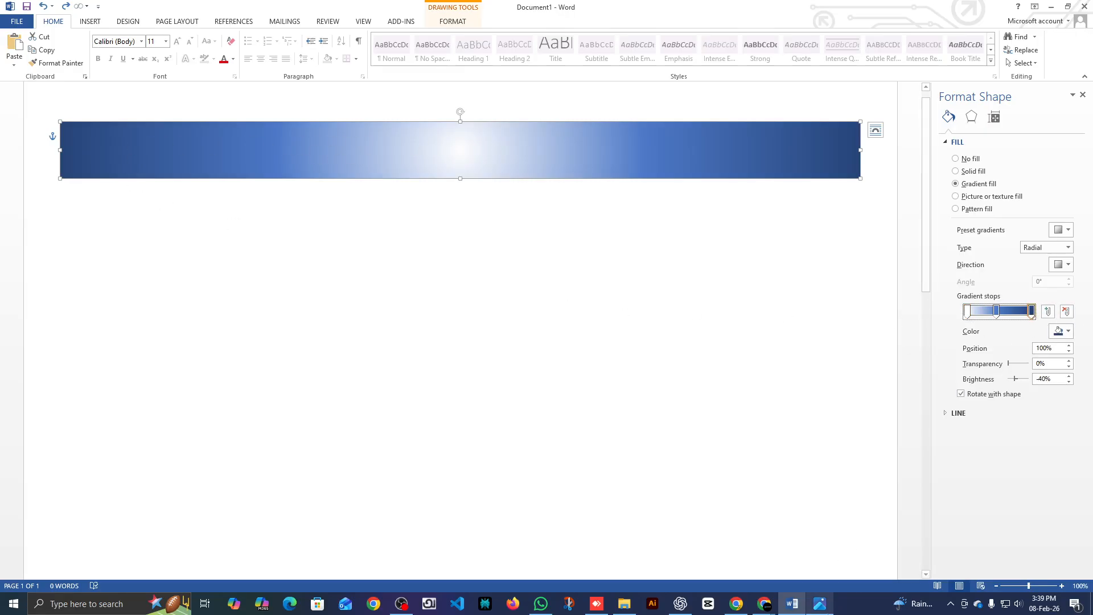
{"action": "left_click", "coordinate": [827, 609]}
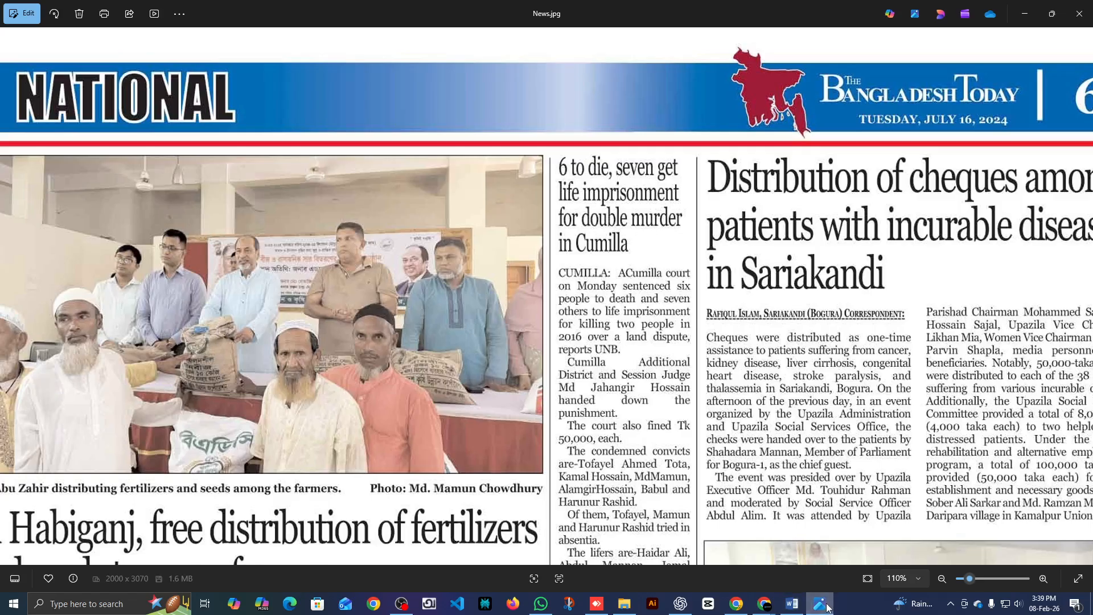
{"action": "left_click", "coordinate": [827, 608]}
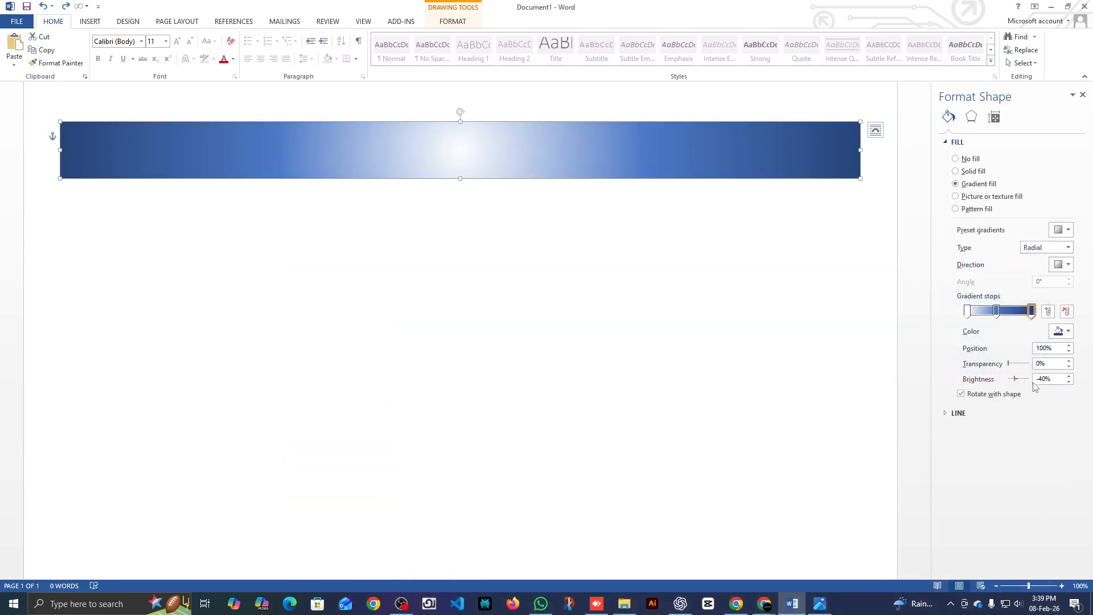
{"action": "left_click", "coordinate": [1068, 333]}
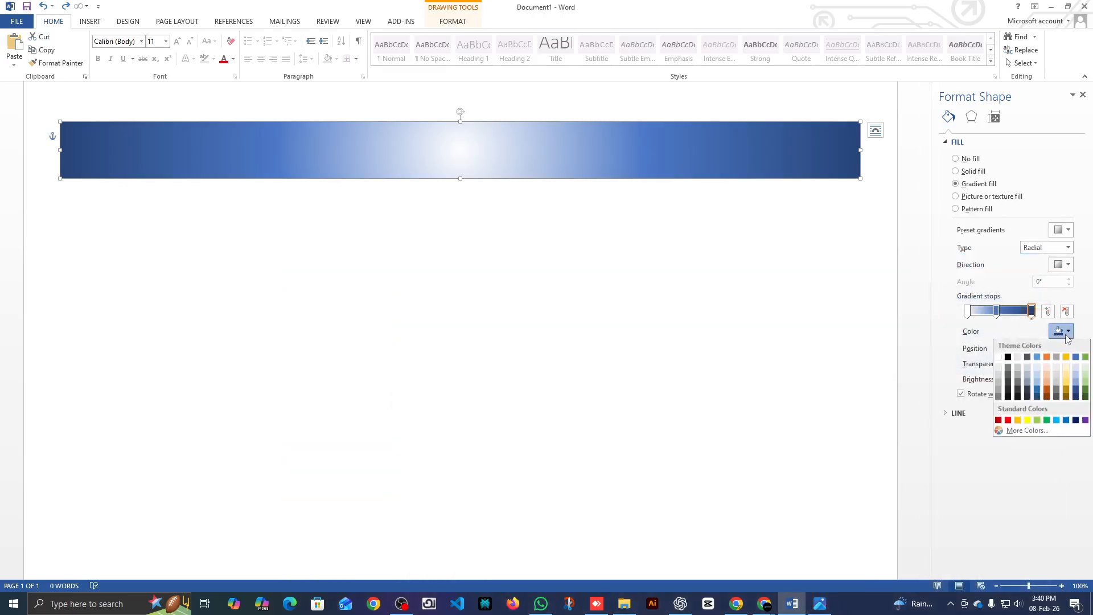
{"action": "left_click", "coordinate": [1035, 396]}
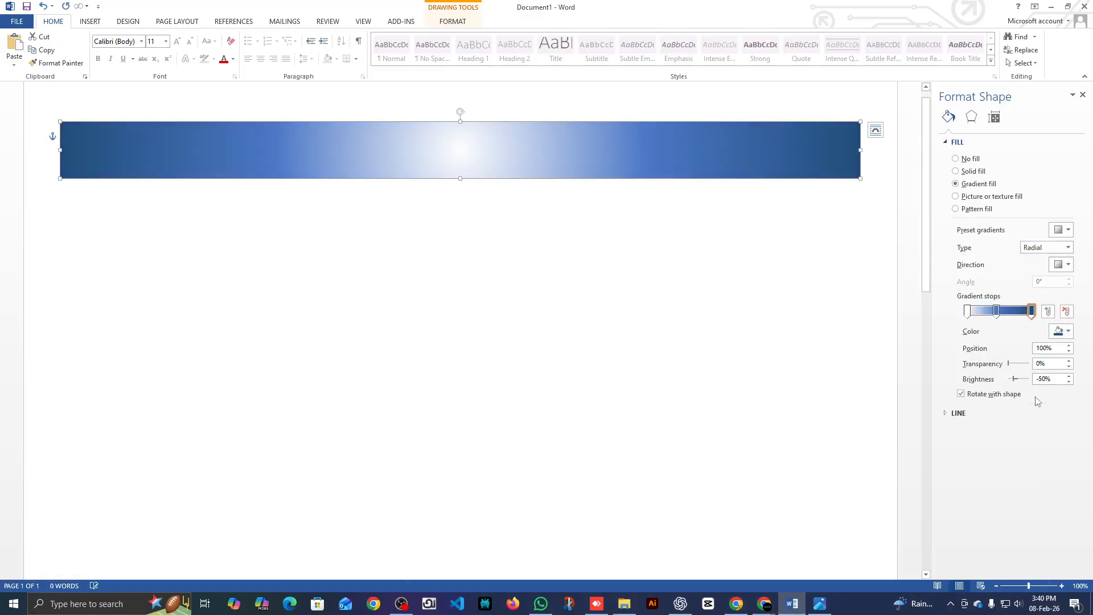
Step: Set the middle gradient stop at 46% and the last stop at 100% to the theme blue with -25% brightness
{"action": "left_click", "coordinate": [995, 311]}
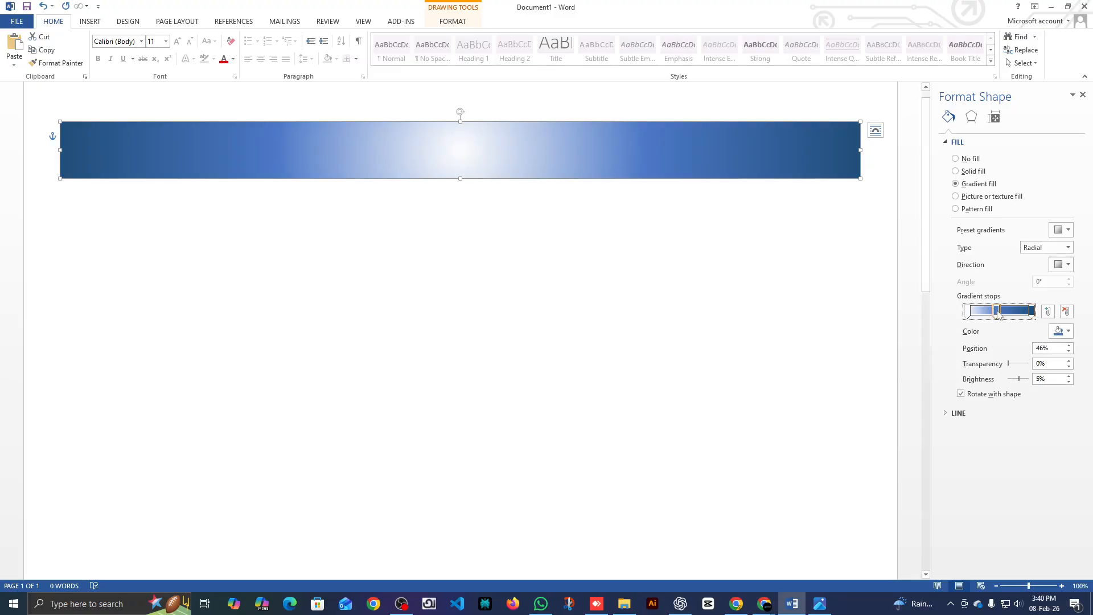
{"action": "left_click", "coordinate": [1069, 331]}
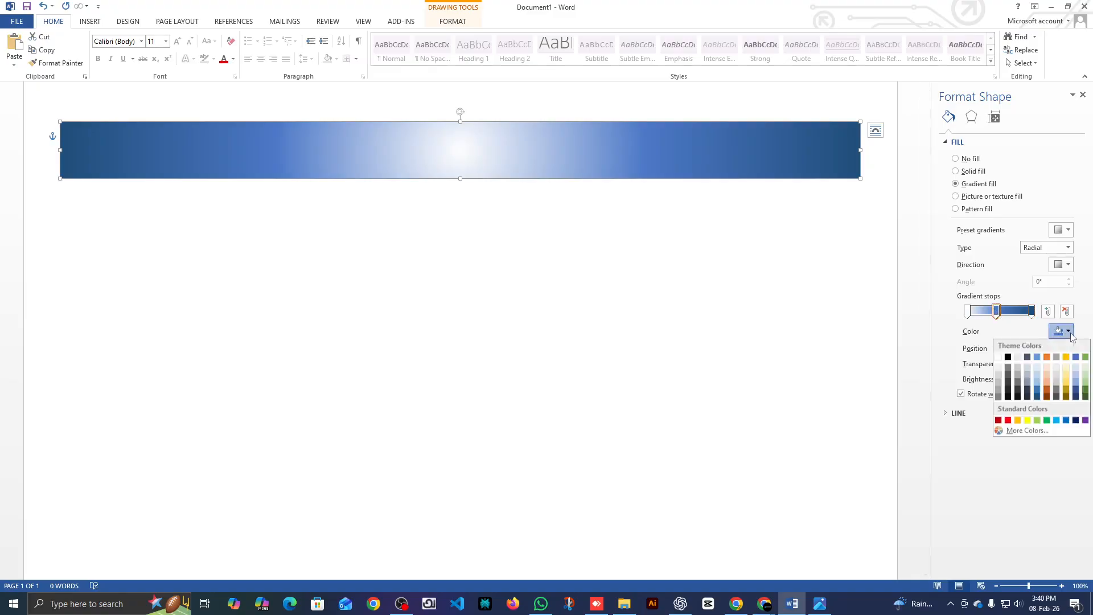
{"action": "left_click", "coordinate": [1037, 392]}
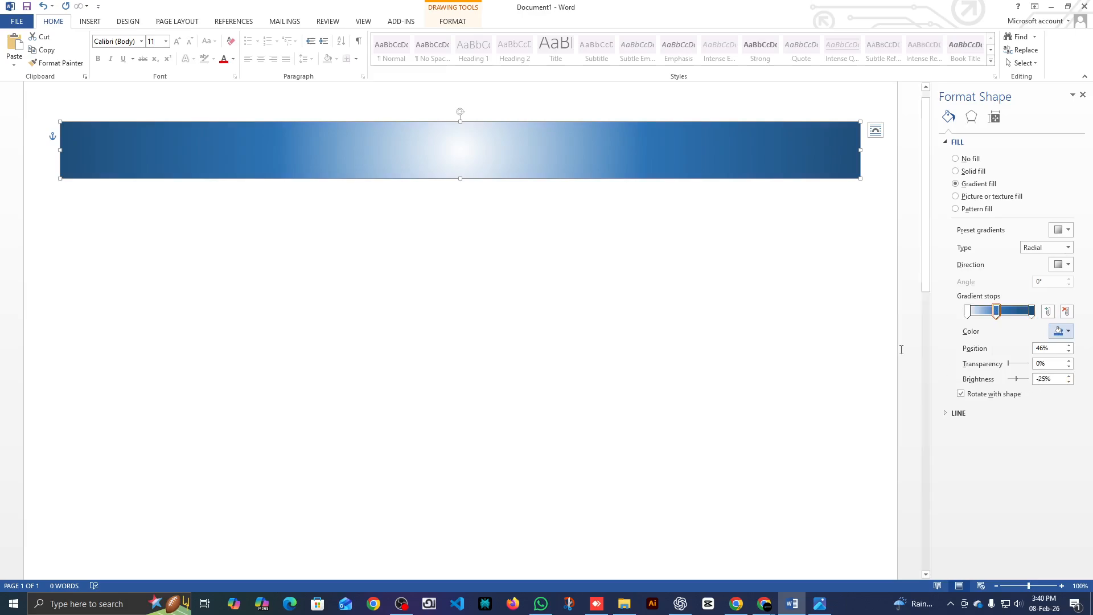
{"action": "left_click", "coordinate": [1031, 310]}
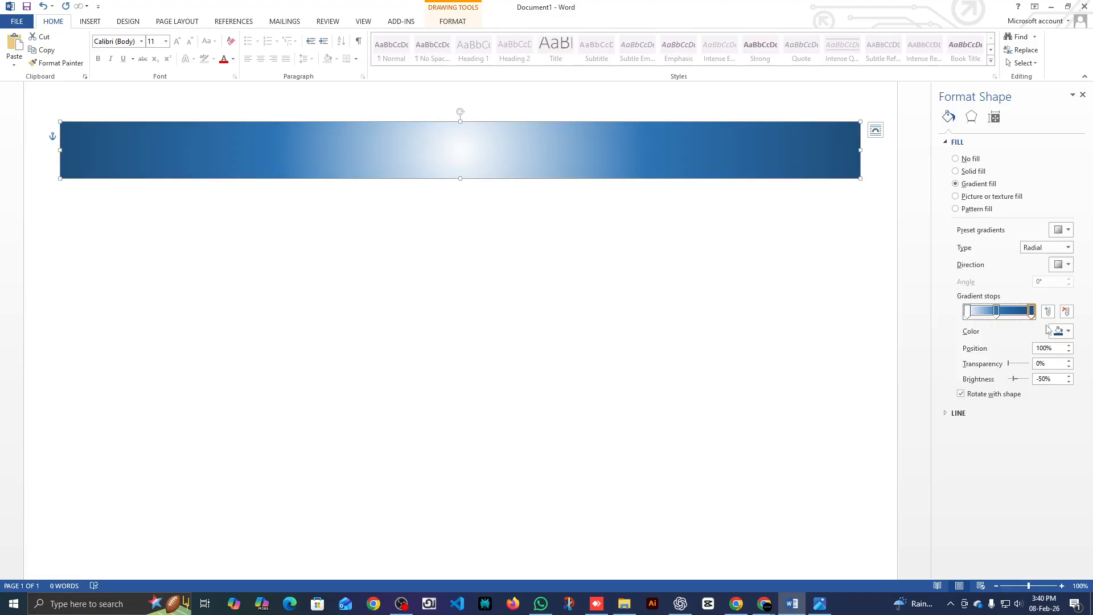
{"action": "left_click", "coordinate": [1067, 331]}
{"action": "left_click", "coordinate": [1038, 392]}
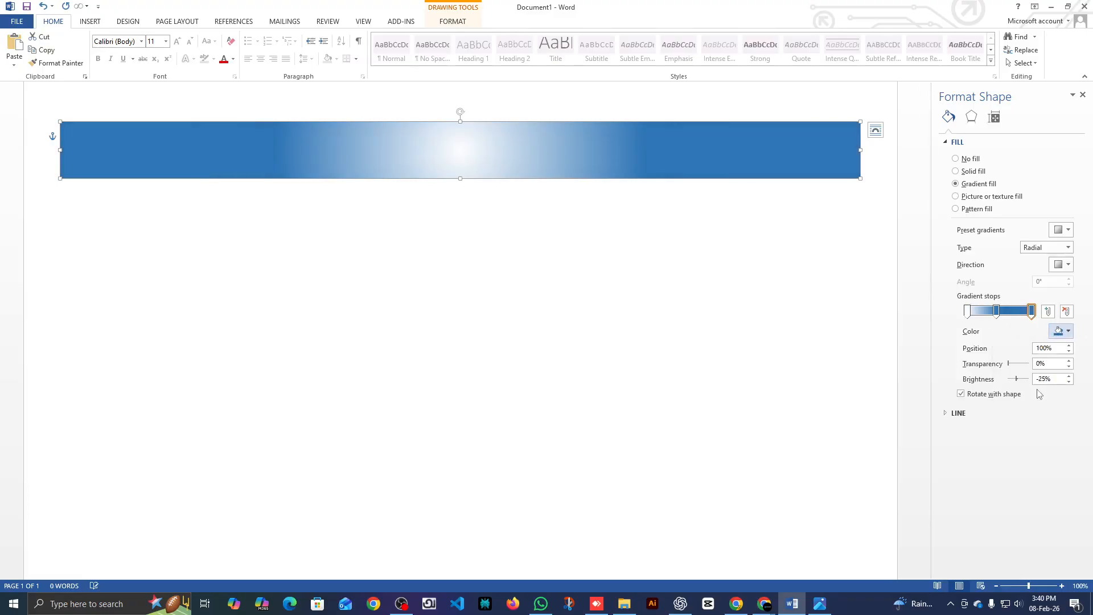
Step: Move the banner's middle gradient stop to 32%, set its brightness to -14%, and finish formatting the shape
{"action": "left_click", "coordinate": [997, 312]}
{"action": "left_click_drag", "start_coordinate": [997, 313], "coordinate": [988, 316]}
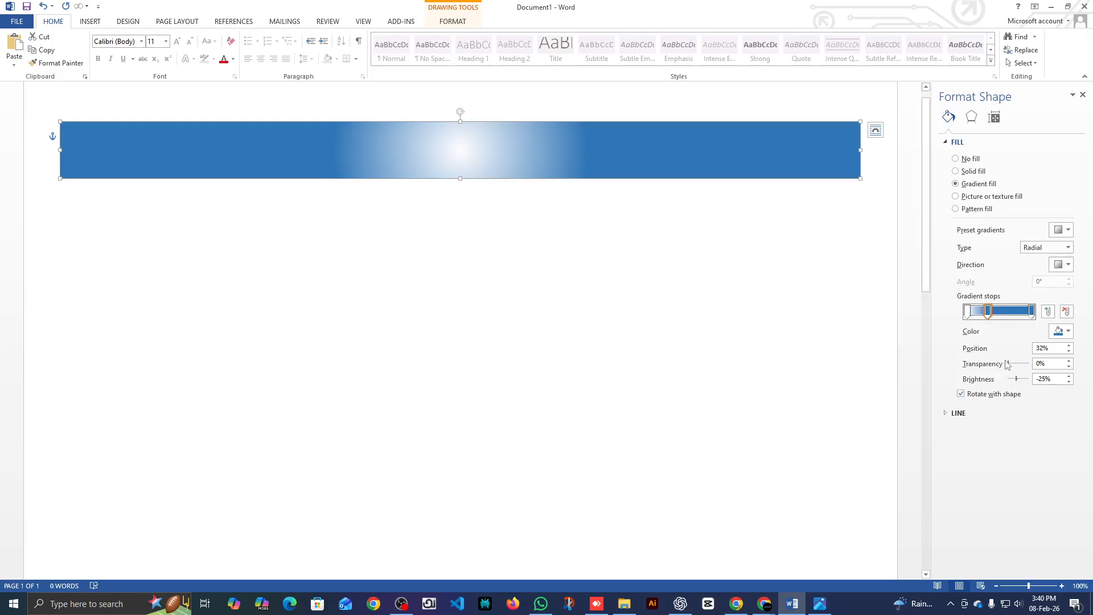
{"action": "mouse_move", "coordinate": [1018, 379]}
{"action": "left_mouse_down"}
{"action": "mouse_move", "coordinate": [997, 385]}
{"action": "mouse_move", "coordinate": [1034, 384]}
{"action": "mouse_move", "coordinate": [1021, 388]}
{"action": "left_mouse_up"}
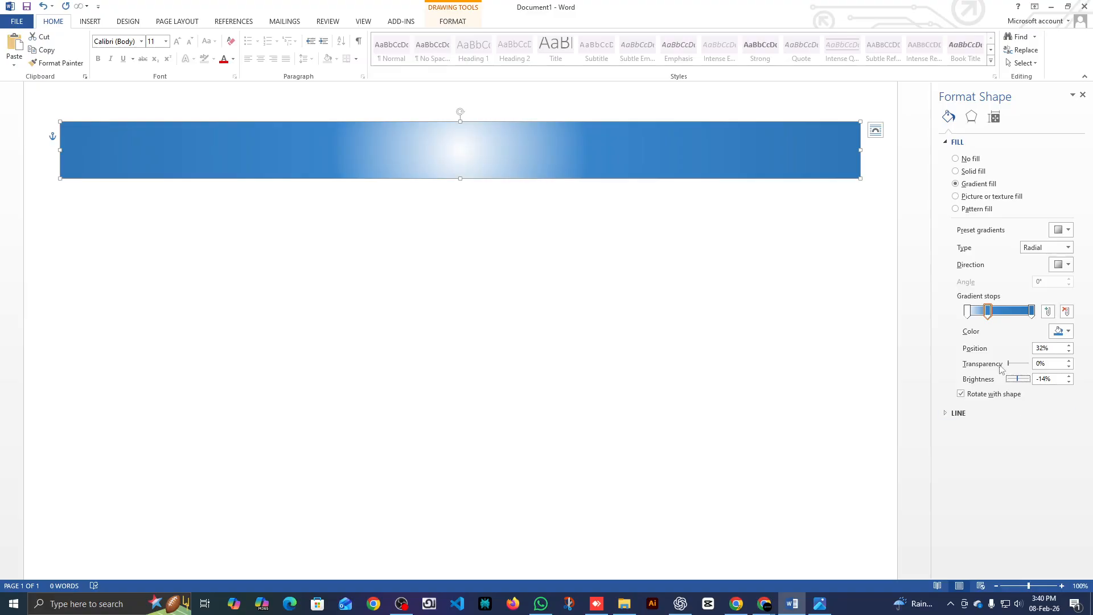
{"action": "mouse_move", "coordinate": [1009, 364]}
{"action": "left_mouse_down"}
{"action": "mouse_move", "coordinate": [1033, 363]}
{"action": "mouse_move", "coordinate": [1002, 370]}
{"action": "left_mouse_up"}
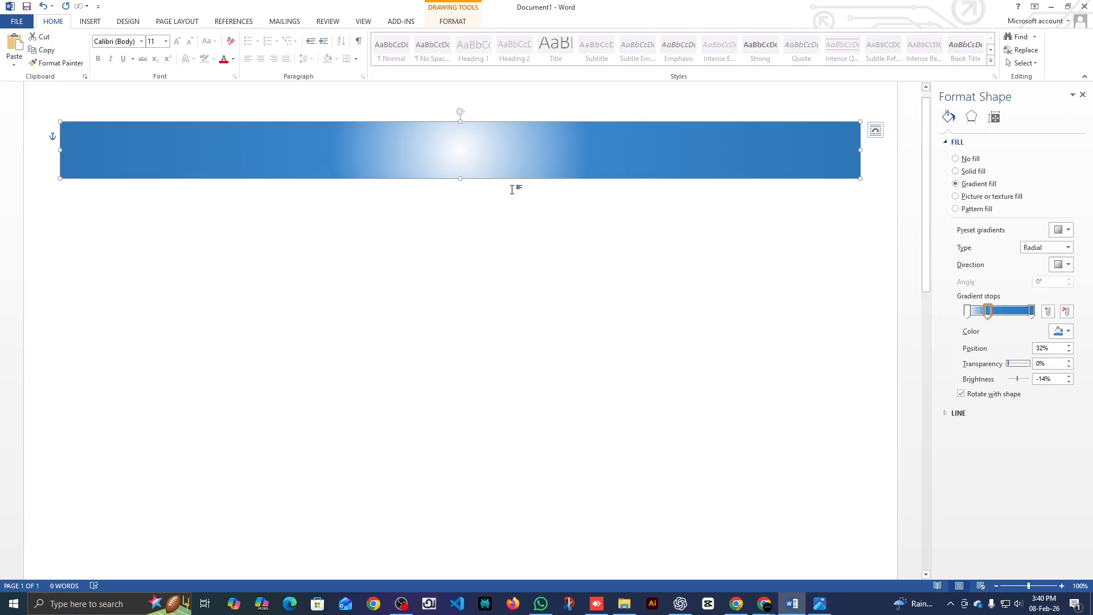
{"action": "left_click", "coordinate": [1083, 95]}
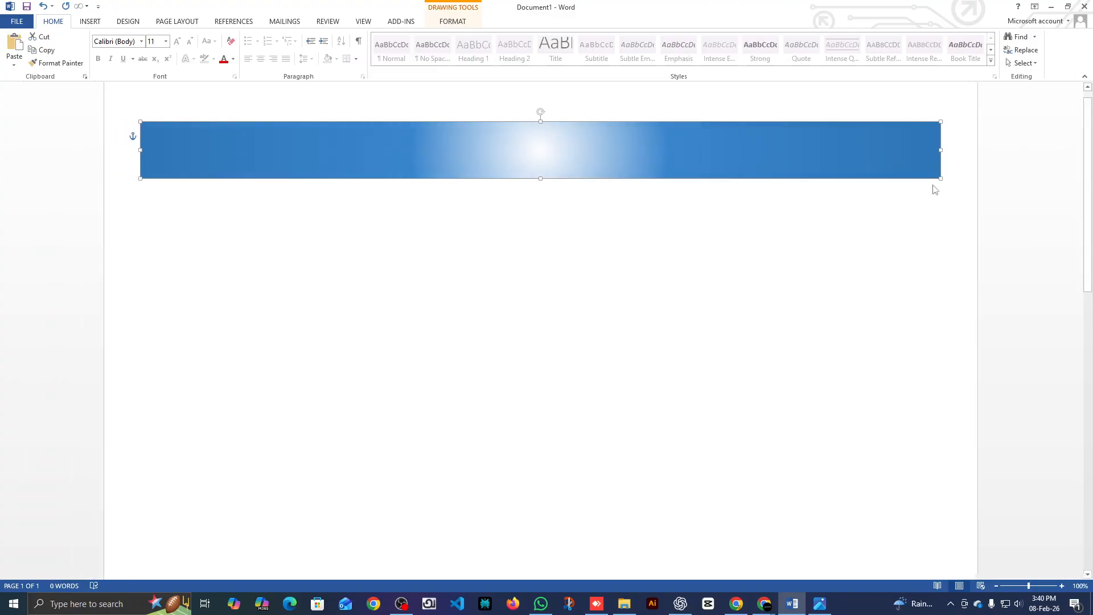
{"action": "left_click", "coordinate": [433, 263]}
Step: Check the header in News.jpg and try adding left-aligned placeholder text inside the banner rectangle in Word
{"action": "scroll", "coordinate": [288, 235], "scroll_direction": "down", "scroll_amount": 4}
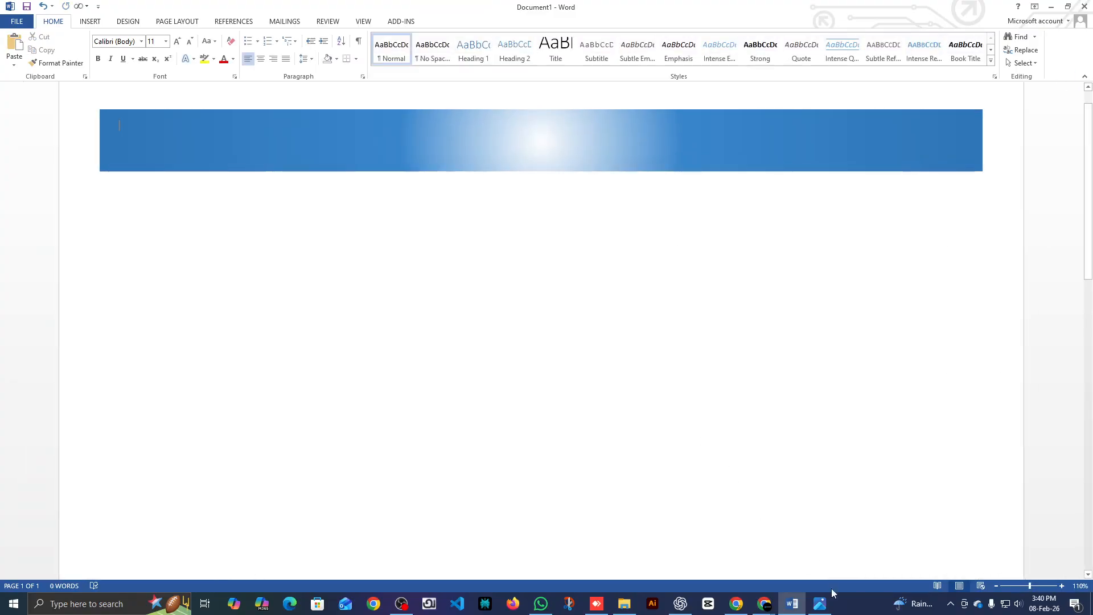
{"action": "left_click", "coordinate": [820, 602]}
{"action": "scroll", "coordinate": [575, 192], "scroll_direction": "down", "scroll_amount": 3}
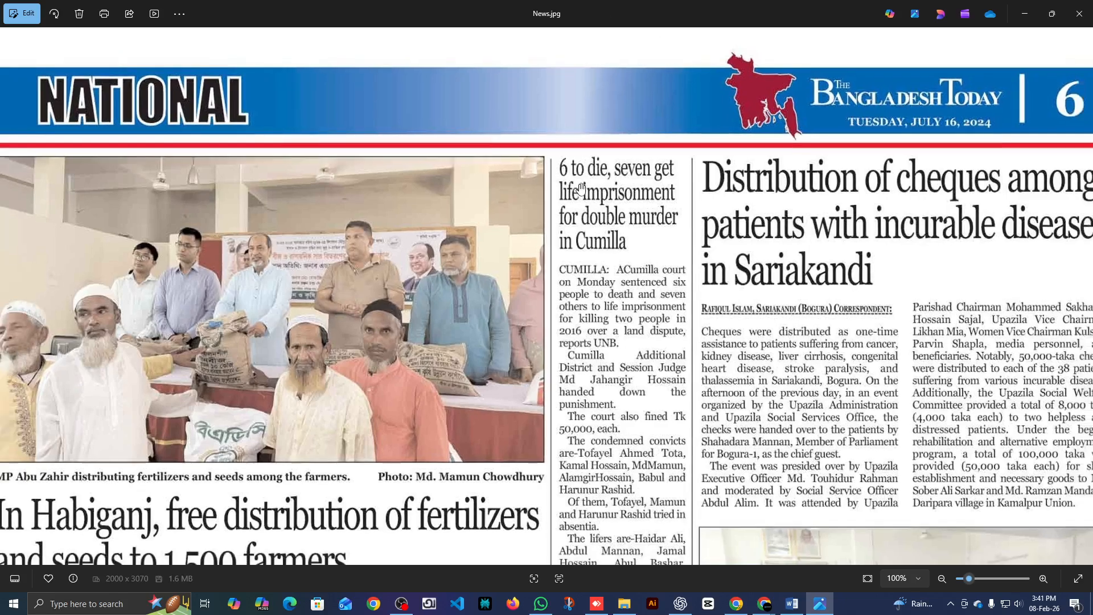
{"action": "scroll", "coordinate": [467, 120], "scroll_direction": "up", "scroll_amount": 2}
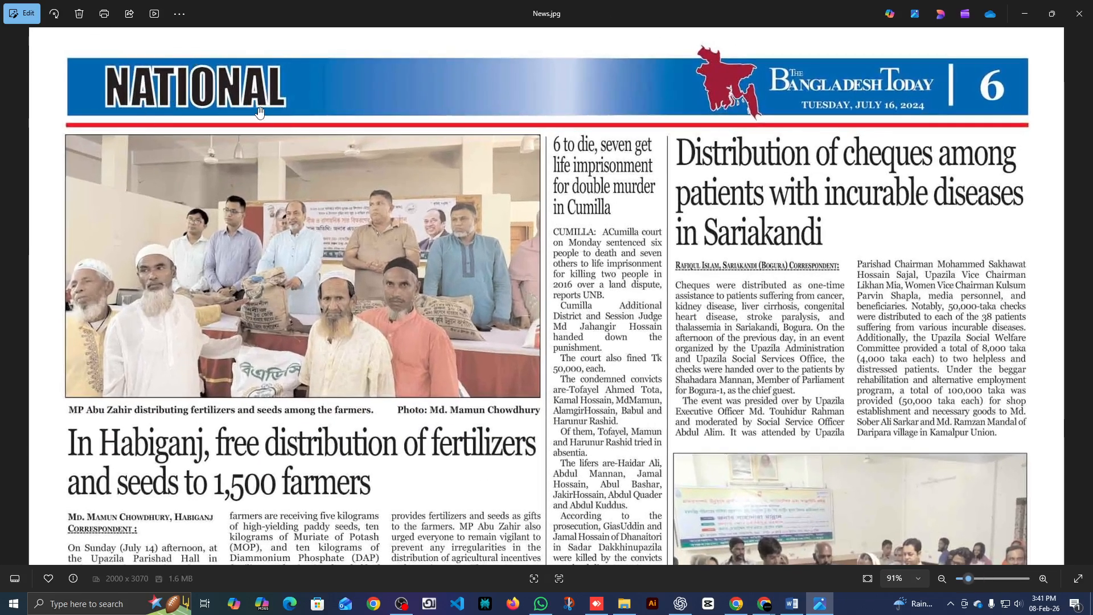
{"action": "left_click", "coordinate": [1022, 13]}
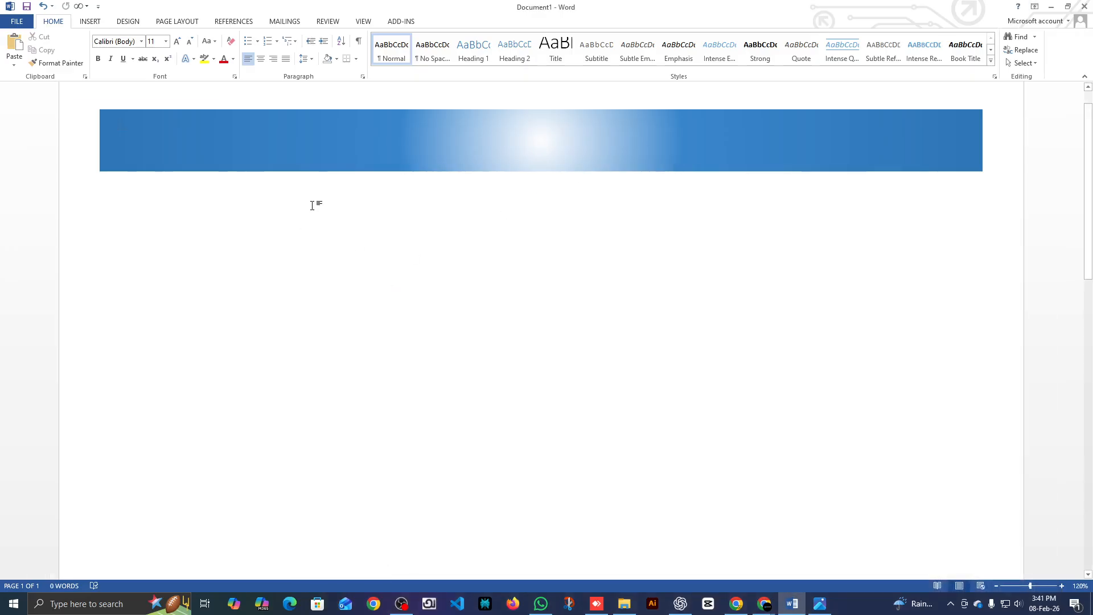
{"action": "scroll", "coordinate": [285, 209], "scroll_direction": "up", "scroll_amount": 1}
{"action": "left_click", "coordinate": [162, 171]}
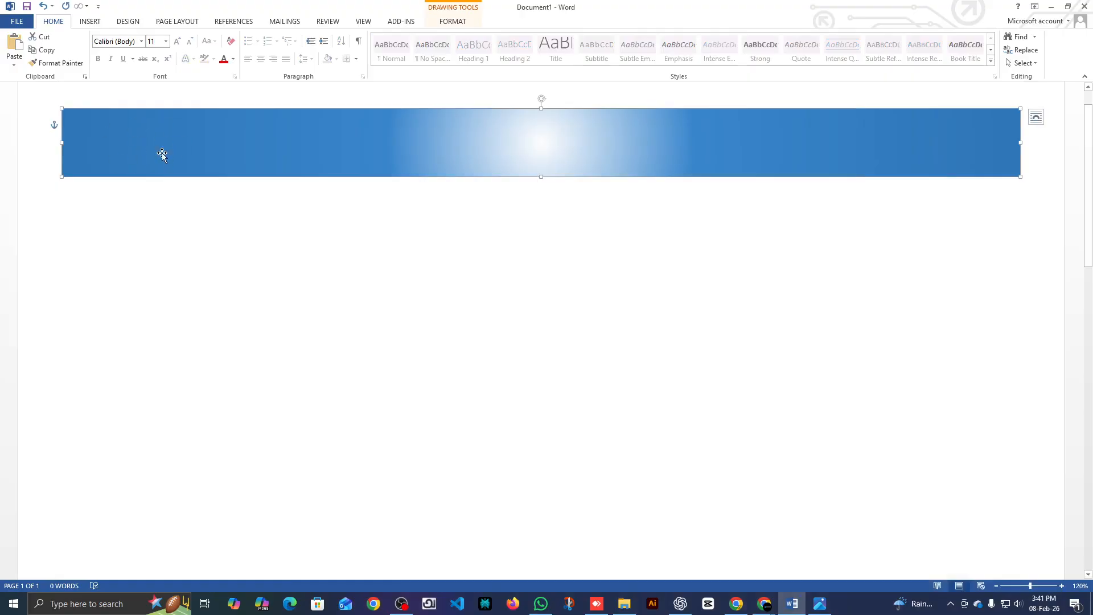
{"action": "right_click", "coordinate": [205, 132]}
{"action": "left_click", "coordinate": [152, 128]}
{"action": "right_click", "coordinate": [151, 128]}
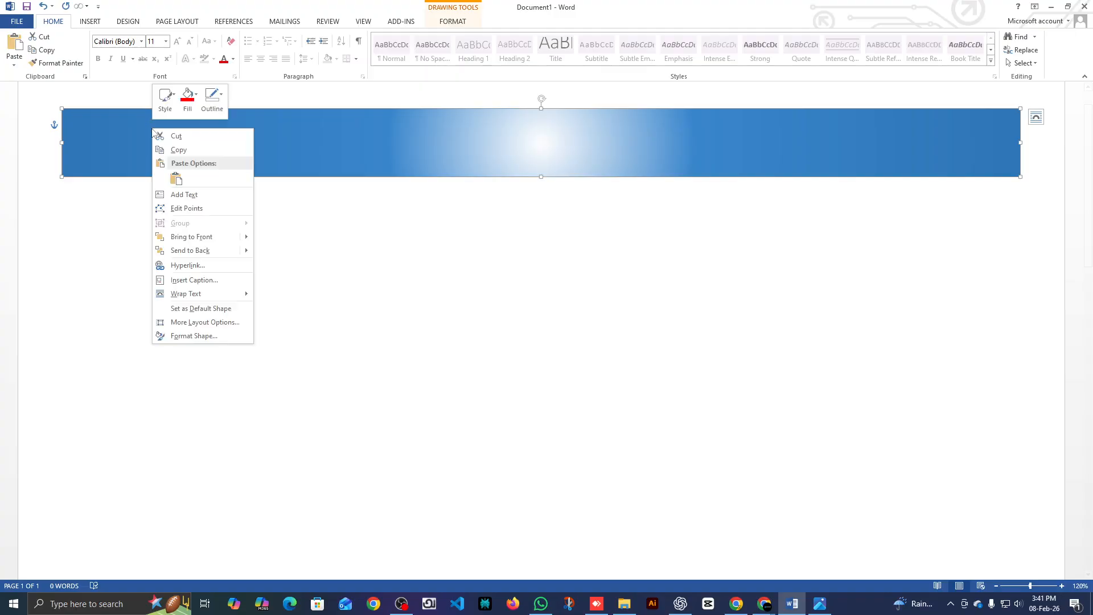
{"action": "left_click", "coordinate": [188, 194]}
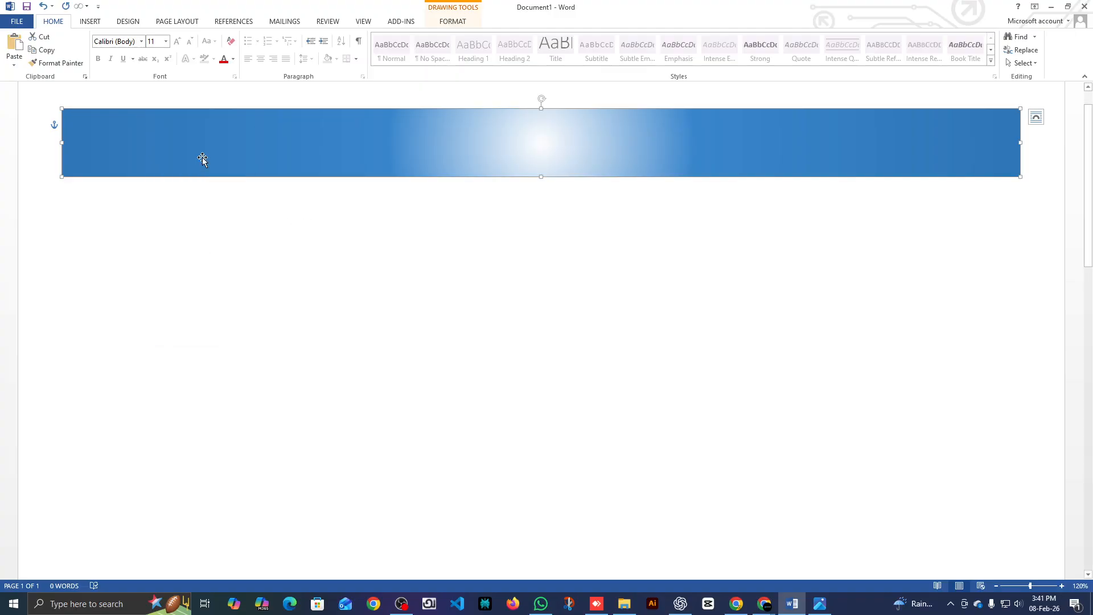
{"action": "left_click", "coordinate": [202, 160]}
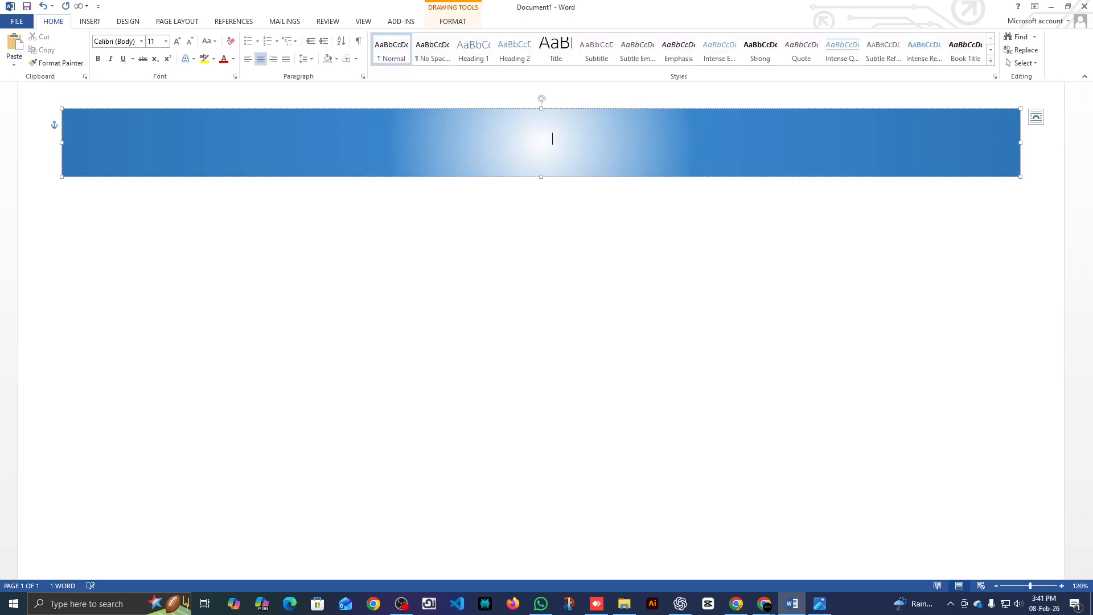
{"action": "key", "text": "ctrl+l"}
{"action": "type", "text": "ldfhsd"}
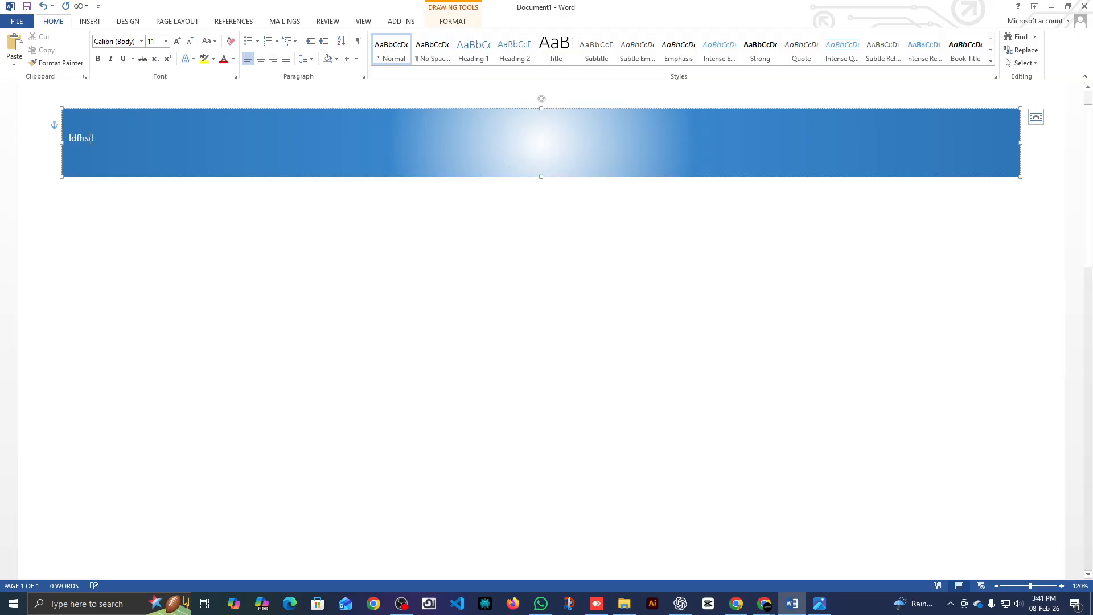
{"action": "type", "text": "hfkgsdfjghdfksdf"}
Step: Try enlarging the placeholder text in the banner to 72 pt and reduce it to 36 pt
{"action": "left_click_drag", "start_coordinate": [115, 159], "coordinate": [112, 159]}
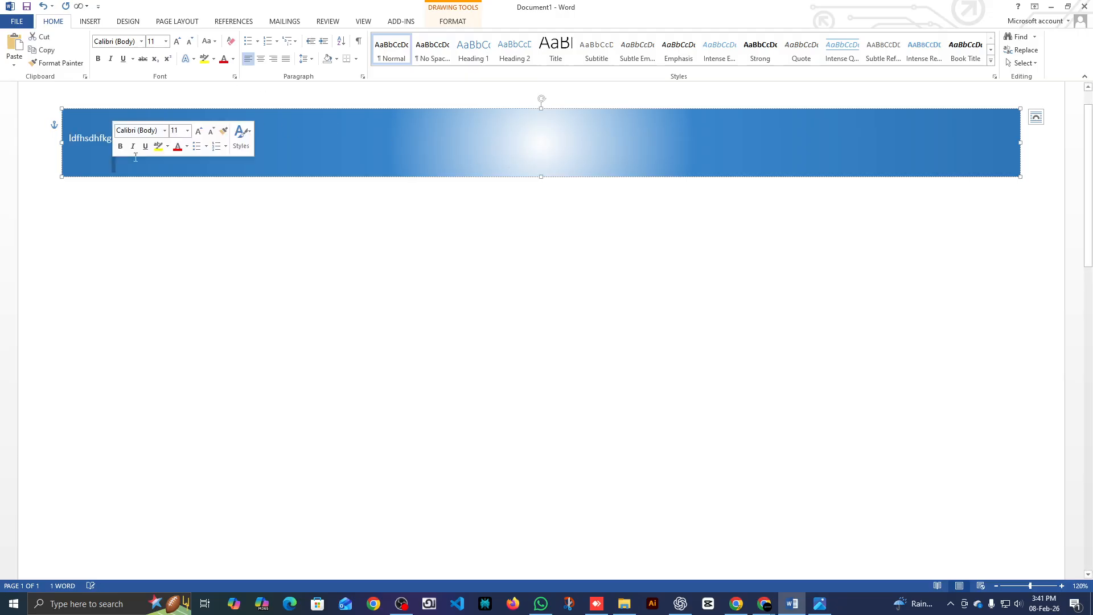
{"action": "left_click_drag", "start_coordinate": [179, 139], "coordinate": [54, 144]}
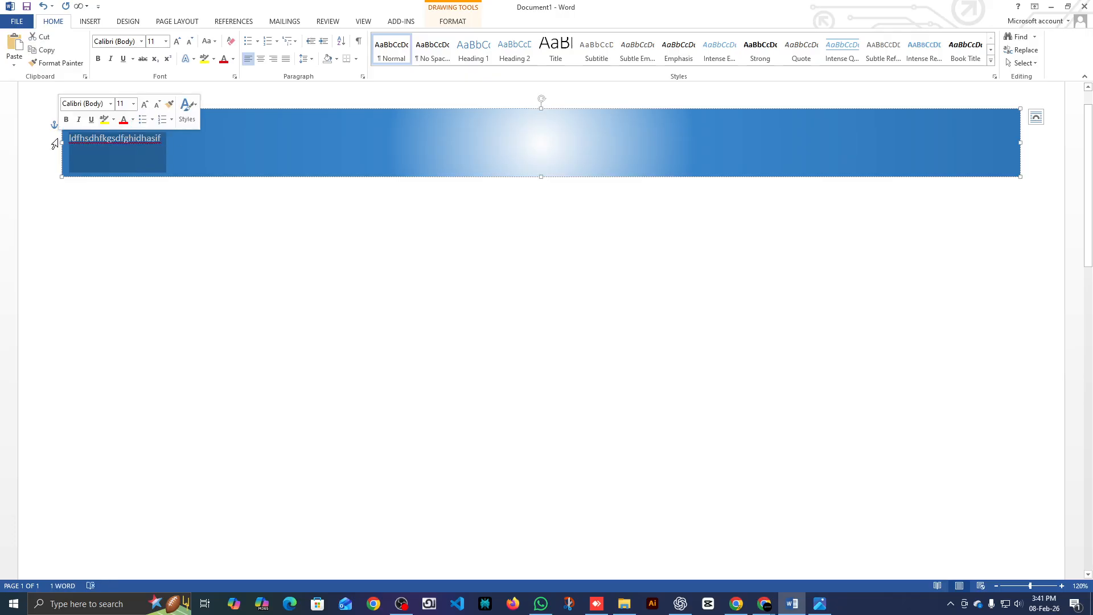
{"action": "left_click", "coordinate": [177, 41]}
{"action": "left_click", "coordinate": [177, 41]}
{"action": "left_click", "coordinate": [177, 41]}
{"action": "left_click", "coordinate": [177, 41]}
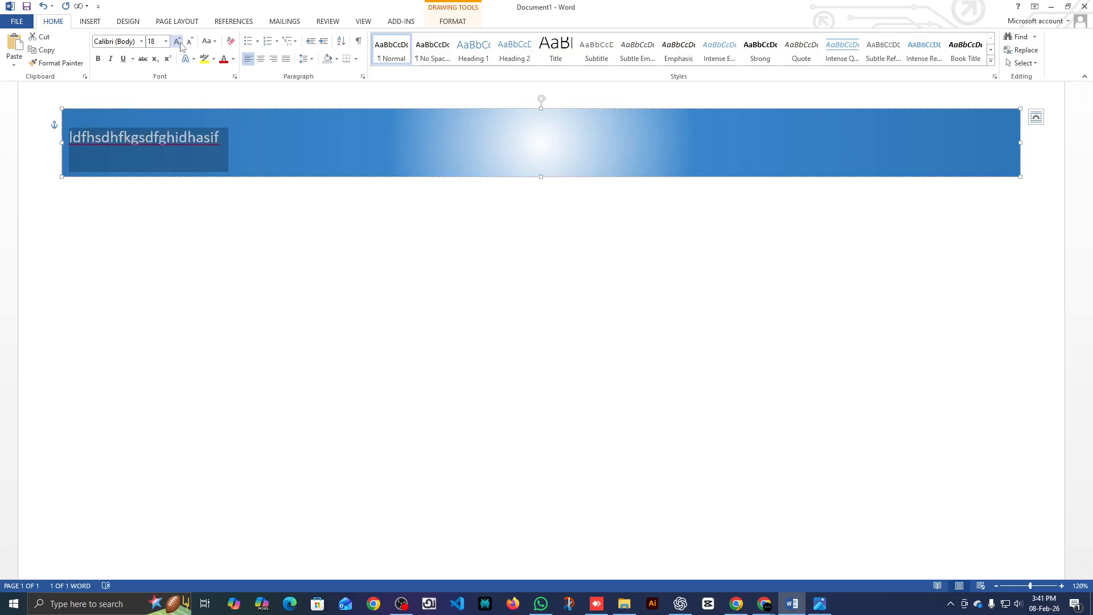
{"action": "left_click", "coordinate": [178, 41]}
{"action": "left_click", "coordinate": [178, 41]}
{"action": "left_click", "coordinate": [178, 41]}
{"action": "left_click", "coordinate": [178, 41]}
{"action": "left_click", "coordinate": [177, 42]}
{"action": "left_click", "coordinate": [177, 42]}
{"action": "left_click", "coordinate": [178, 41]}
{"action": "left_click", "coordinate": [177, 42]}
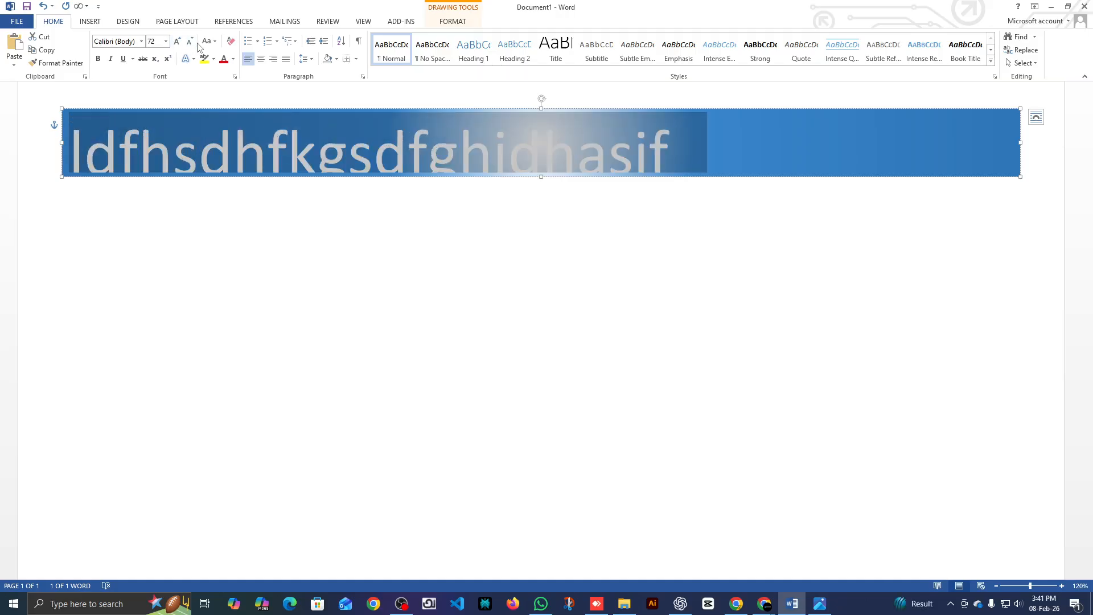
{"action": "left_click", "coordinate": [190, 41]}
{"action": "left_click", "coordinate": [190, 41]}
{"action": "left_click", "coordinate": [189, 41]}
{"action": "left_click", "coordinate": [190, 41]}
{"action": "left_click", "coordinate": [143, 144]}
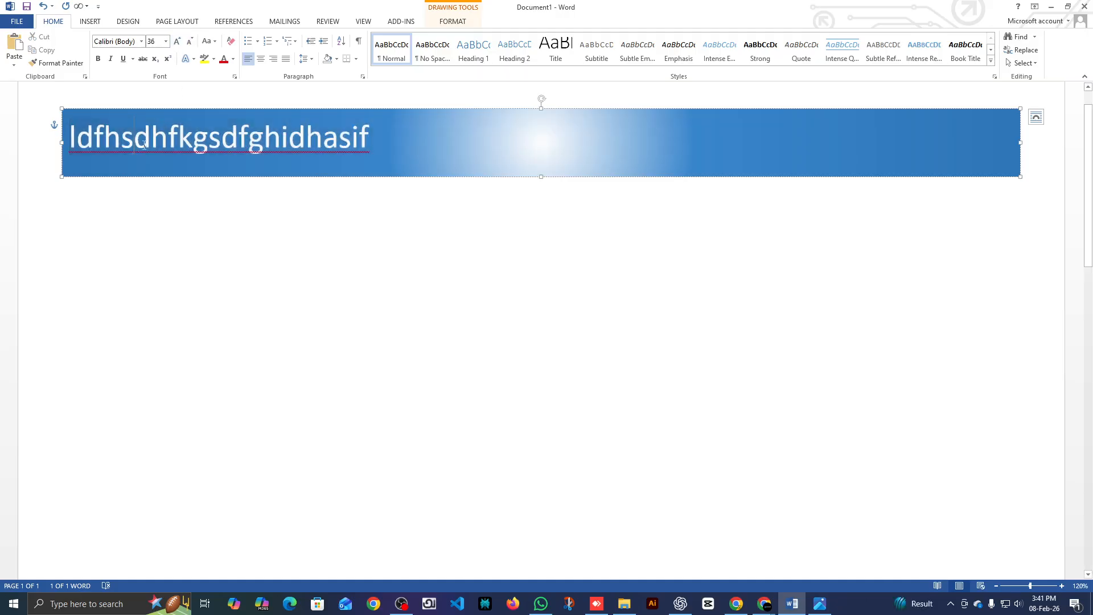
Step: Try moving the placeholder text out of the banner rectangle into the page body, and undo the move
{"action": "left_click_drag", "start_coordinate": [142, 145], "coordinate": [109, 149]}
{"action": "left_click", "coordinate": [220, 157]}
{"action": "left_click_drag", "start_coordinate": [371, 142], "coordinate": [130, 138]}
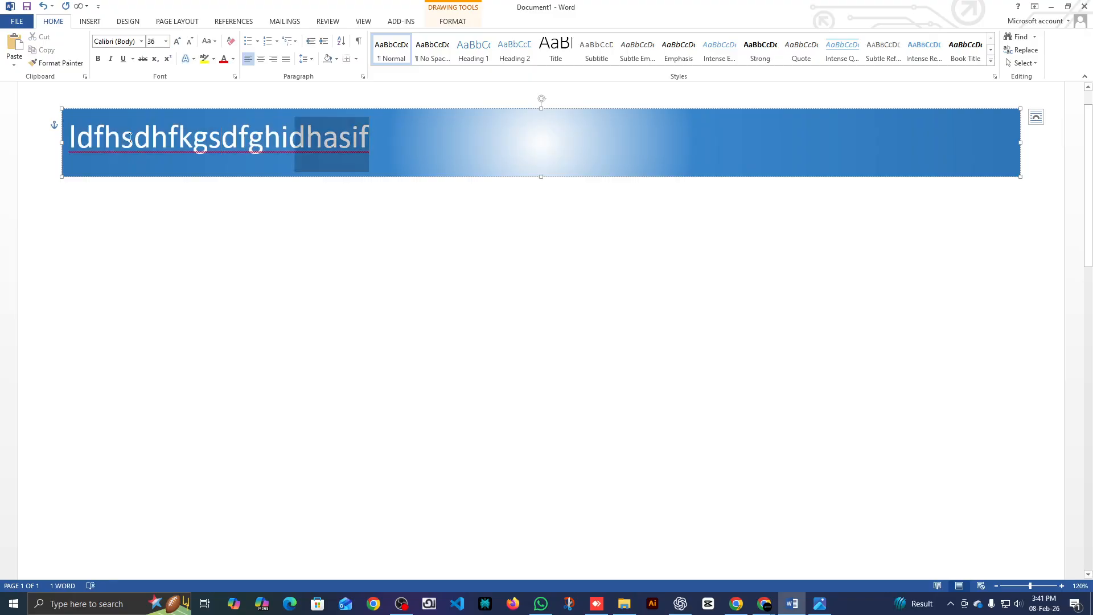
{"action": "triple_click", "coordinate": [130, 138]}
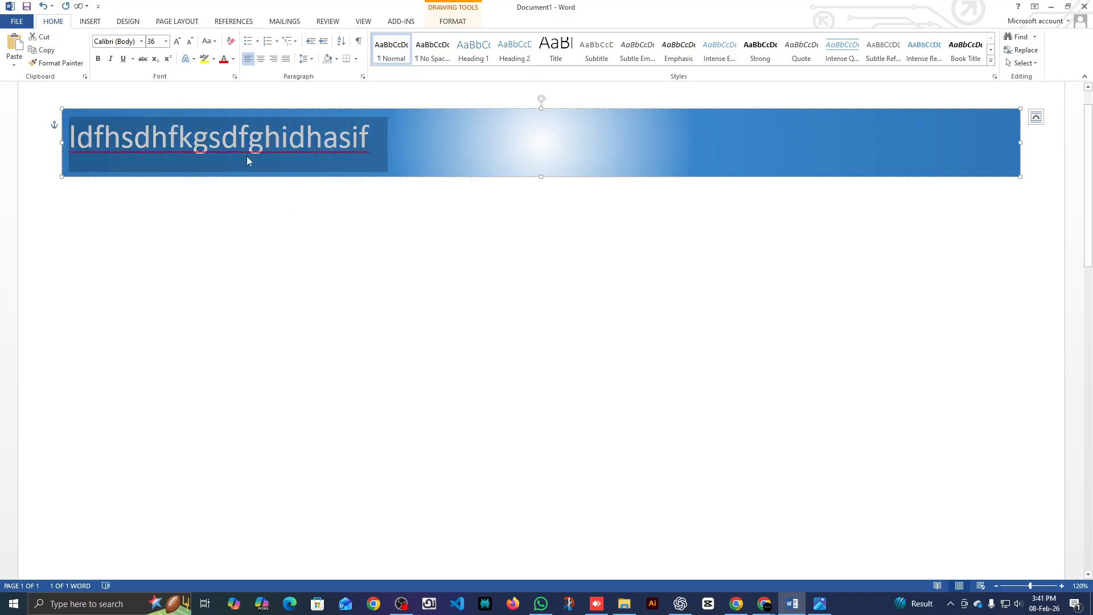
{"action": "left_click_drag", "start_coordinate": [247, 161], "coordinate": [305, 202]}
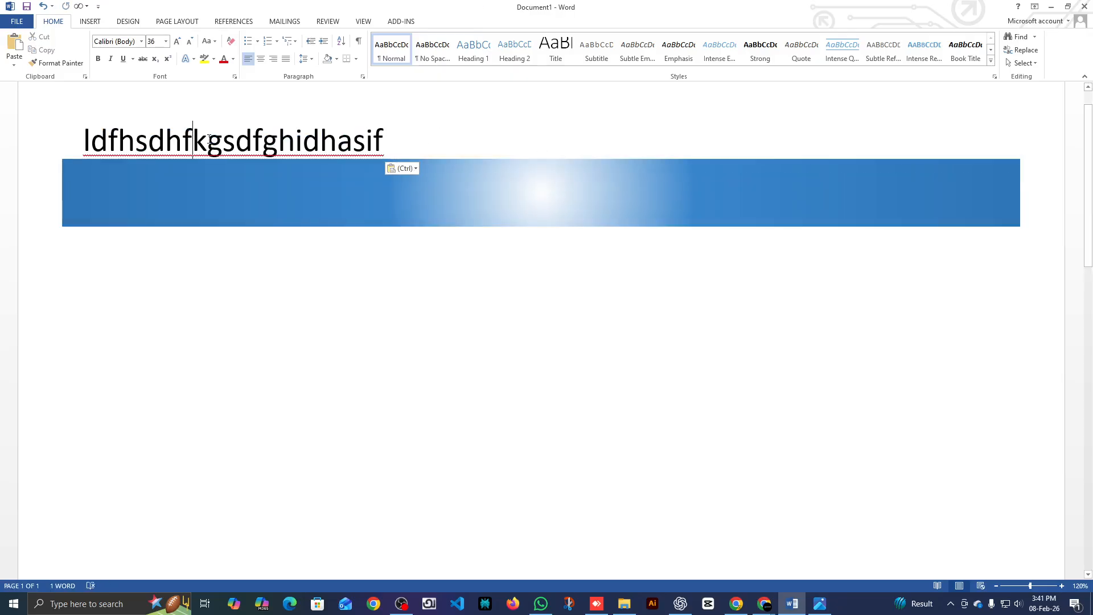
{"action": "key", "text": "ctrl+z"}
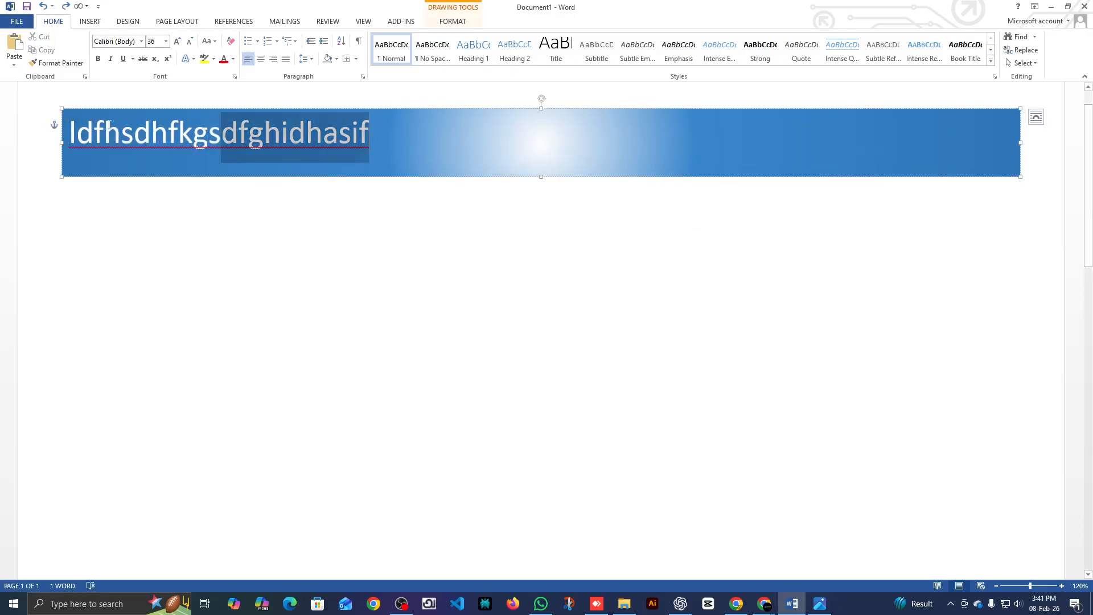
Step: Delete the placeholder text from the banner rectangle and deselect the shape
{"action": "double_click", "coordinate": [110, 125]}
{"action": "key", "text": "Delete"}
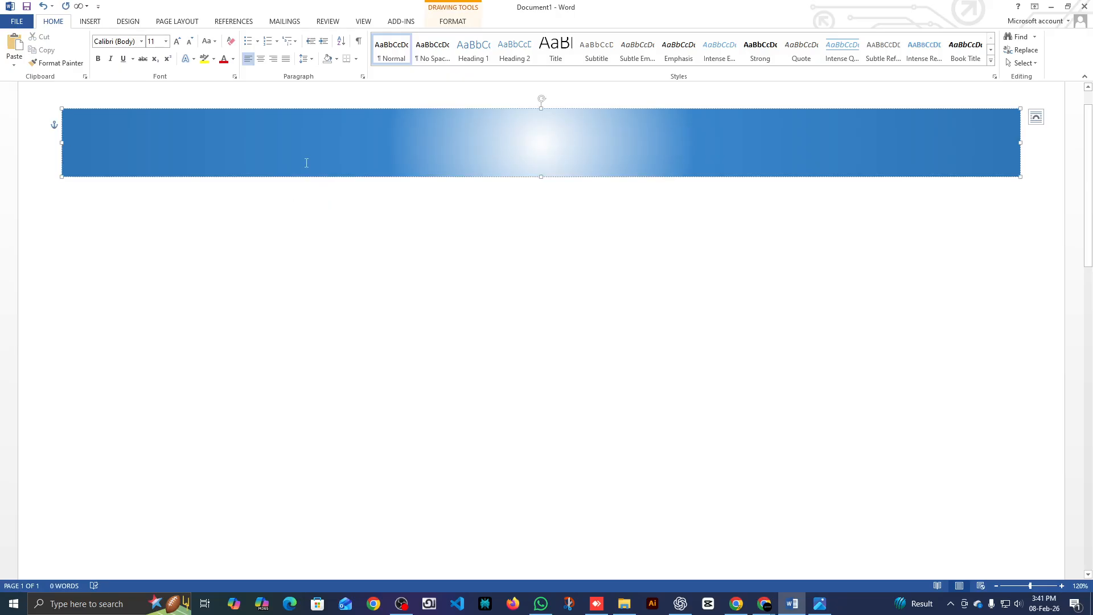
{"action": "left_click", "coordinate": [386, 228]}
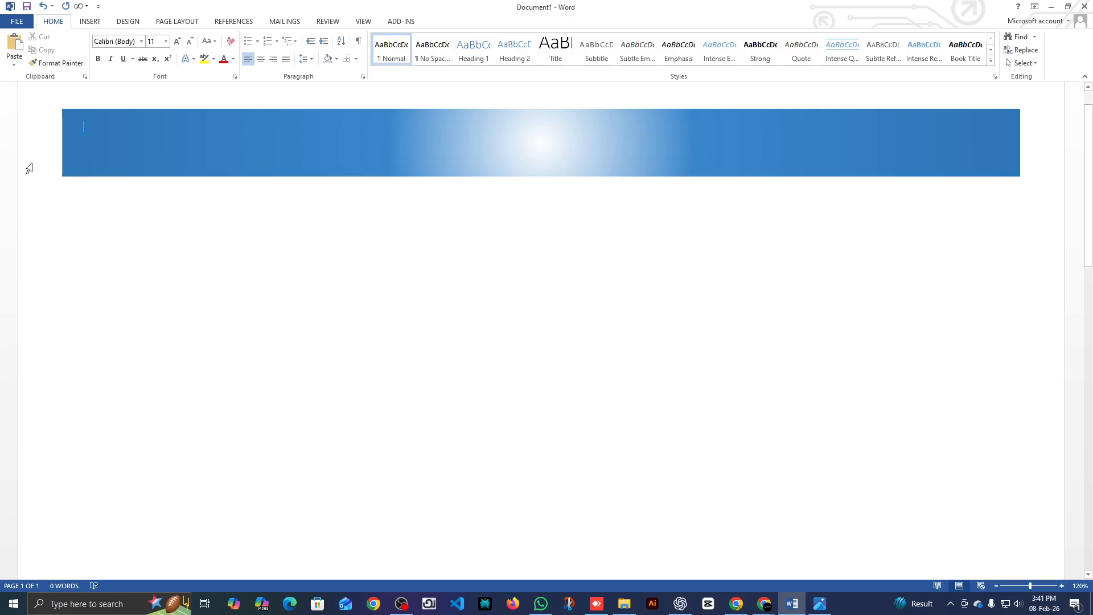
Step: Draw a text box about 4.04" wide and 1.19" high and place it in the blank area below the banner
{"action": "left_click", "coordinate": [91, 22]}
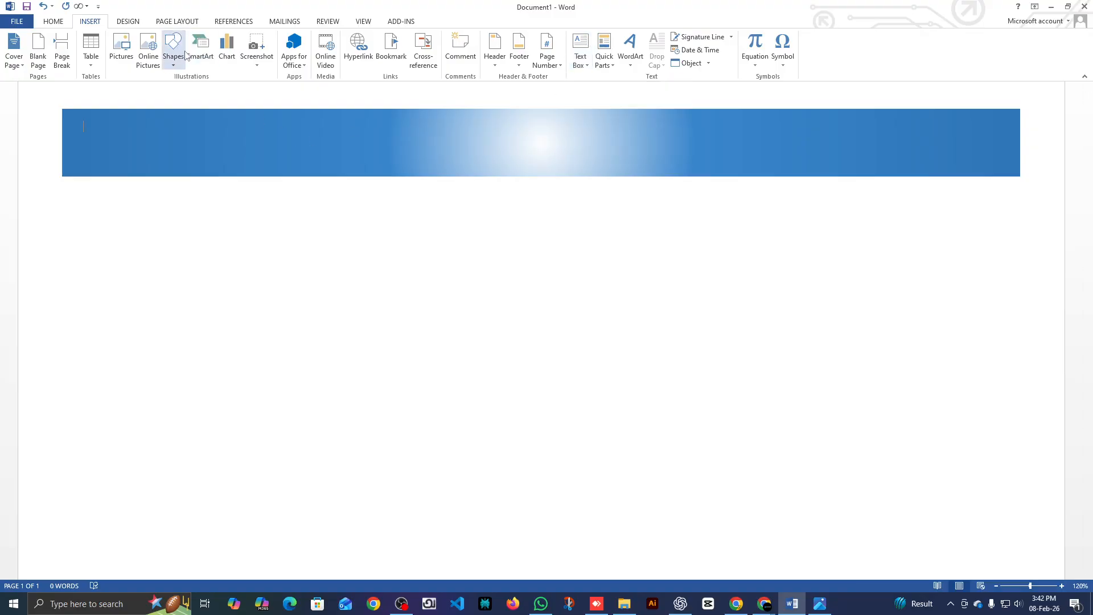
{"action": "left_click", "coordinate": [582, 43]}
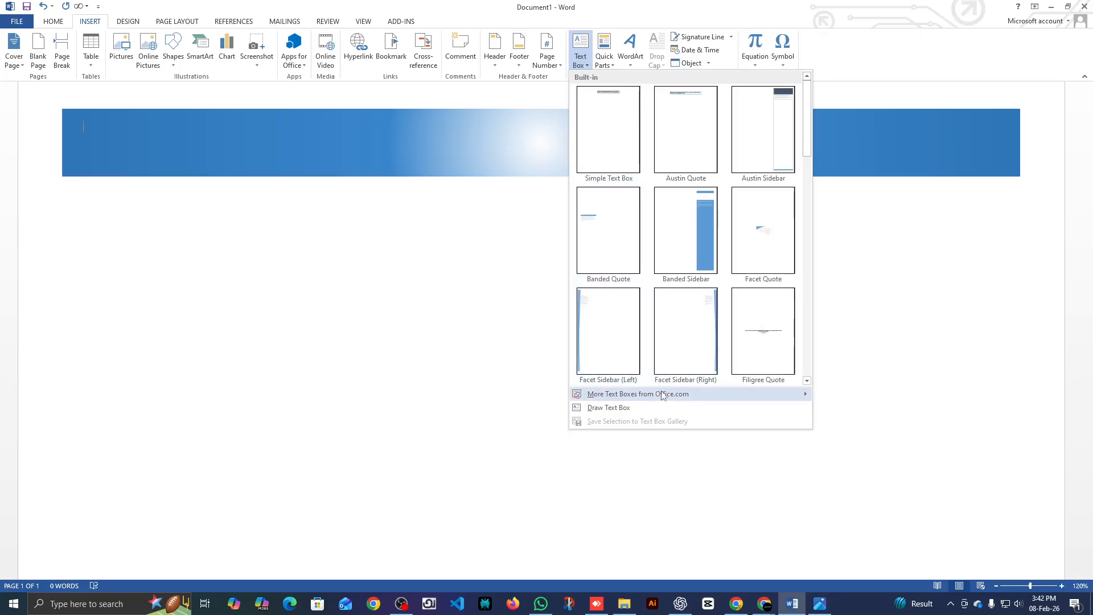
{"action": "left_click", "coordinate": [605, 411]}
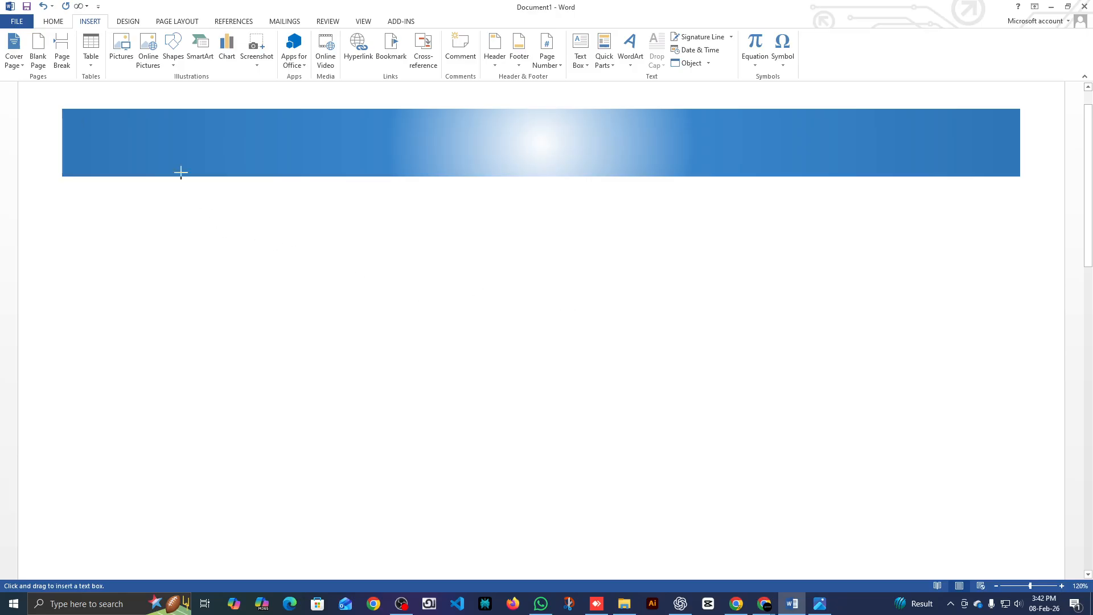
{"action": "mouse_move", "coordinate": [76, 111]}
{"action": "left_mouse_down"}
{"action": "mouse_move", "coordinate": [329, 169]}
{"action": "mouse_move", "coordinate": [340, 190]}
{"action": "left_mouse_up"}
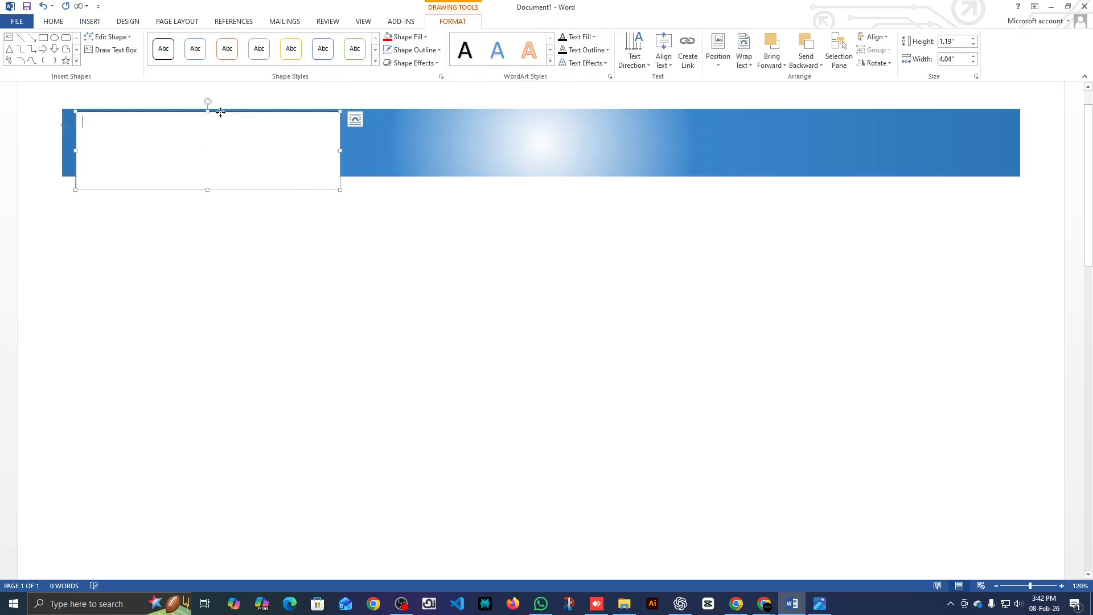
{"action": "left_click_drag", "start_coordinate": [215, 110], "coordinate": [408, 246]}
{"action": "left_click", "coordinate": [360, 136]}
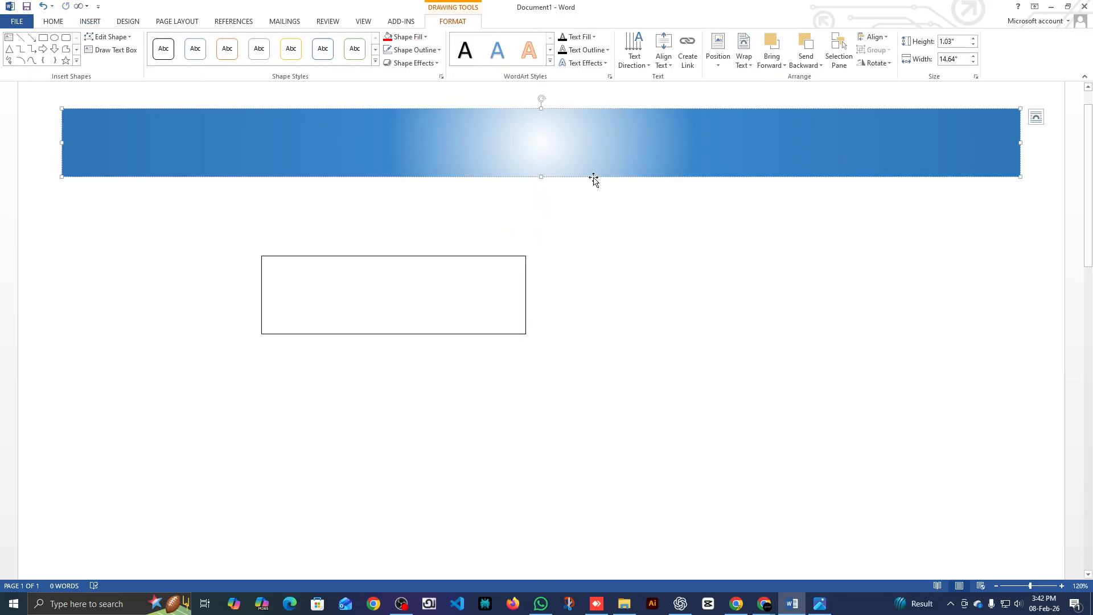
{"action": "left_click", "coordinate": [418, 328]}
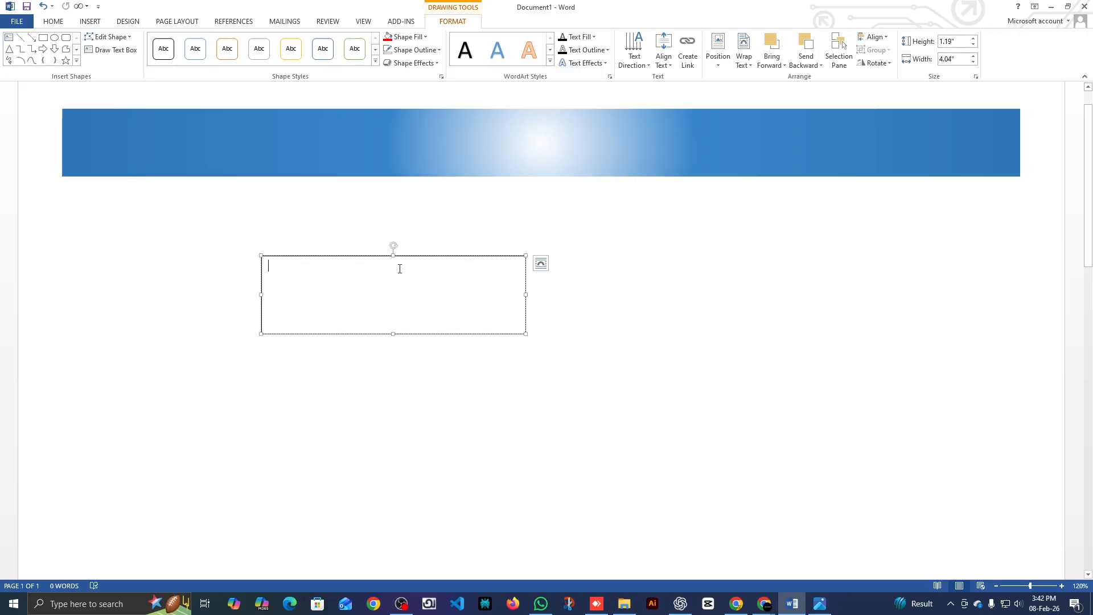
{"action": "left_click_drag", "start_coordinate": [409, 257], "coordinate": [483, 228]}
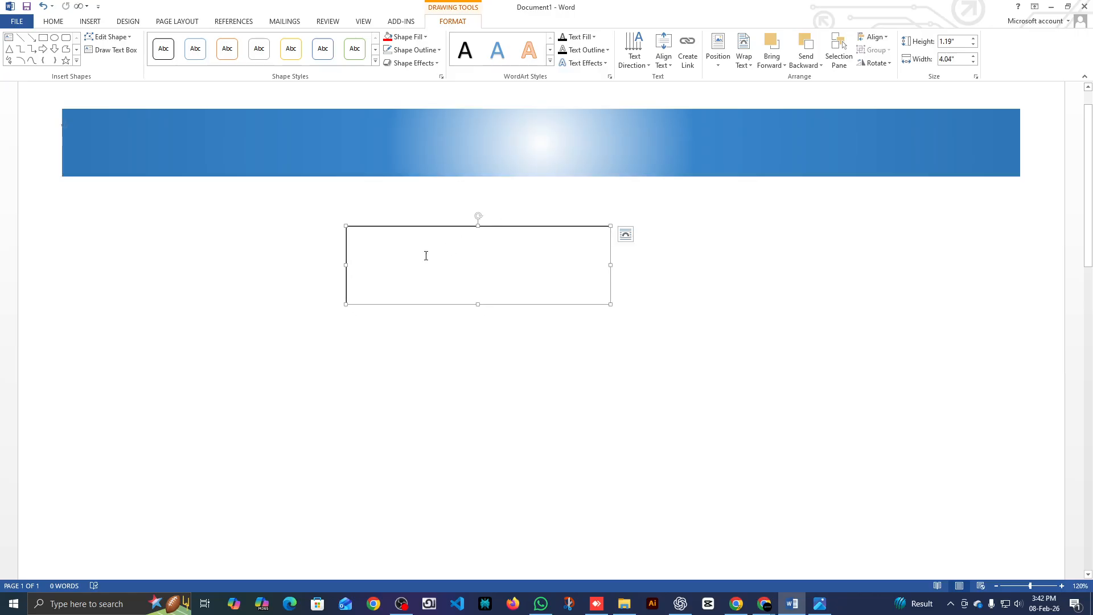
Step: Enter NATIONAL in the text box and set its font size to 48 pt
{"action": "type", "text": "Ma"}
{"action": "key", "text": "BackSpace"}
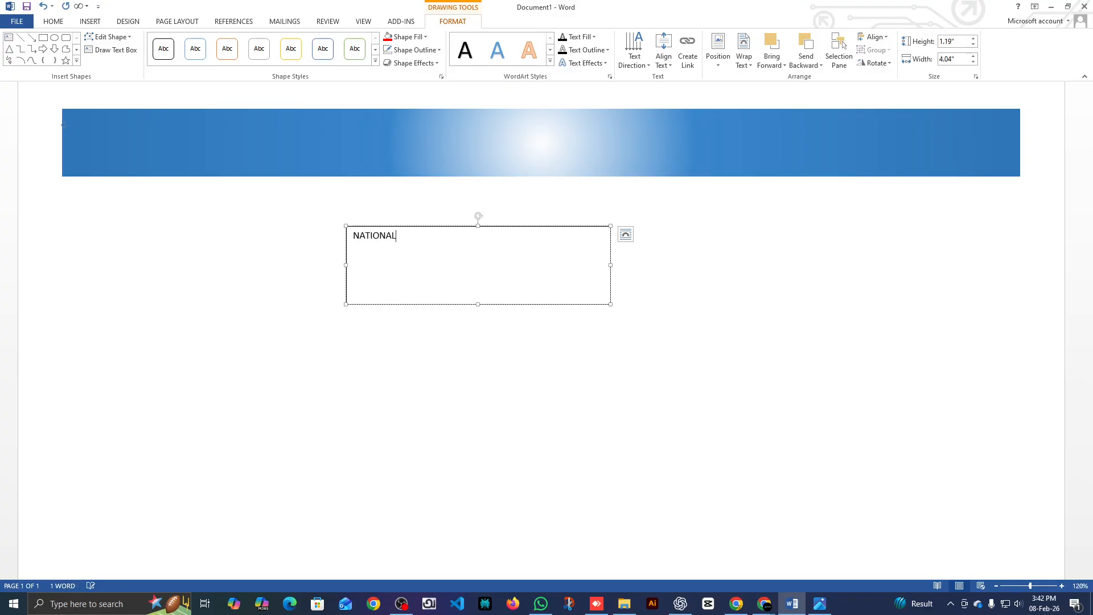
{"action": "key", "text": "ctrl+a"}
{"action": "left_click", "coordinate": [356, 237]}
{"action": "left_click_drag", "start_coordinate": [355, 237], "coordinate": [410, 244]}
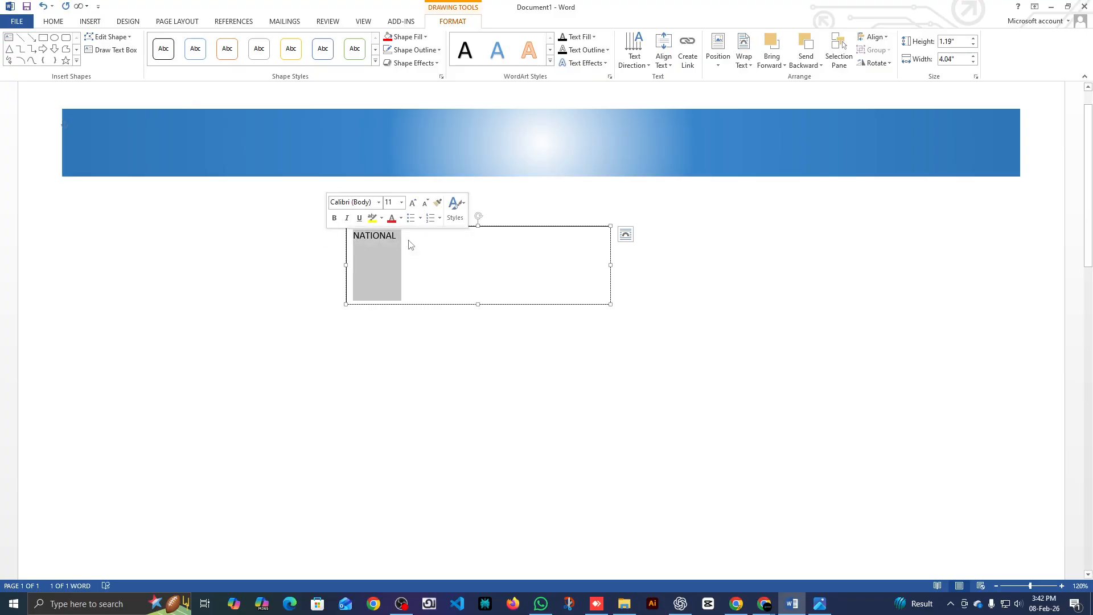
{"action": "left_click", "coordinate": [54, 24]}
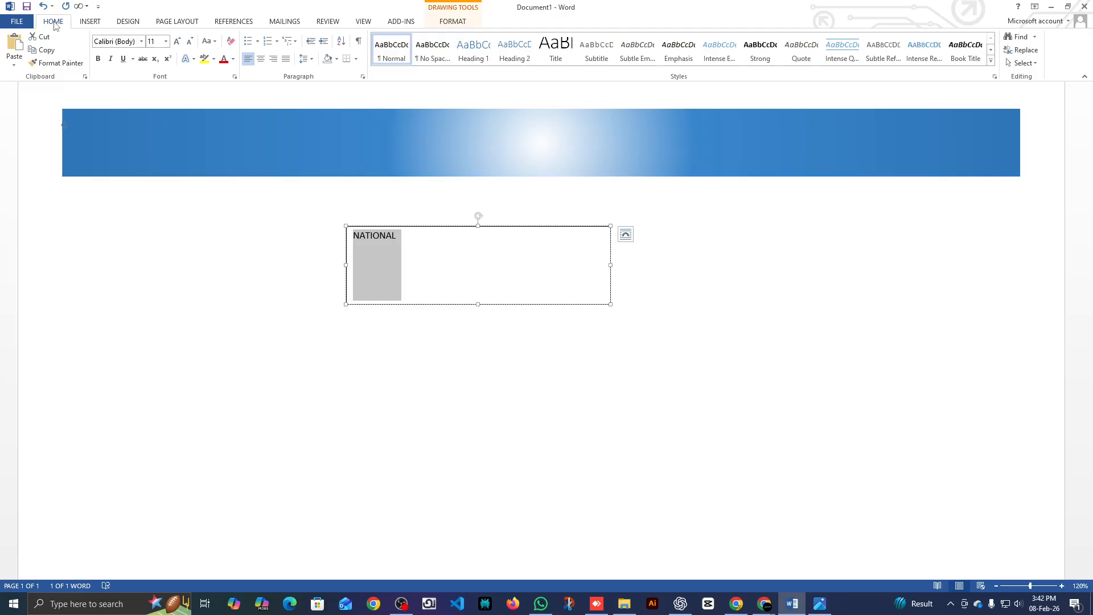
{"action": "left_click", "coordinate": [177, 41]}
{"action": "left_click", "coordinate": [177, 41]}
{"action": "left_click", "coordinate": [177, 41]}
{"action": "left_click", "coordinate": [177, 41]}
{"action": "left_click", "coordinate": [177, 41]}
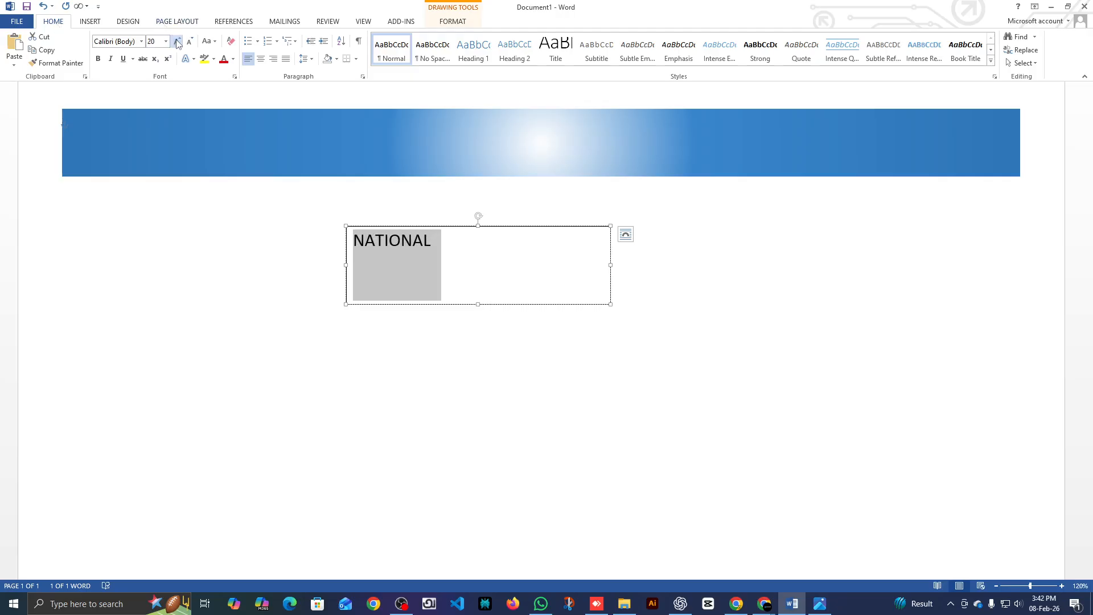
{"action": "left_click", "coordinate": [177, 41]}
{"action": "left_click", "coordinate": [177, 41]}
{"action": "left_click", "coordinate": [177, 41]}
{"action": "left_click", "coordinate": [177, 41]}
{"action": "left_click", "coordinate": [177, 41]}
{"action": "left_click", "coordinate": [178, 41]}
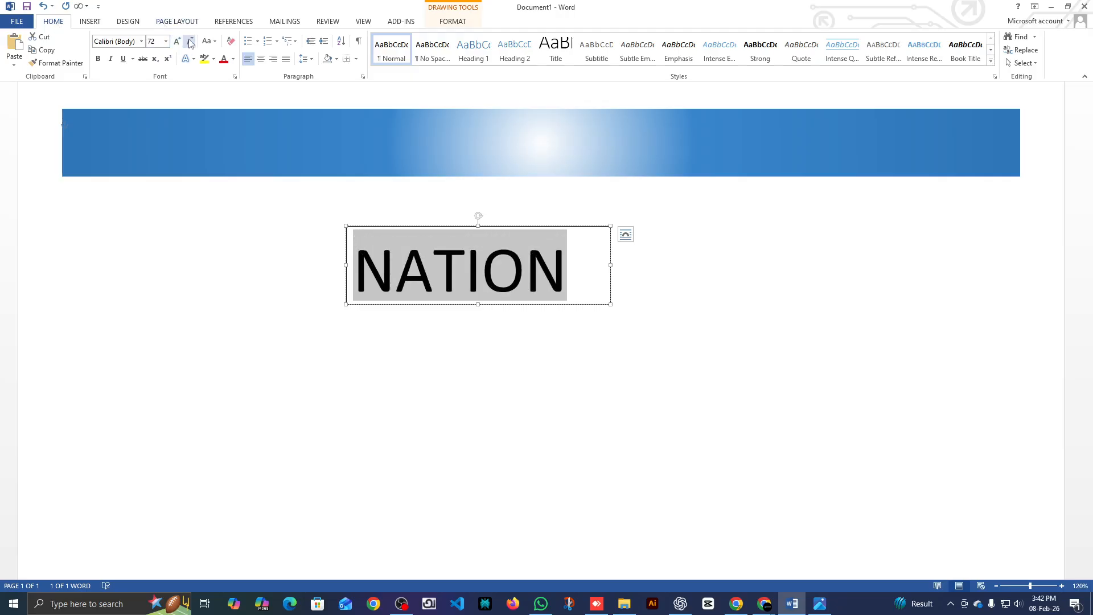
{"action": "left_click", "coordinate": [189, 41]}
Step: Reduce the text box's width and height to fit closely around the word NATIONAL
{"action": "left_click_drag", "start_coordinate": [611, 264], "coordinate": [547, 264]}
{"action": "left_click_drag", "start_coordinate": [447, 304], "coordinate": [447, 291]}
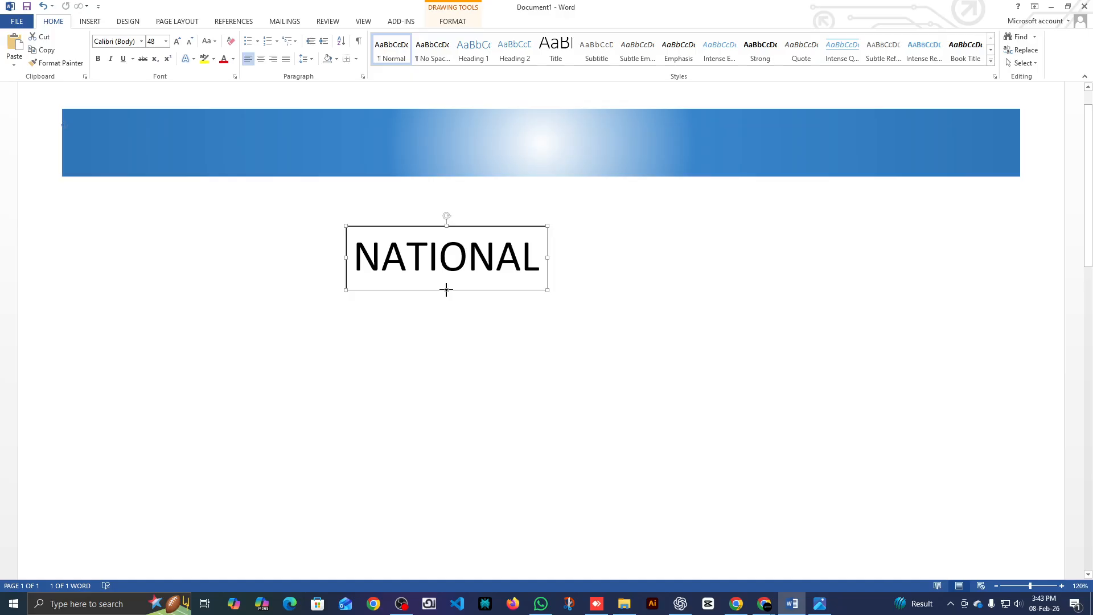
{"action": "left_click", "coordinate": [485, 327]}
Step: Apply the Arial Black font to NATIONAL and widen its text box to about 3.96"
{"action": "left_click", "coordinate": [440, 257]}
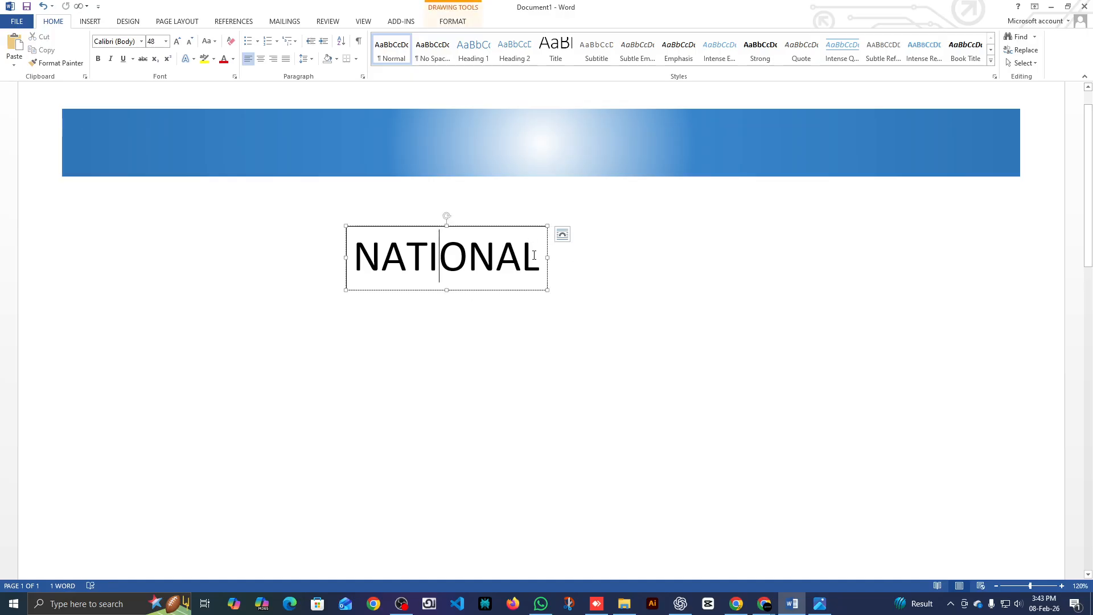
{"action": "left_click", "coordinate": [535, 257]}
{"action": "left_click_drag", "start_coordinate": [545, 258], "coordinate": [338, 250]}
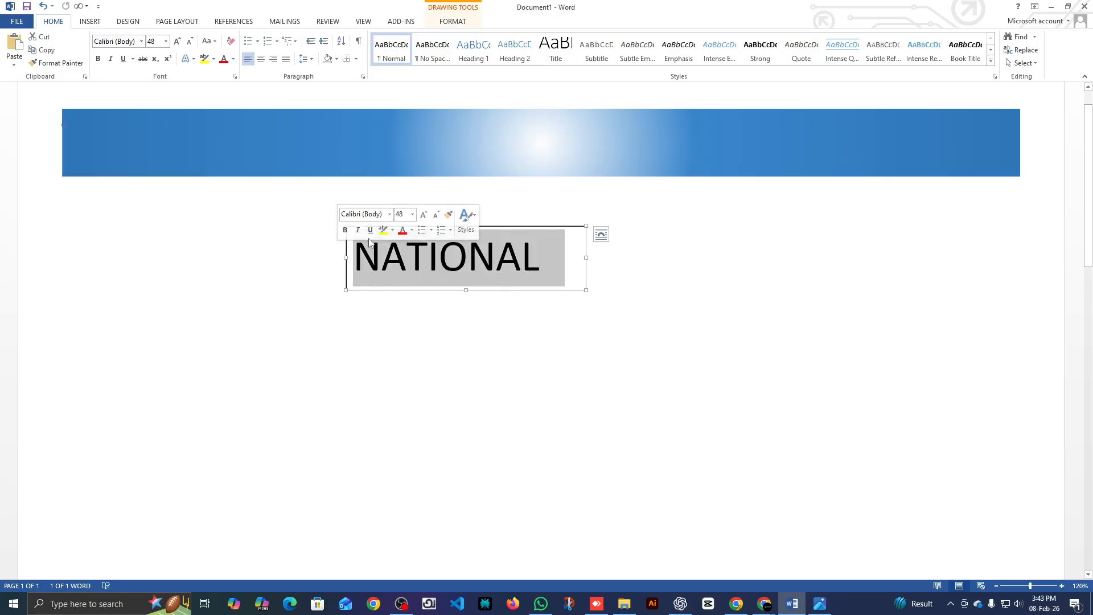
{"action": "left_click", "coordinate": [141, 42]}
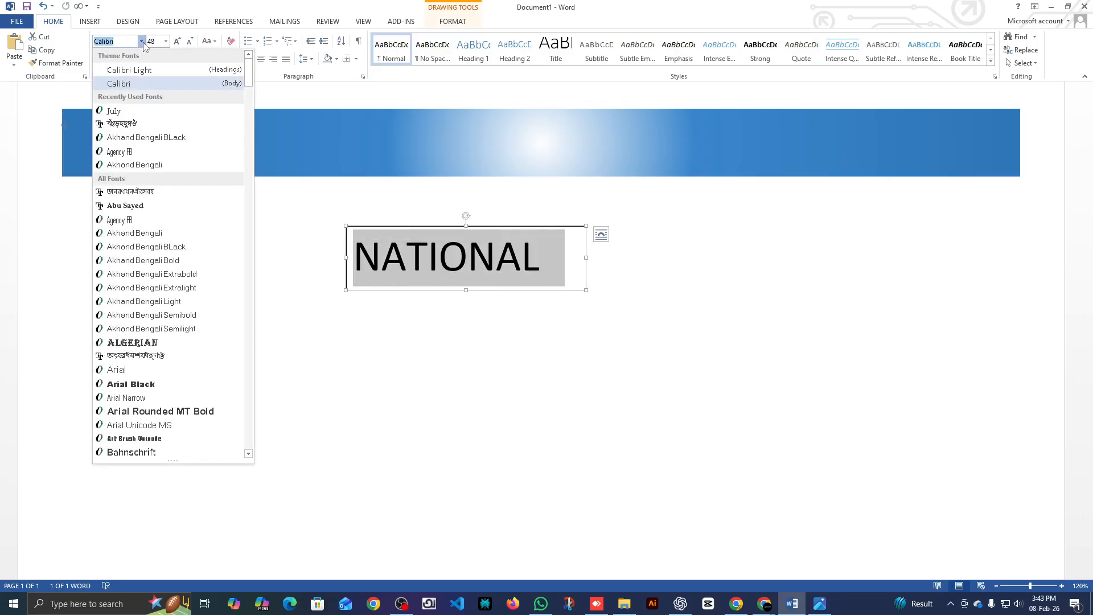
{"action": "left_click", "coordinate": [160, 385]}
{"action": "left_click_drag", "start_coordinate": [586, 257], "coordinate": [605, 257]}
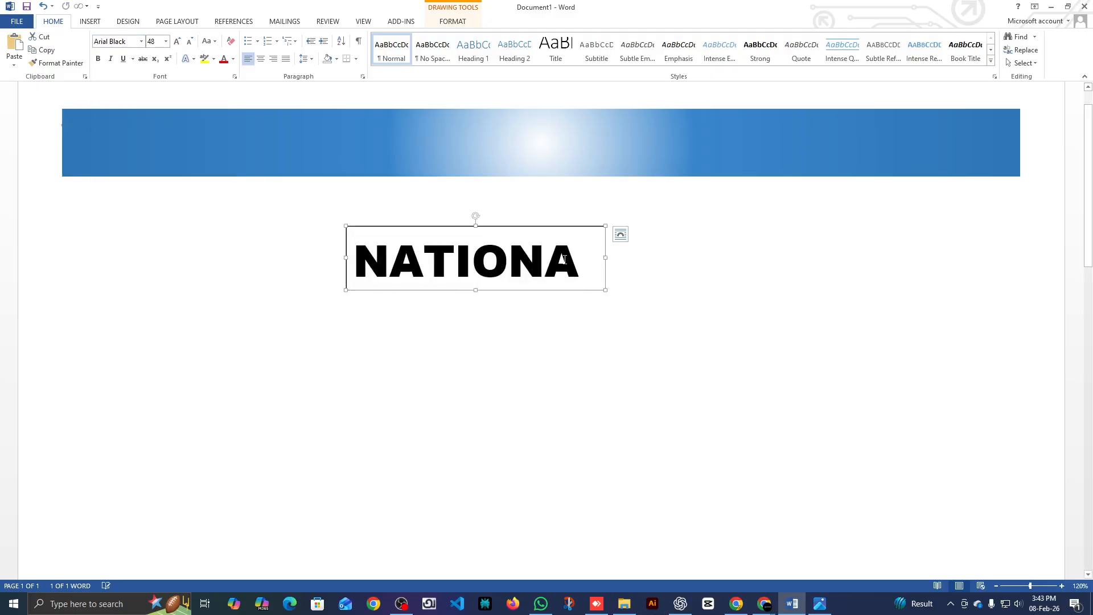
Step: Change the font of NATIONAL to Montserrat and make the word bold
{"action": "double_click", "coordinate": [582, 264]}
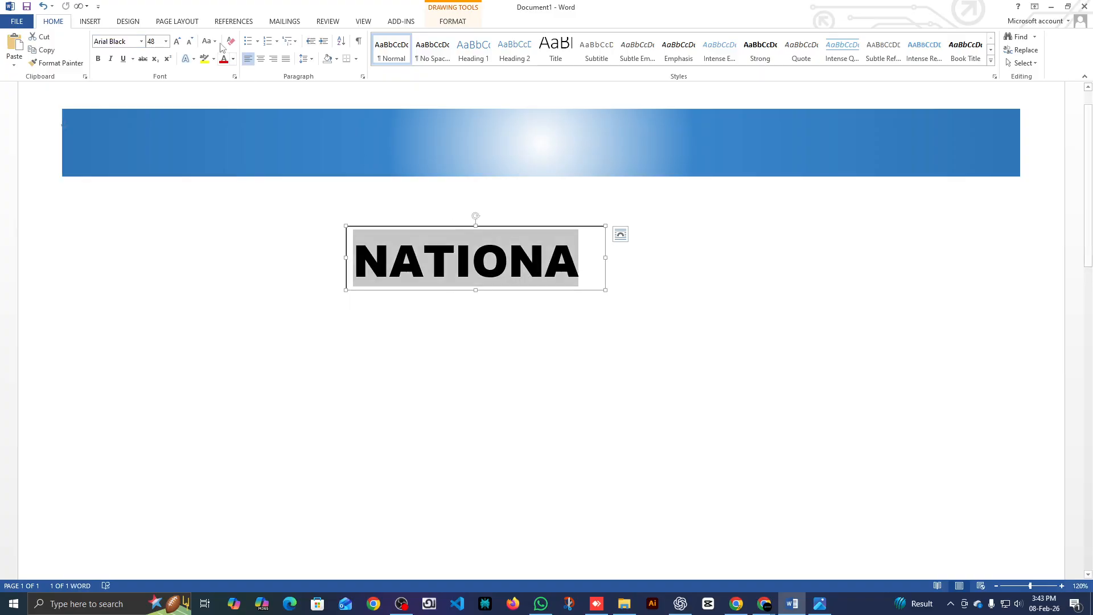
{"action": "left_click", "coordinate": [141, 41]}
{"action": "scroll", "coordinate": [188, 330], "scroll_direction": "down", "scroll_amount": 2}
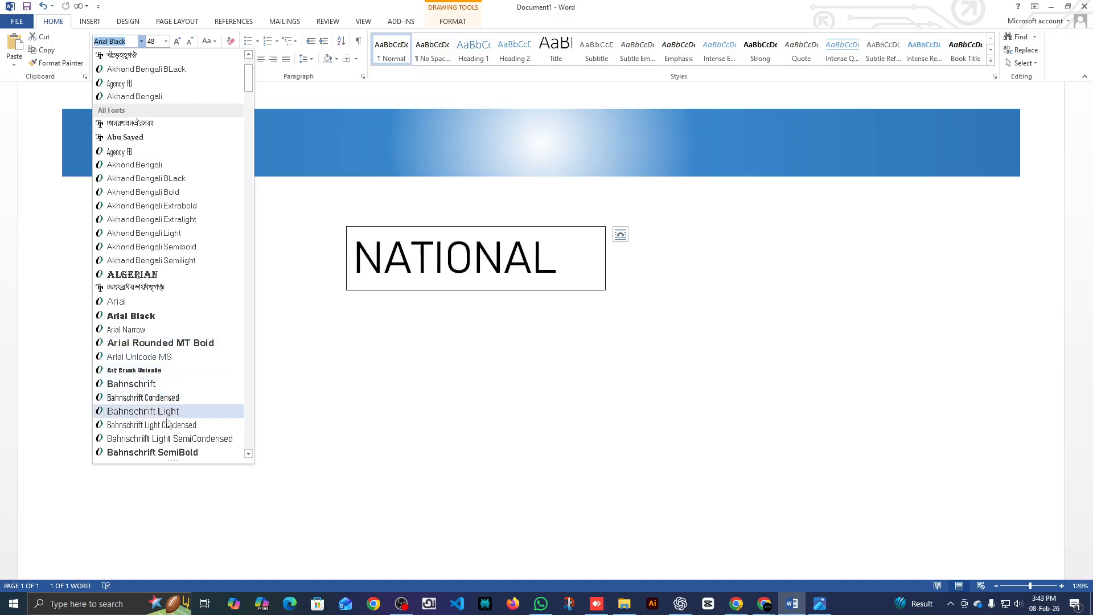
{"action": "scroll", "coordinate": [165, 406], "scroll_direction": "down", "scroll_amount": 2}
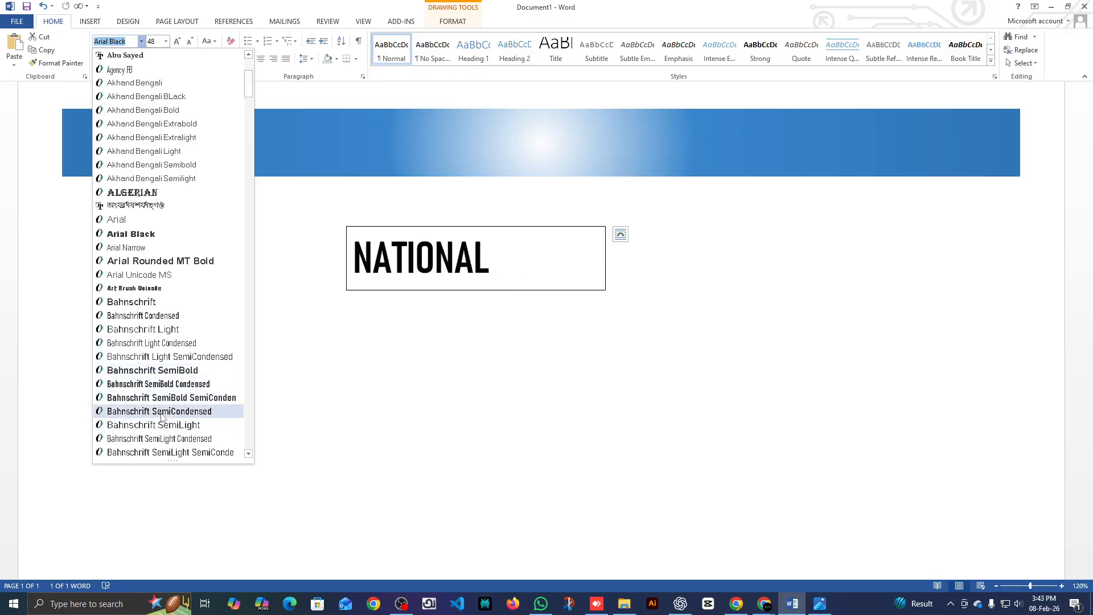
{"action": "scroll", "coordinate": [163, 419], "scroll_direction": "down", "scroll_amount": 3}
{"action": "scroll", "coordinate": [164, 419], "scroll_direction": "down", "scroll_amount": 6}
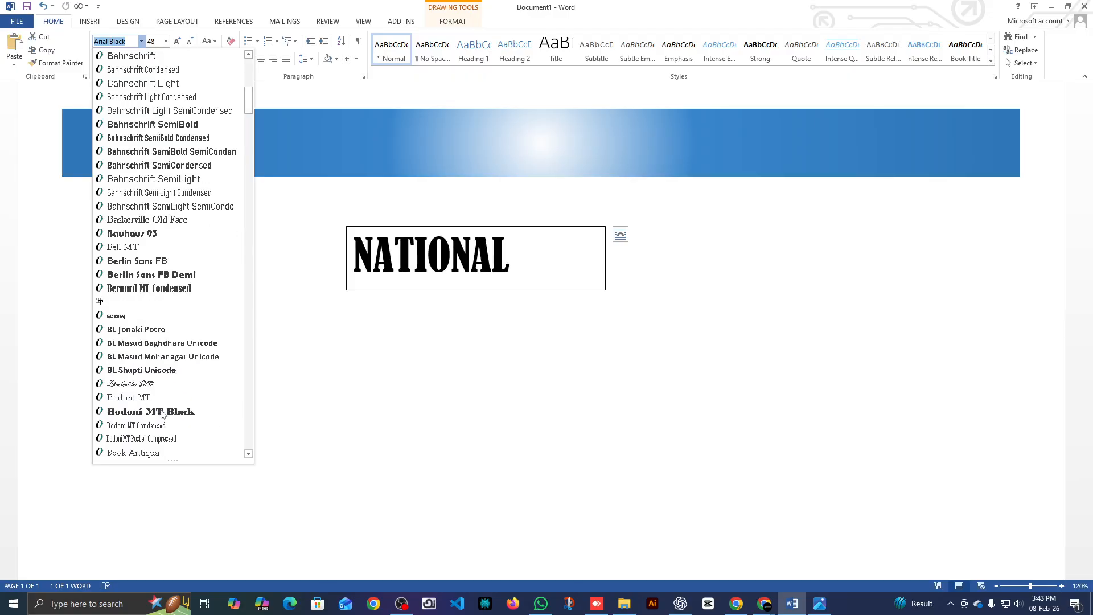
{"action": "left_click", "coordinate": [134, 44]}
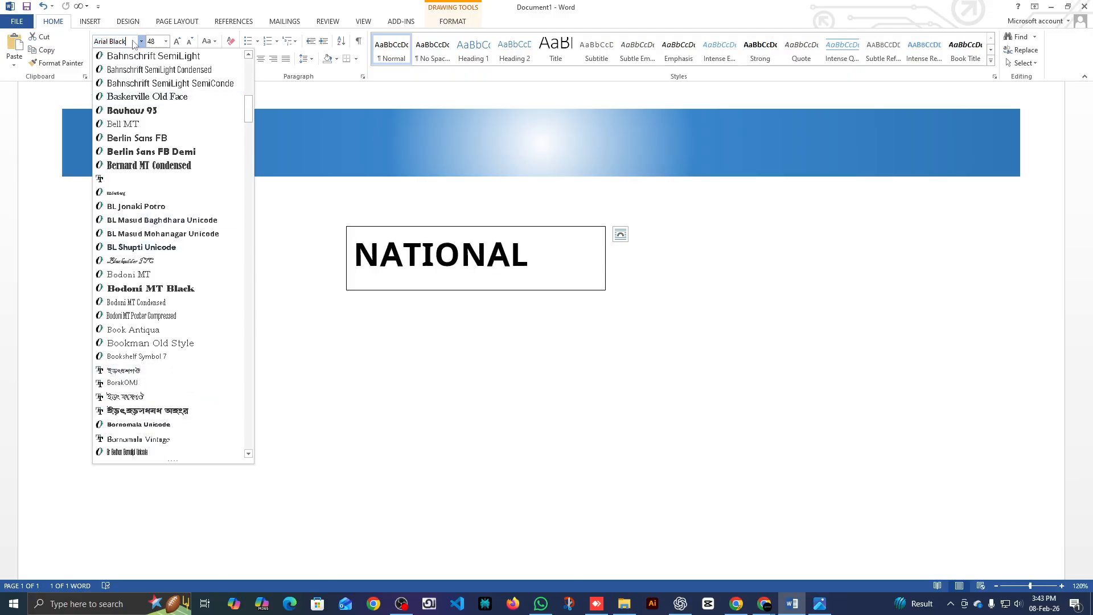
{"action": "key", "text": "ctrl+a"}
{"action": "type", "text": "Ro"}
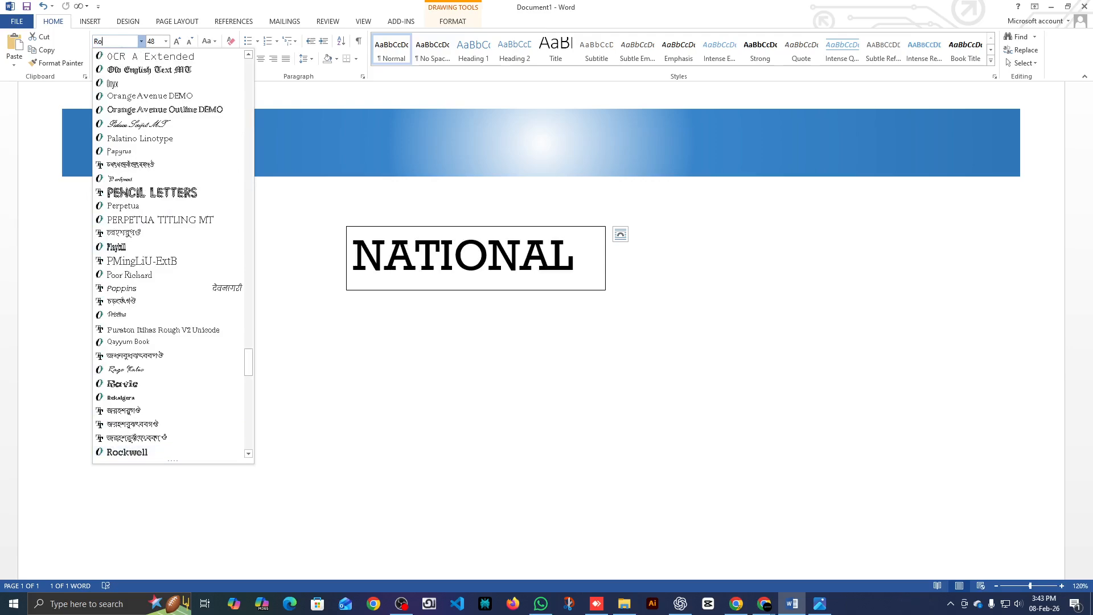
{"action": "type", "text": "BMontserrat"}
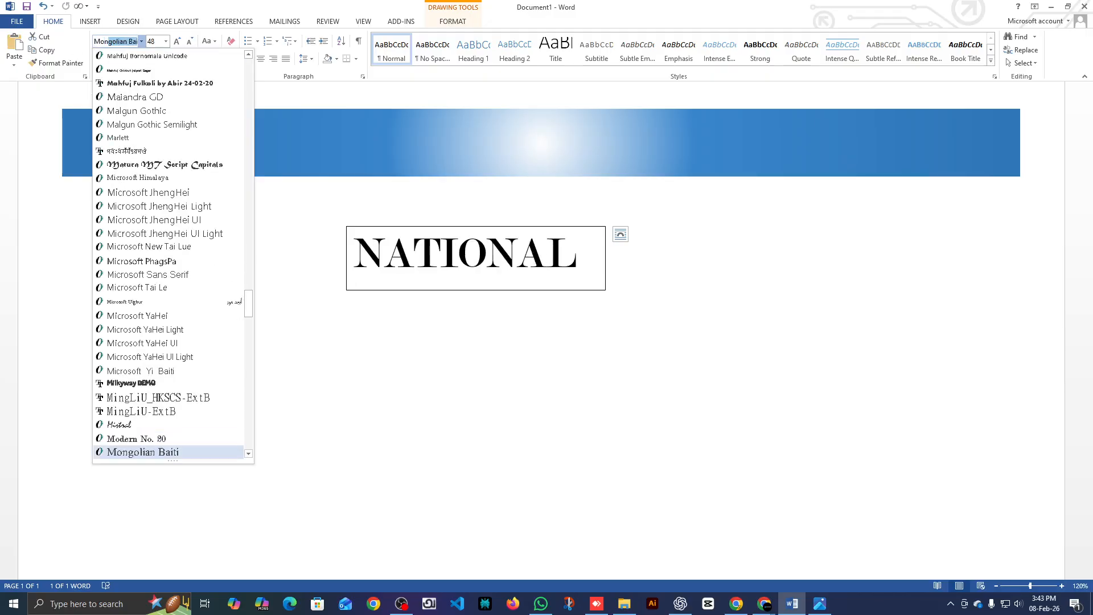
{"action": "left_click", "coordinate": [135, 45]}
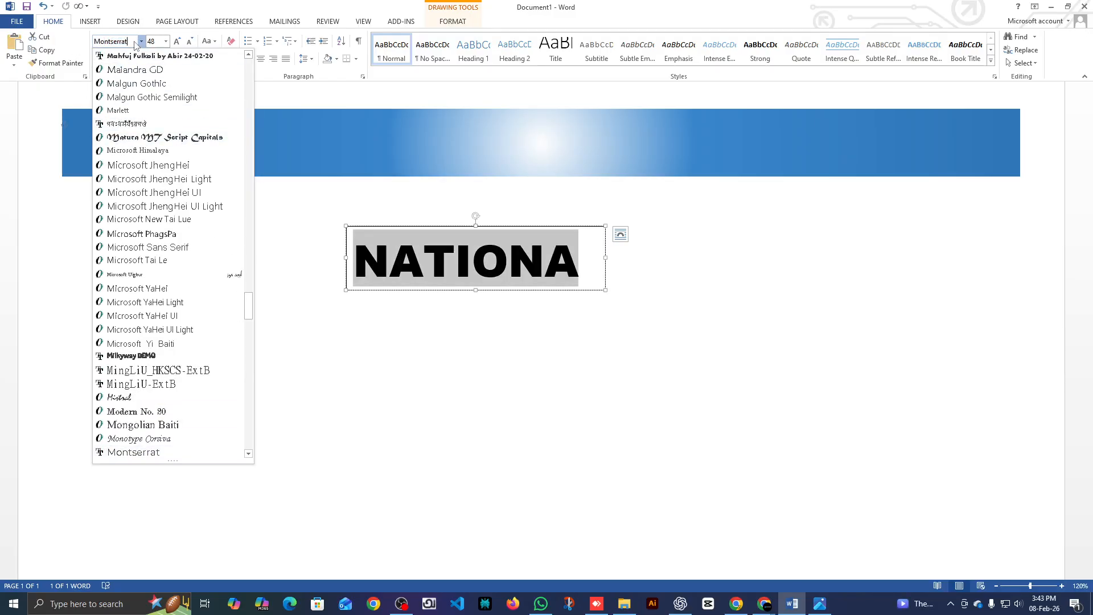
{"action": "key", "text": "Return"}
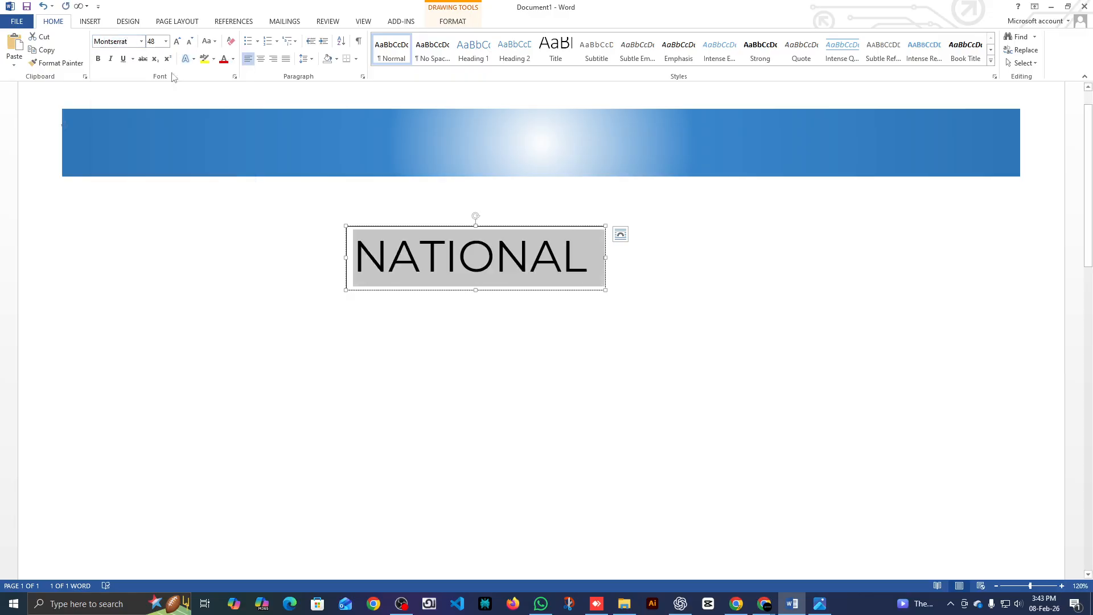
{"action": "left_click", "coordinate": [98, 59]}
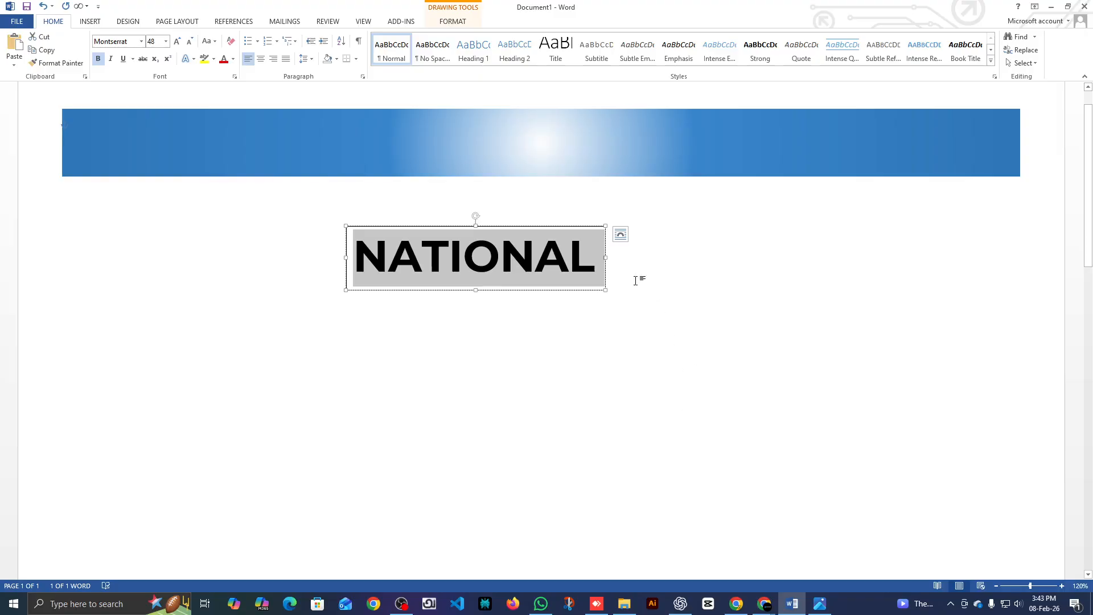
{"action": "left_click", "coordinate": [574, 264]}
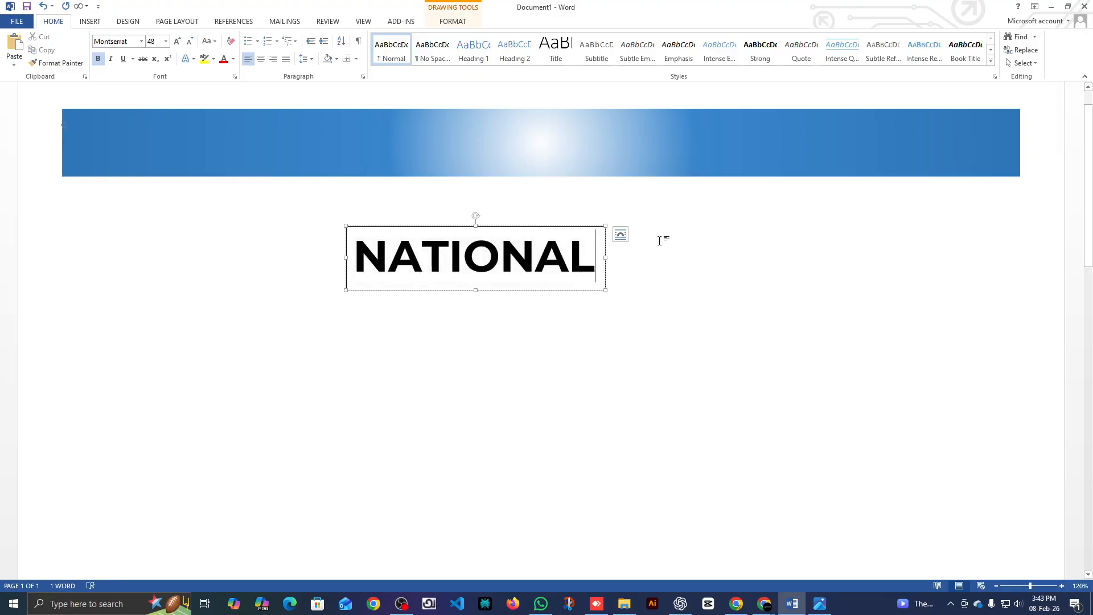
Step: Try placing the NATIONAL text box over the left end of the banner and compare it with the header in News.jpg
{"action": "left_click_drag", "start_coordinate": [555, 225], "coordinate": [298, 149]}
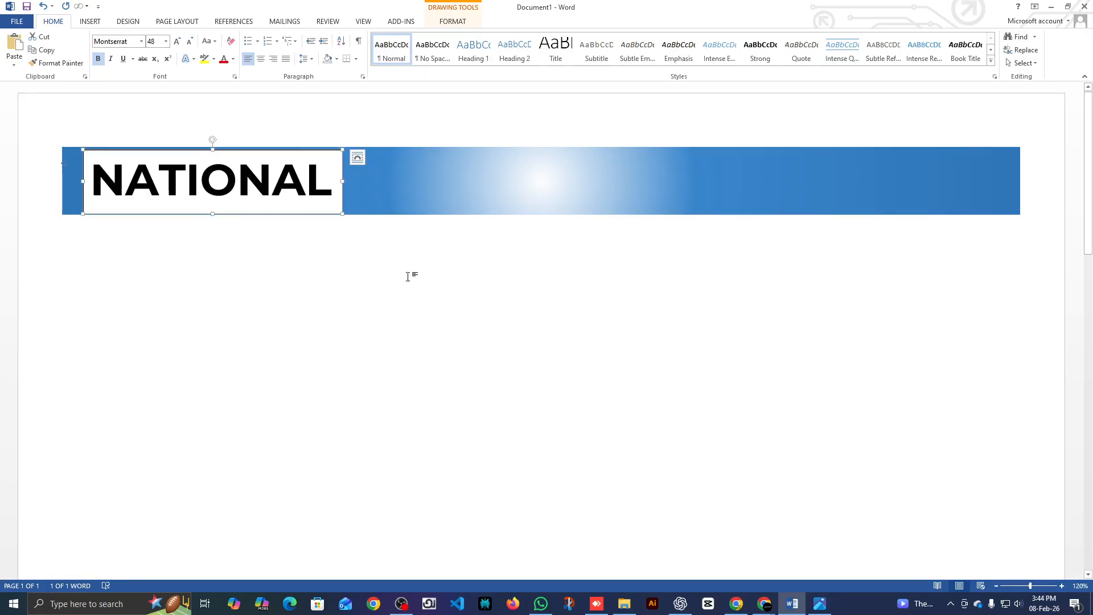
{"action": "left_click", "coordinate": [820, 602]}
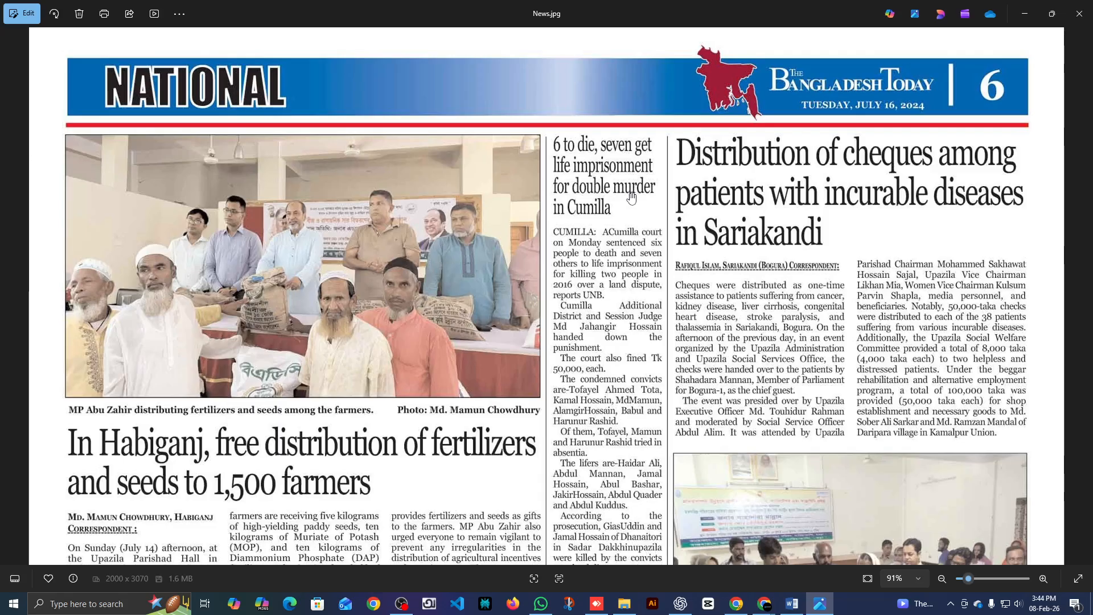
{"action": "left_click", "coordinate": [791, 604]}
Step: Move the NATIONAL text box off the banner into the blank area below it in the Word document
{"action": "left_click", "coordinate": [137, 275]}
{"action": "left_click", "coordinate": [187, 164]}
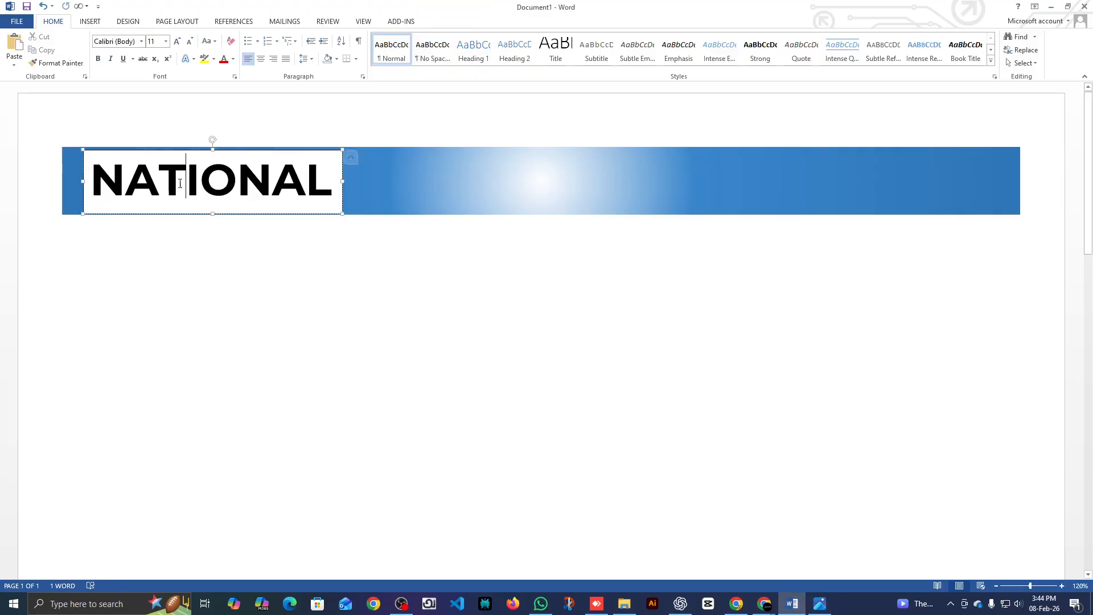
{"action": "left_click_drag", "start_coordinate": [252, 217], "coordinate": [414, 368]}
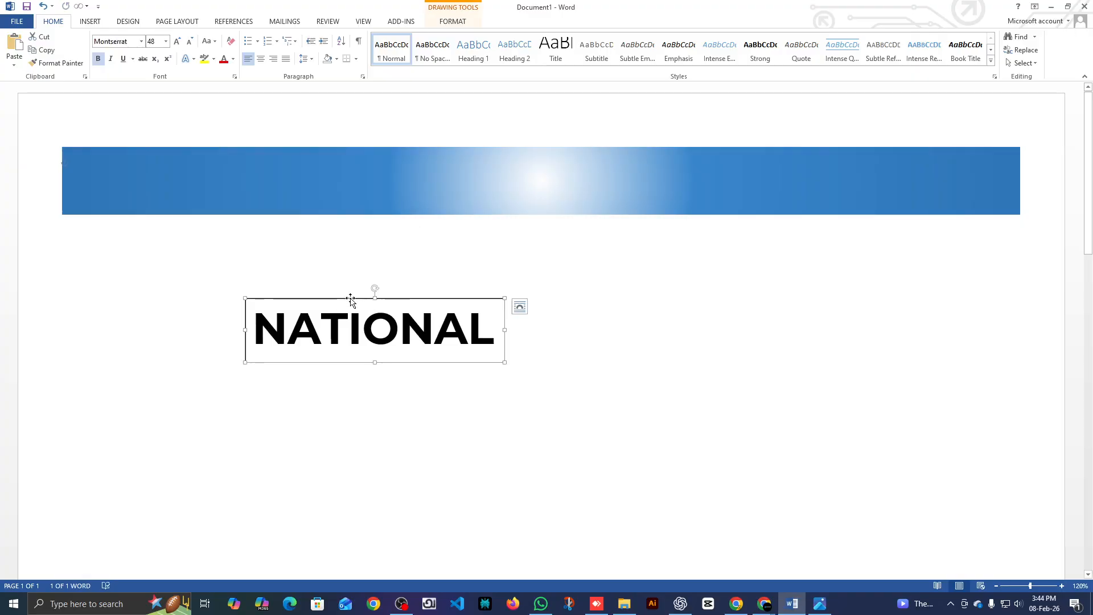
{"action": "left_click_drag", "start_coordinate": [350, 299], "coordinate": [440, 286]}
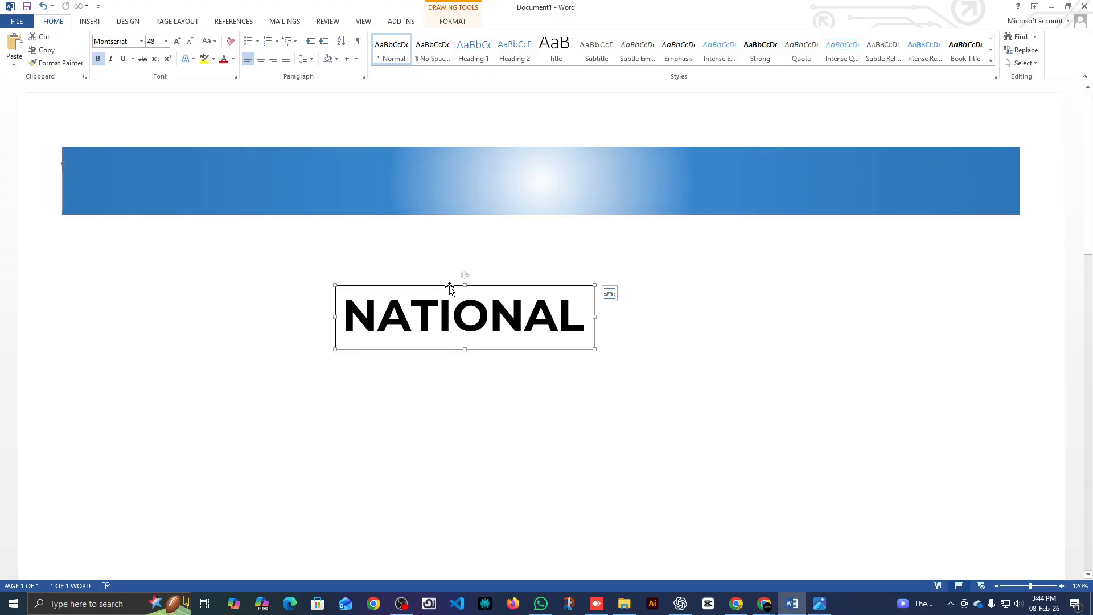
Step: Remove the fill from the NATIONAL text box and place the box over the blue banner
{"action": "double_click", "coordinate": [450, 288]}
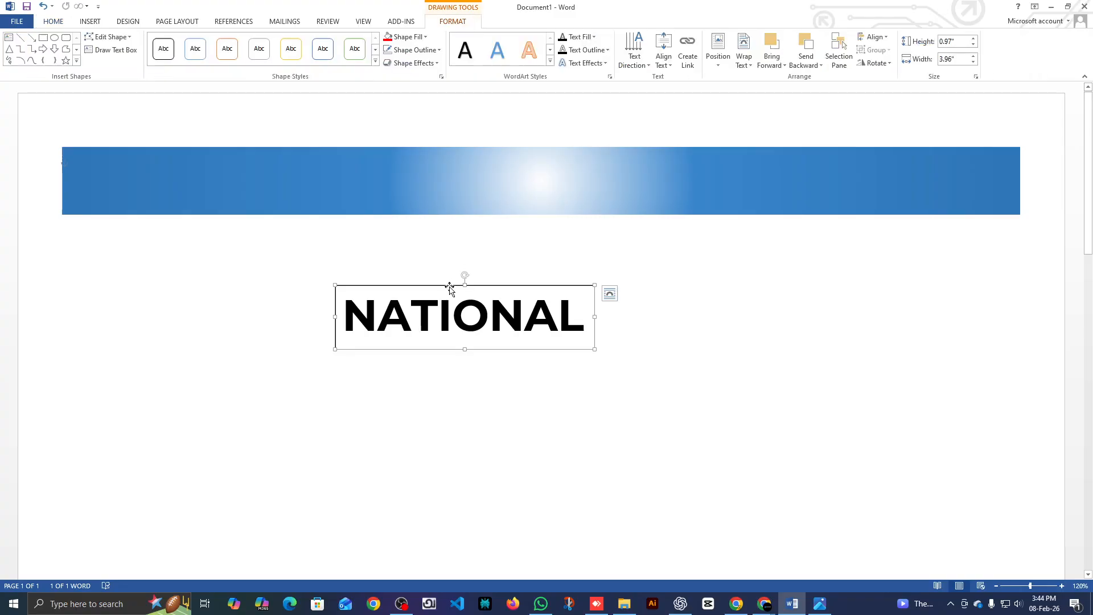
{"action": "left_click", "coordinate": [420, 39]}
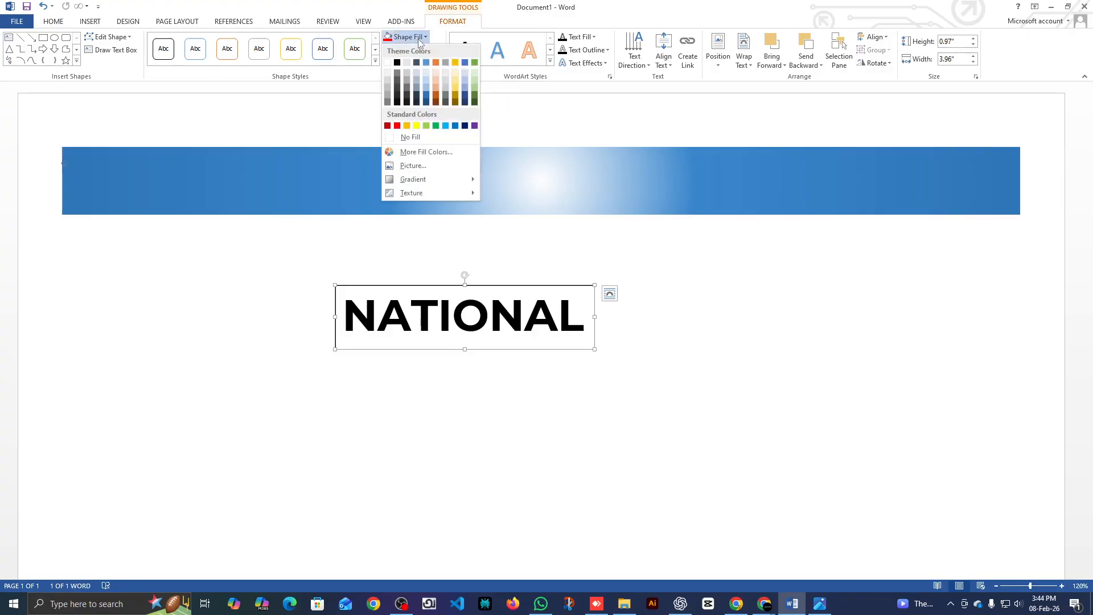
{"action": "left_click", "coordinate": [415, 139]}
{"action": "left_click_drag", "start_coordinate": [471, 285], "coordinate": [384, 158]}
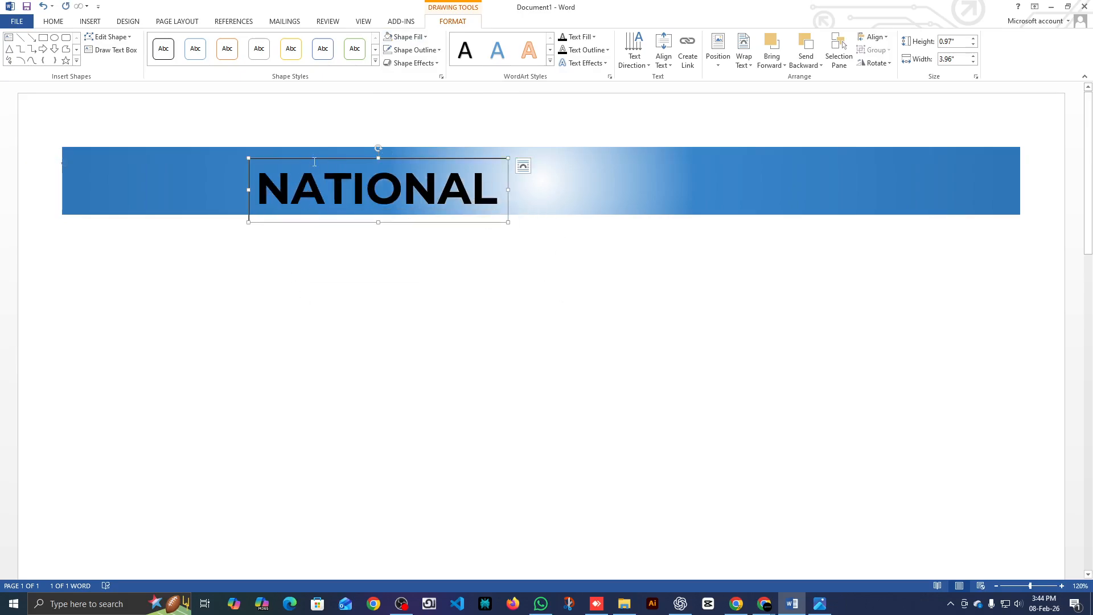
{"action": "left_click_drag", "start_coordinate": [314, 160], "coordinate": [248, 143]}
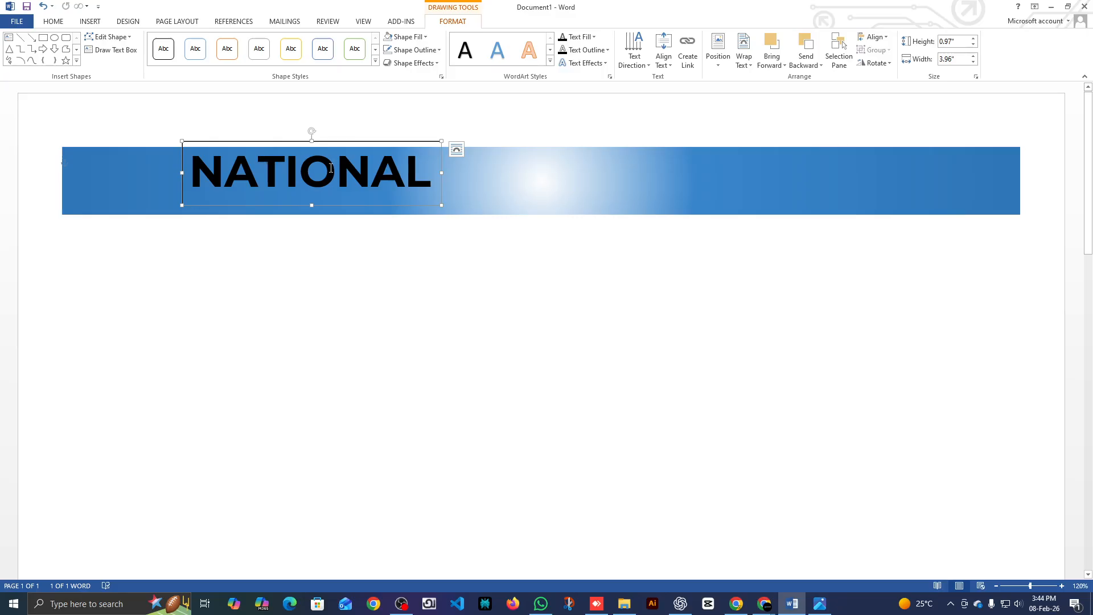
Step: Remove the NATIONAL text box's outline and move the box to the left end of the banner, within the banner's height
{"action": "left_click", "coordinate": [245, 224]}
{"action": "left_click", "coordinate": [381, 145]}
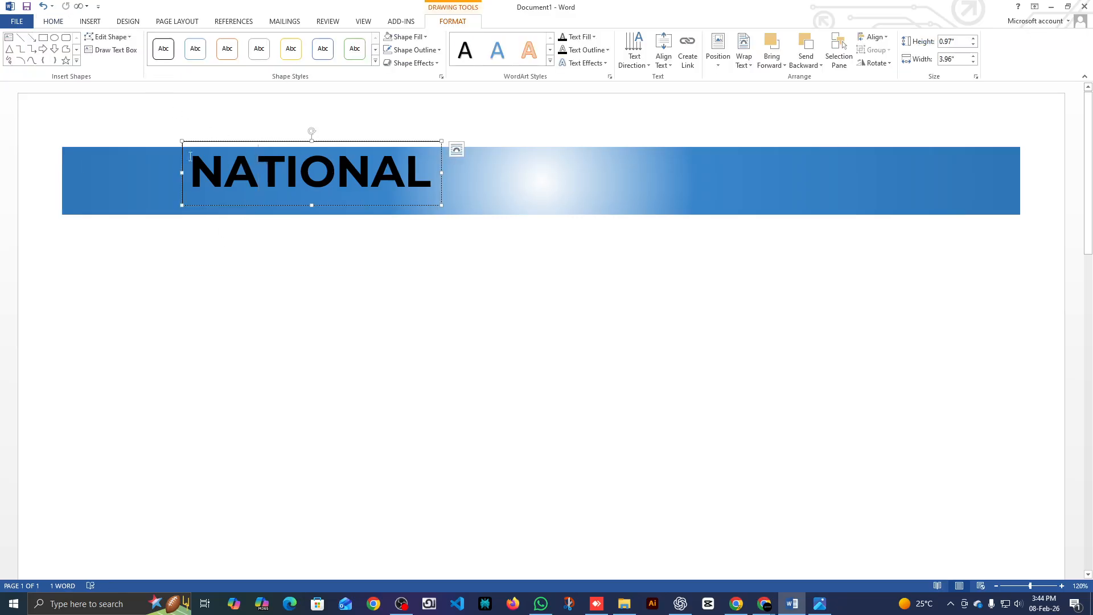
{"action": "left_click", "coordinate": [414, 51]}
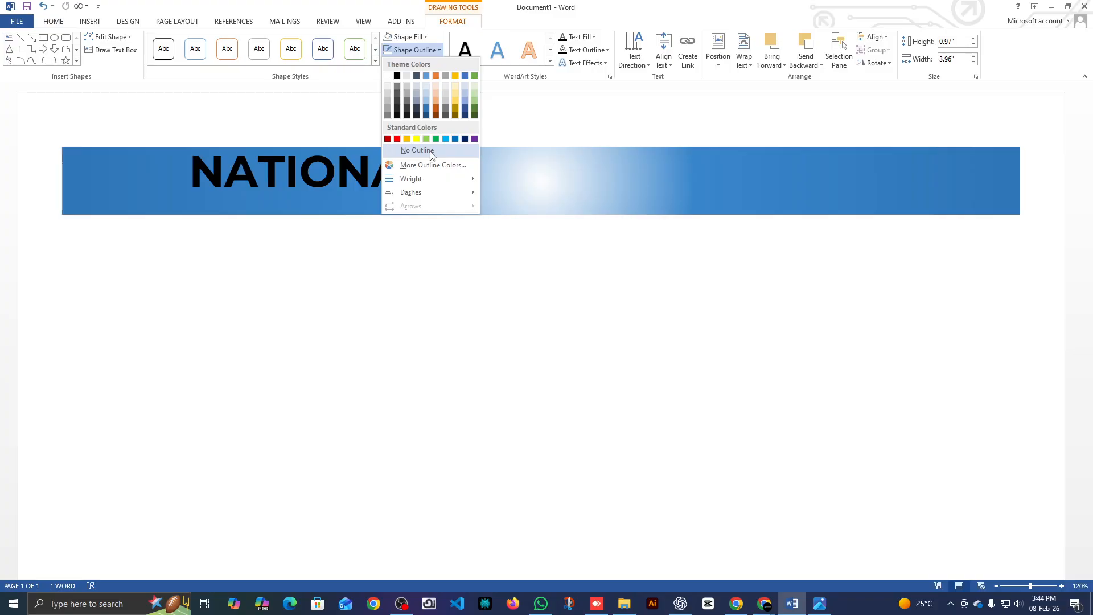
{"action": "left_click", "coordinate": [420, 251]}
{"action": "left_click", "coordinate": [420, 251]}
{"action": "left_click", "coordinate": [346, 183]}
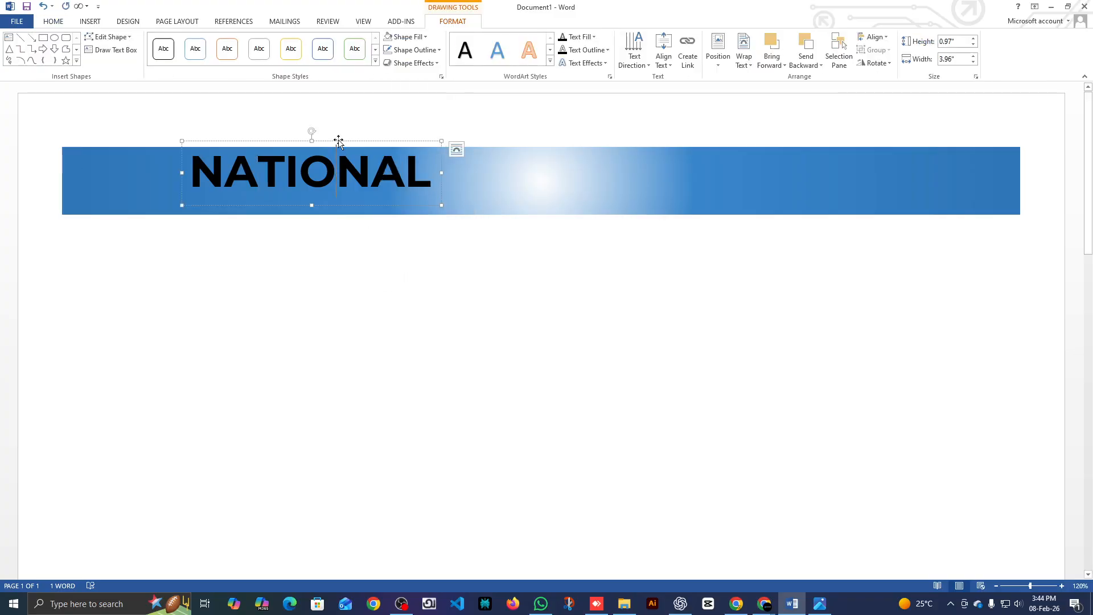
{"action": "left_click_drag", "start_coordinate": [333, 150], "coordinate": [242, 151]}
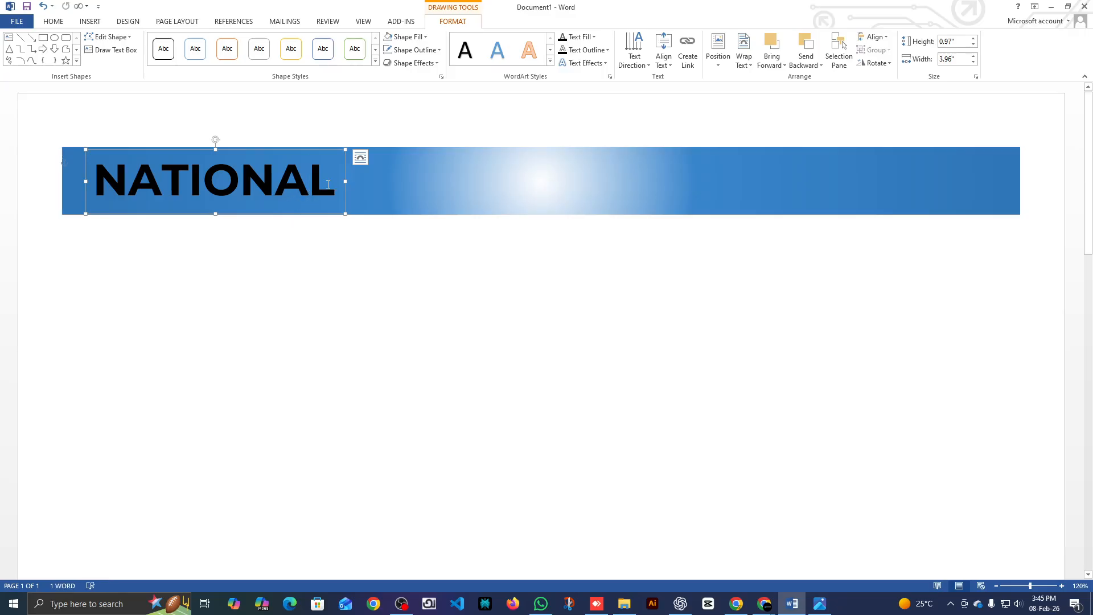
Step: Give the NATIONAL lettering a White, Background 1 text outline
{"action": "left_click_drag", "start_coordinate": [328, 184], "coordinate": [92, 184]}
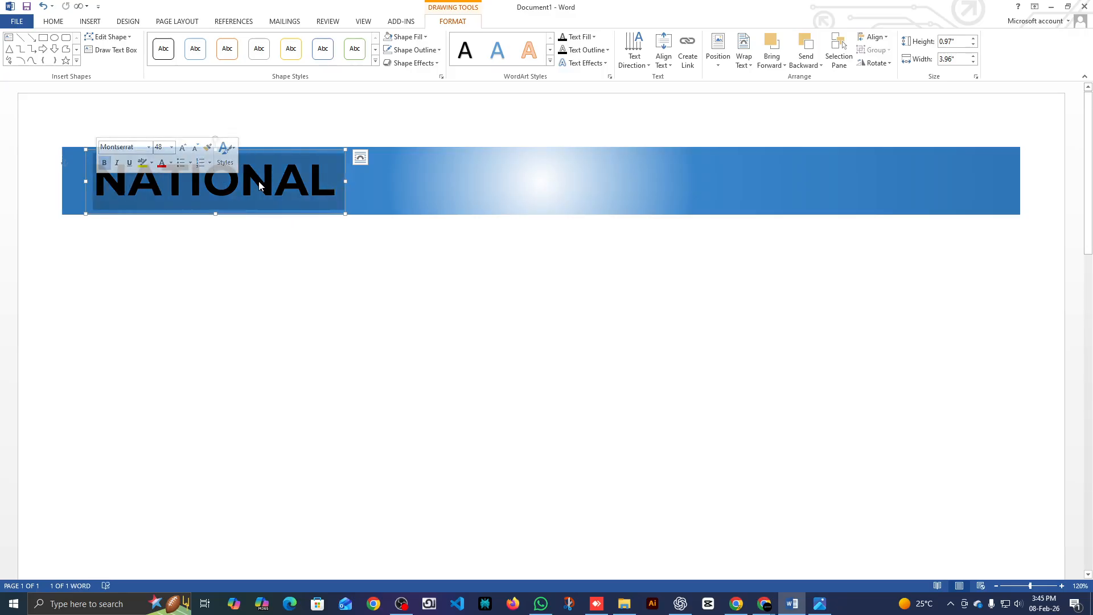
{"action": "left_click", "coordinate": [279, 183]}
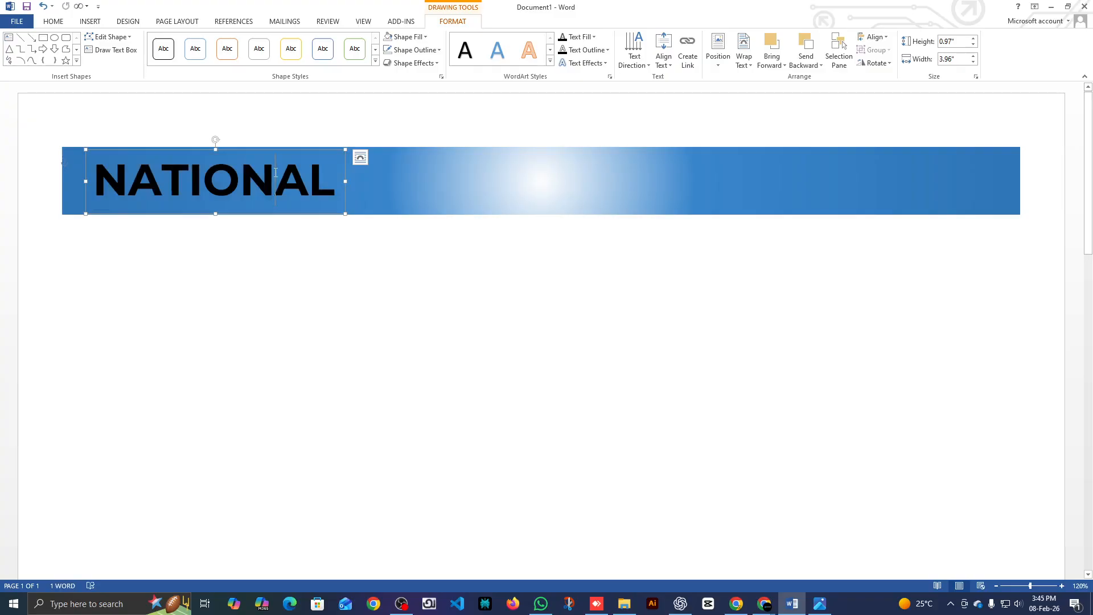
{"action": "left_click_drag", "start_coordinate": [326, 174], "coordinate": [95, 175]}
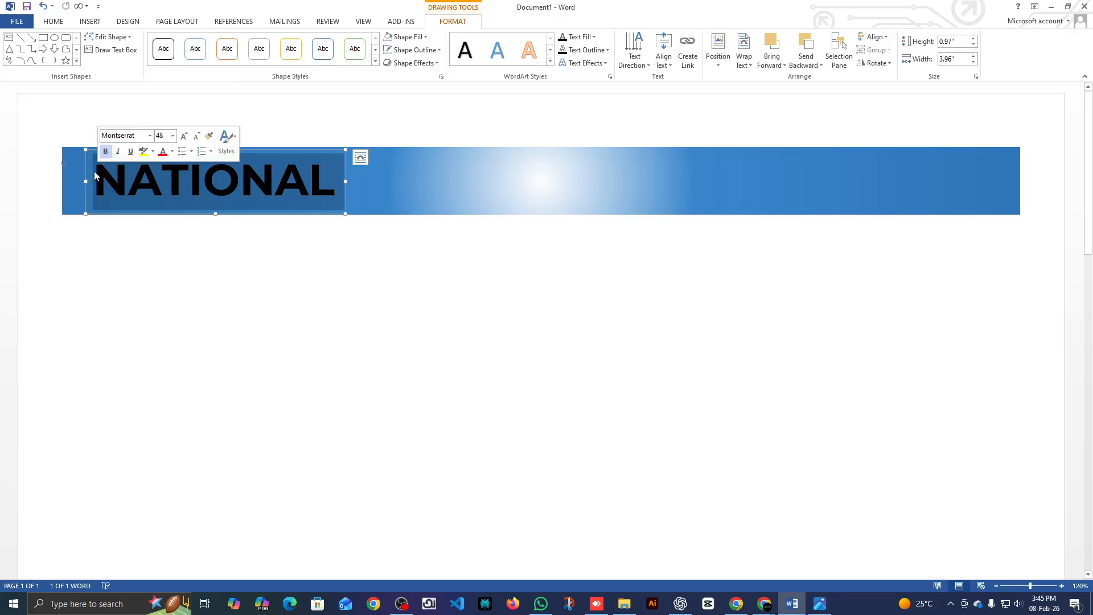
{"action": "left_click", "coordinate": [54, 23]}
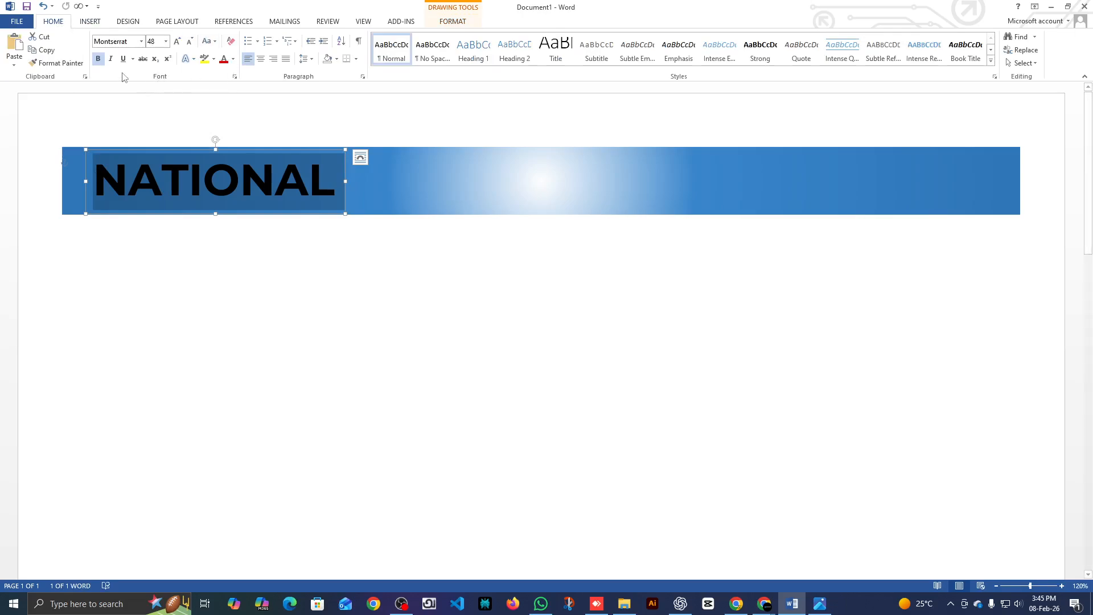
{"action": "left_click", "coordinate": [194, 59]}
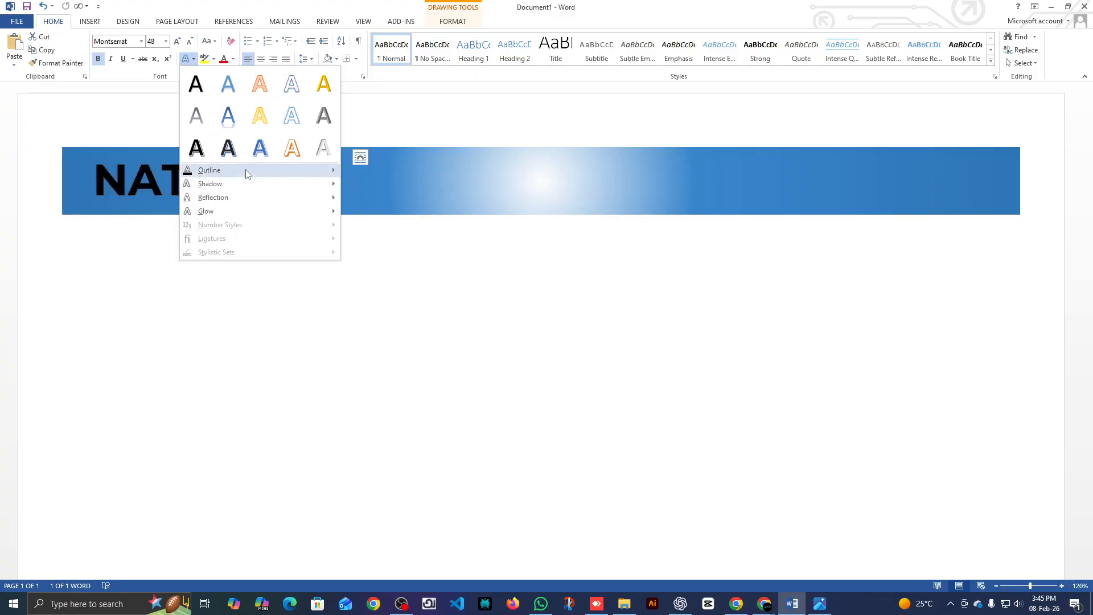
{"action": "mouse_move", "coordinate": [244, 171]}
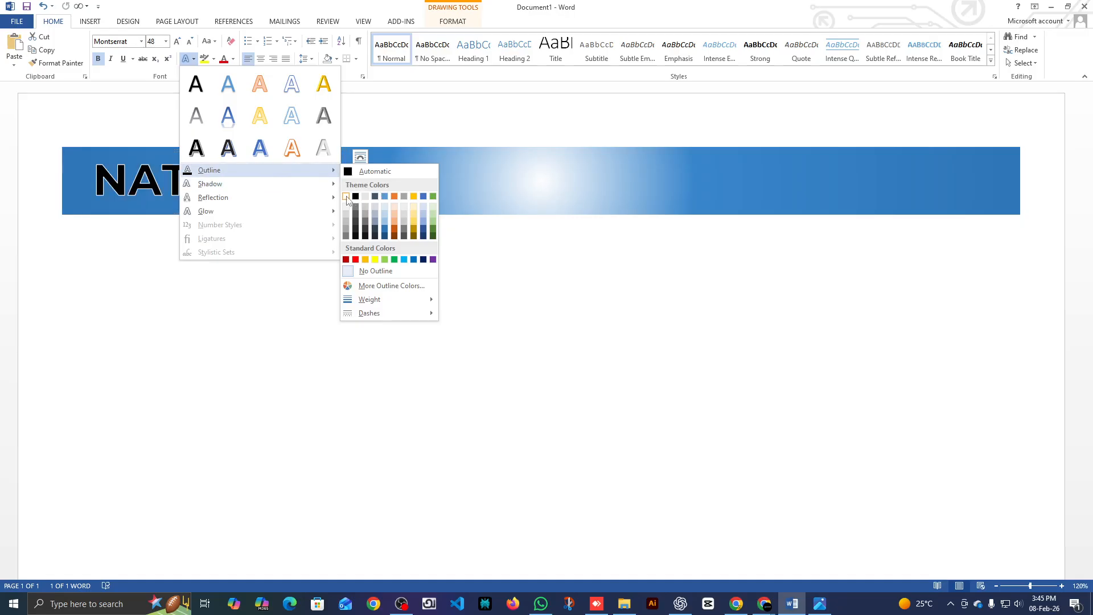
{"action": "left_click", "coordinate": [346, 196]}
{"action": "left_click", "coordinate": [253, 190]}
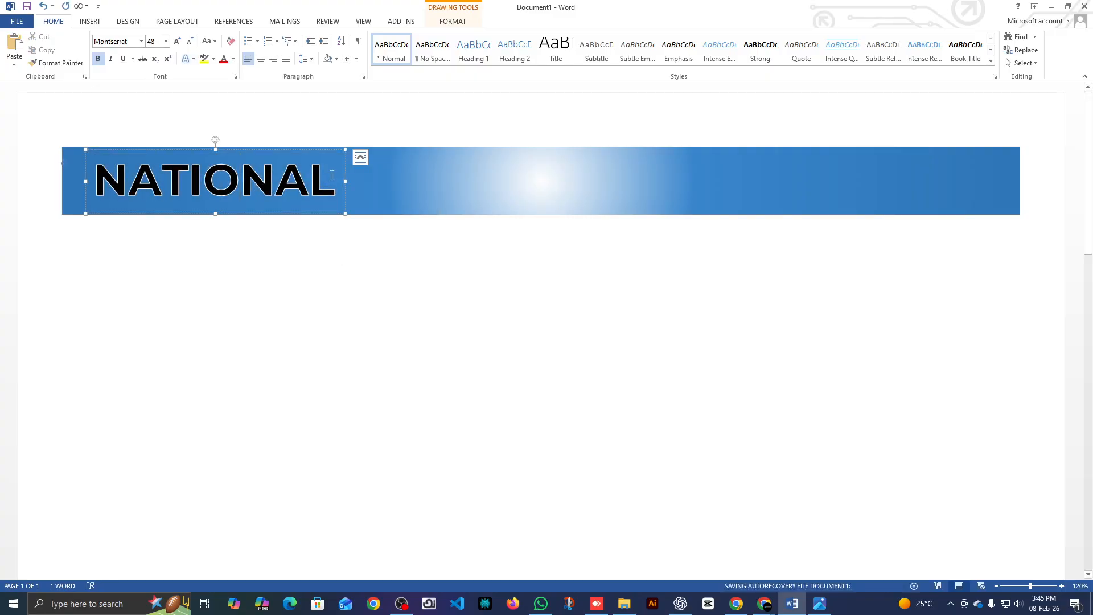
Step: Check the header lettering in News.jpg and set the white outline of the NATIONAL text in Word to 2¼ pt
{"action": "left_click", "coordinate": [821, 605]}
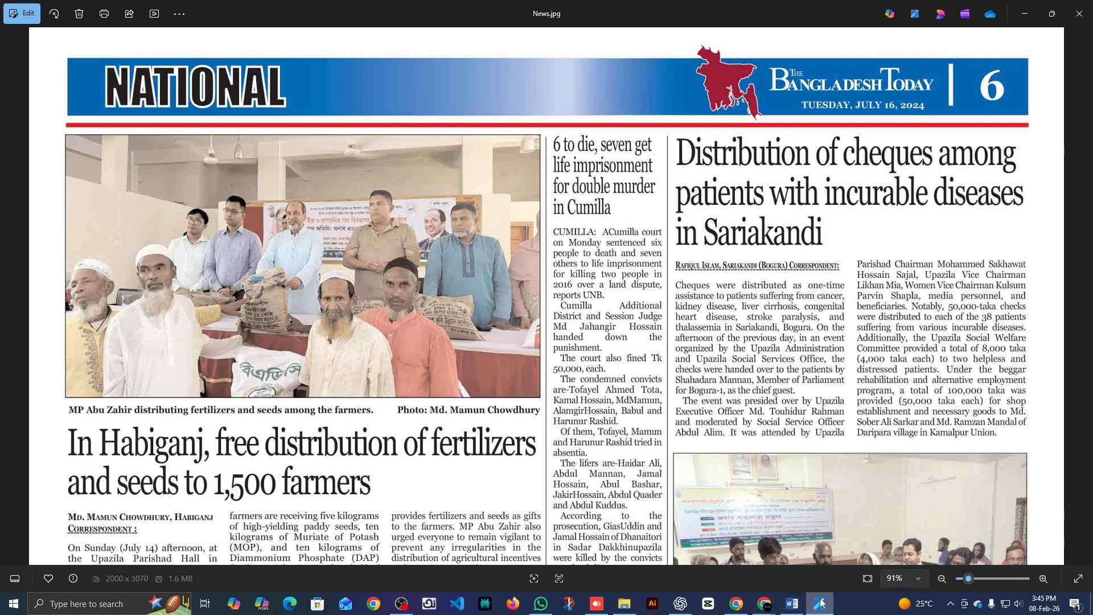
{"action": "left_click", "coordinate": [822, 604]}
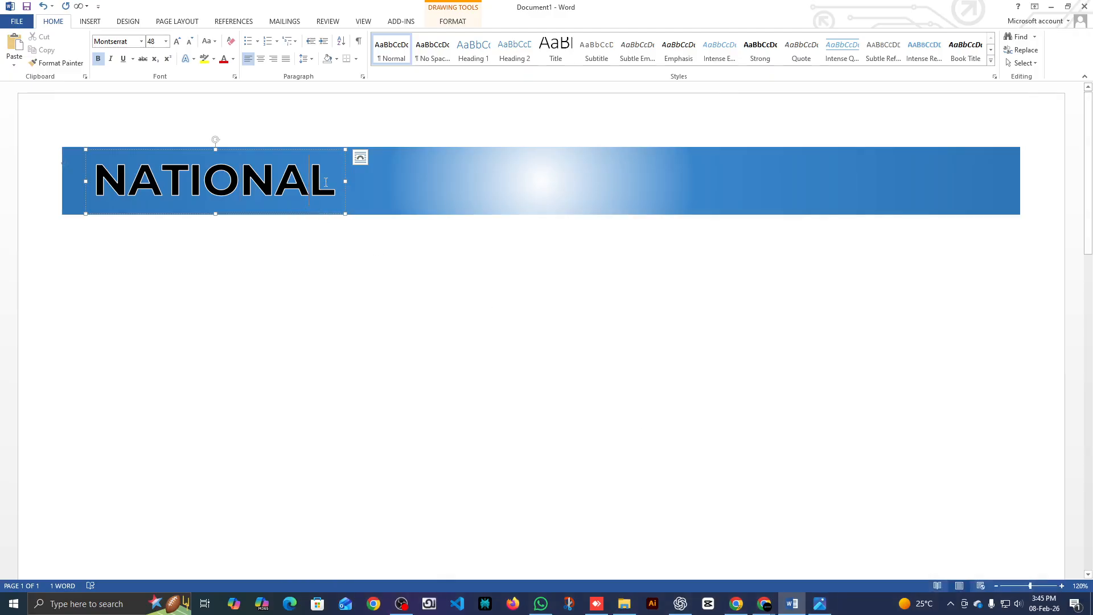
{"action": "left_click", "coordinate": [350, 180]}
{"action": "left_click_drag", "start_coordinate": [341, 180], "coordinate": [59, 177]}
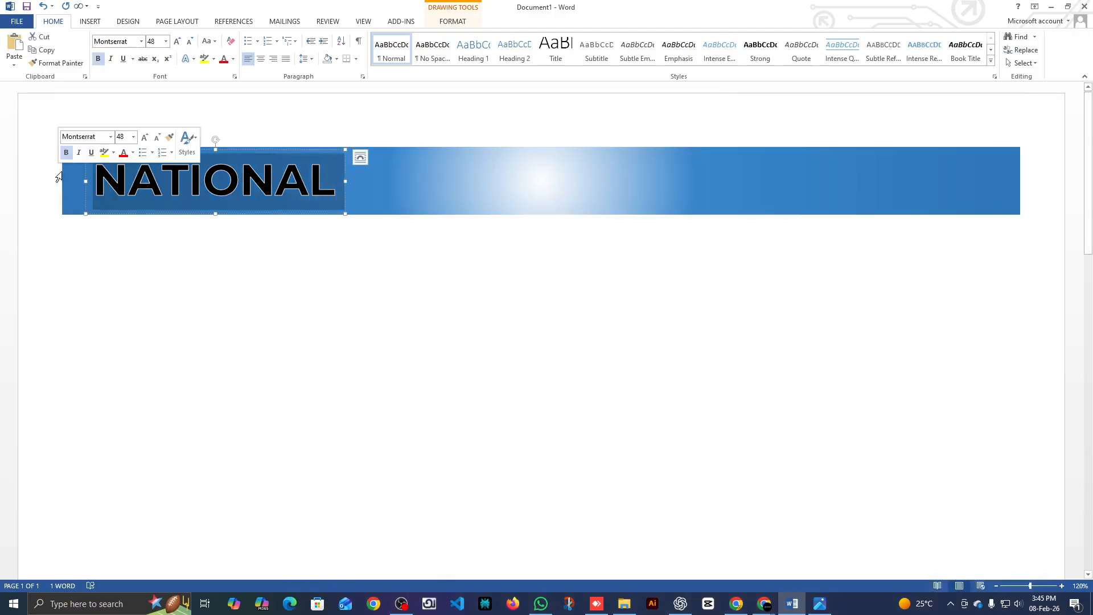
{"action": "left_click", "coordinate": [193, 59]}
{"action": "mouse_move", "coordinate": [209, 173]}
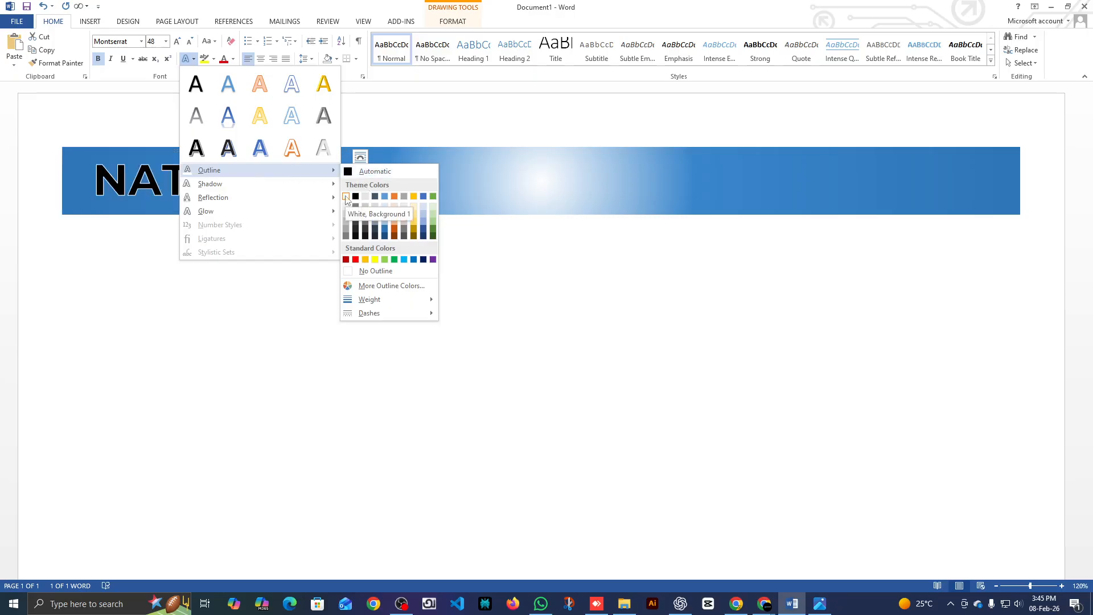
{"action": "mouse_move", "coordinate": [370, 301]}
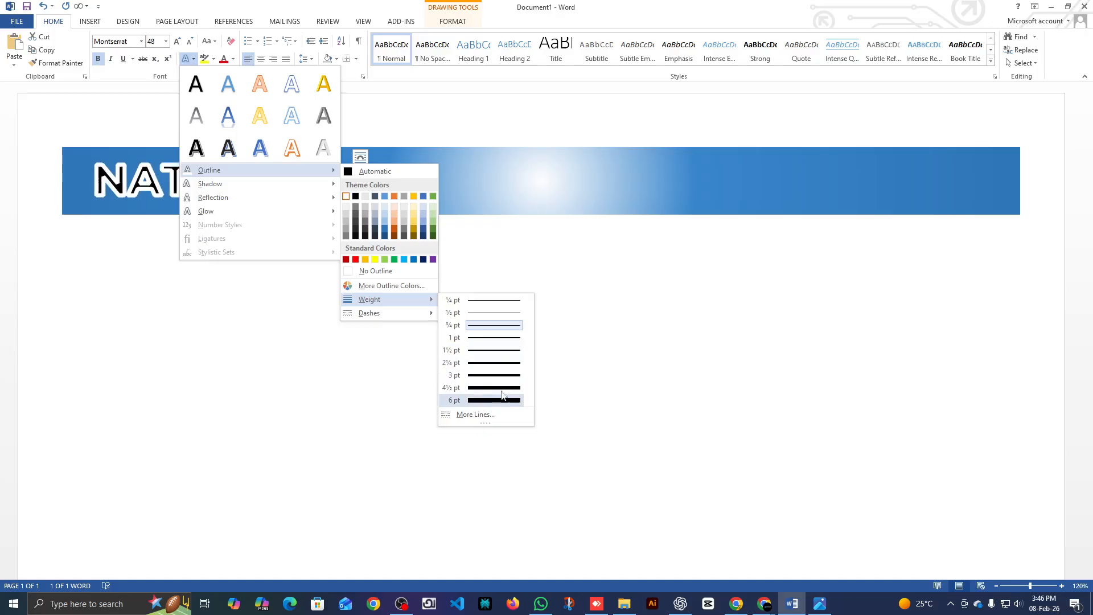
{"action": "left_click", "coordinate": [499, 362]}
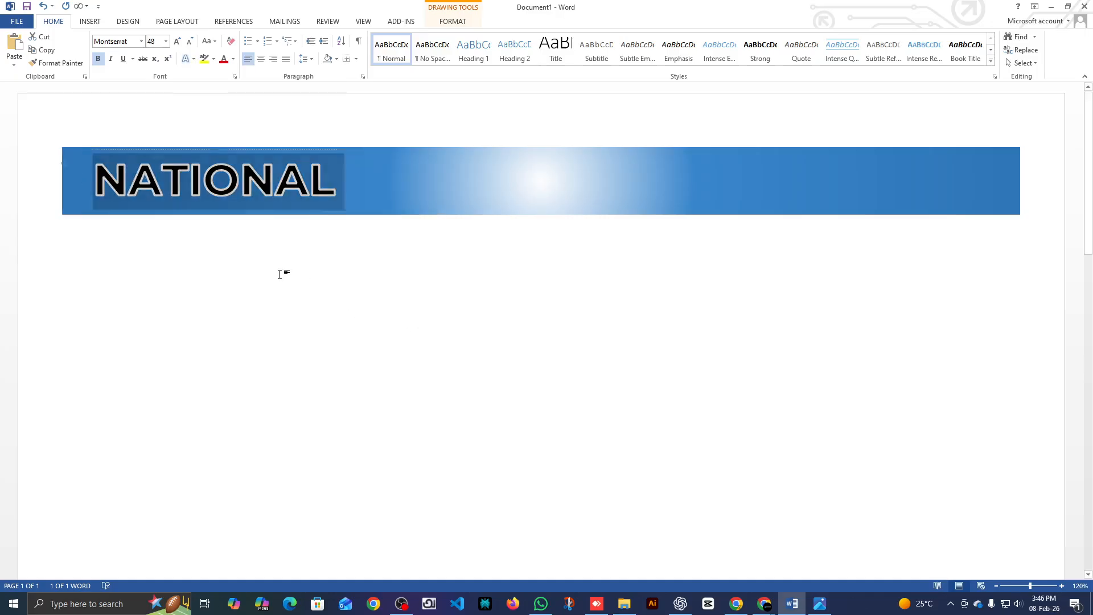
{"action": "left_click", "coordinate": [311, 273]}
{"action": "left_click", "coordinate": [298, 190]}
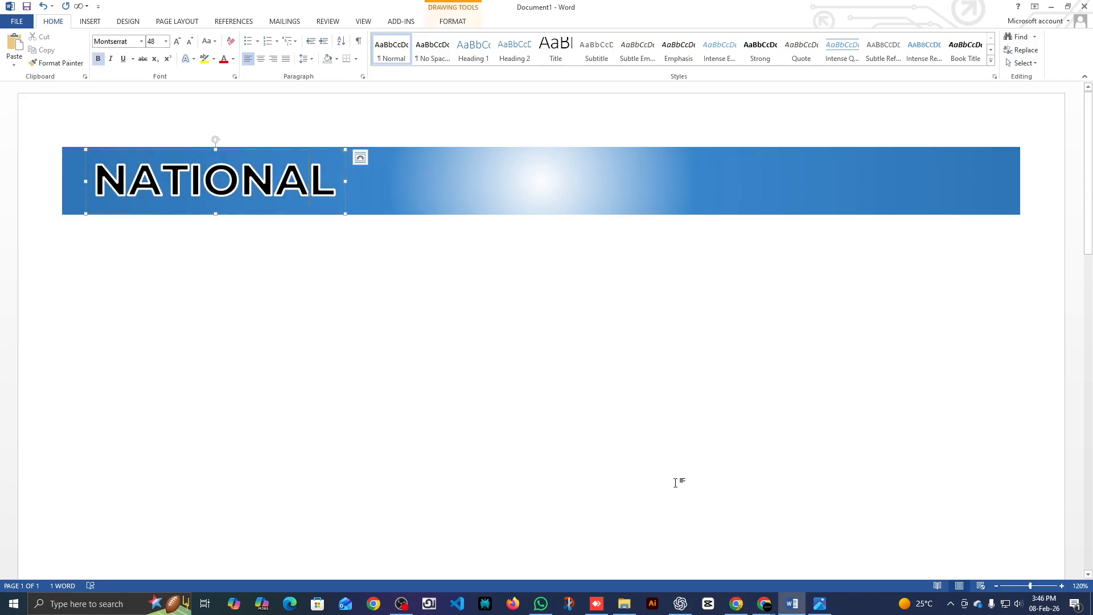
Step: Compare with News.jpg, change NATIONAL's font to Bahnschrift Condensed in Word, and narrow its text box to suit the shorter word
{"action": "left_click", "coordinate": [820, 603]}
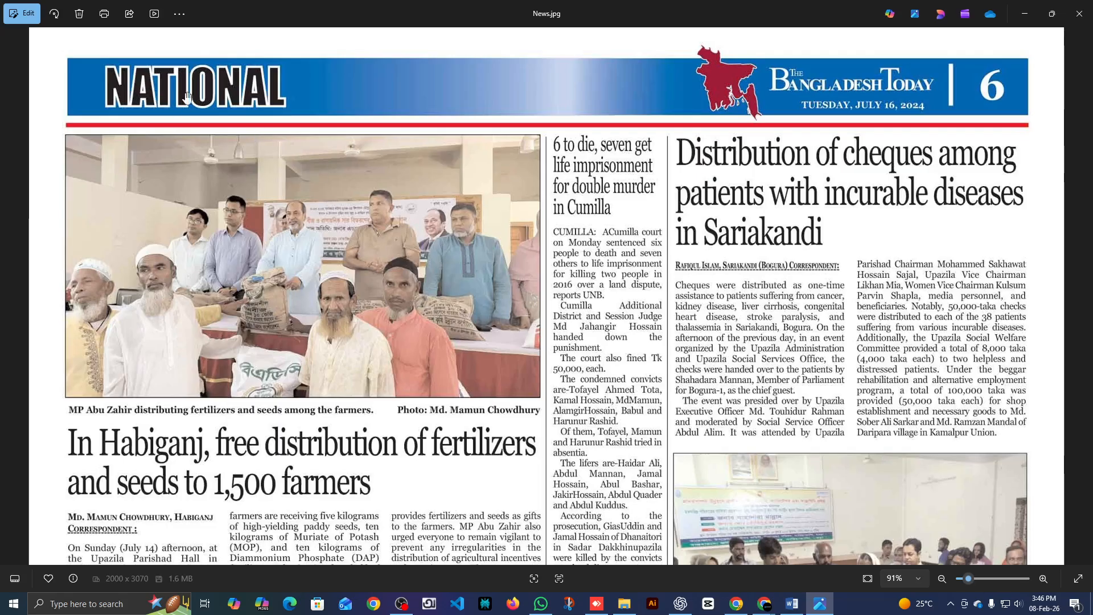
{"action": "left_click", "coordinate": [792, 603]}
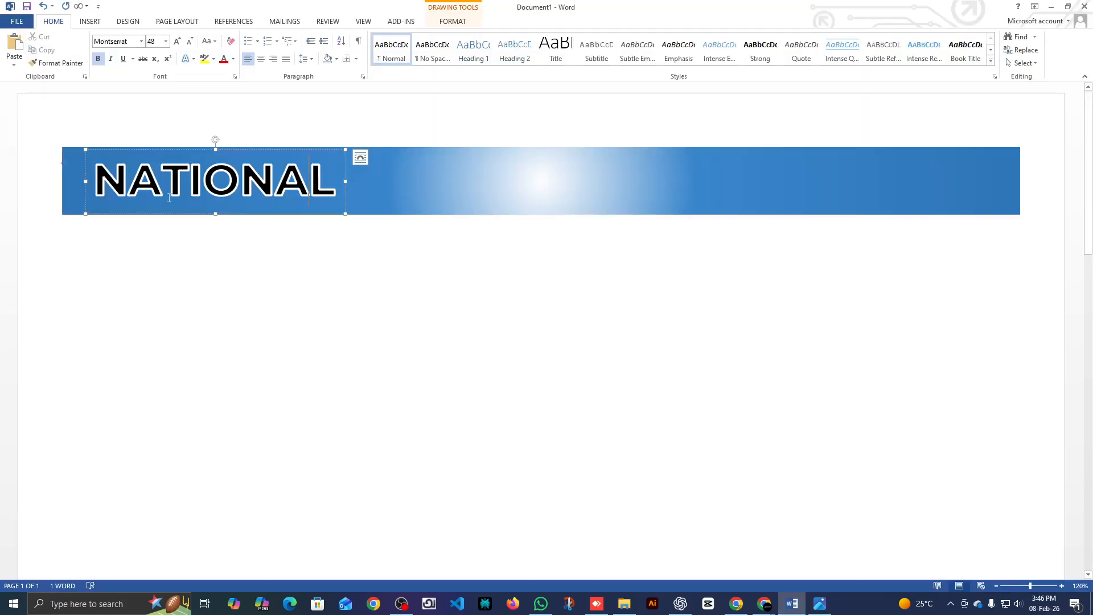
{"action": "left_click_drag", "start_coordinate": [340, 178], "coordinate": [91, 181]}
{"action": "left_click", "coordinate": [141, 41]}
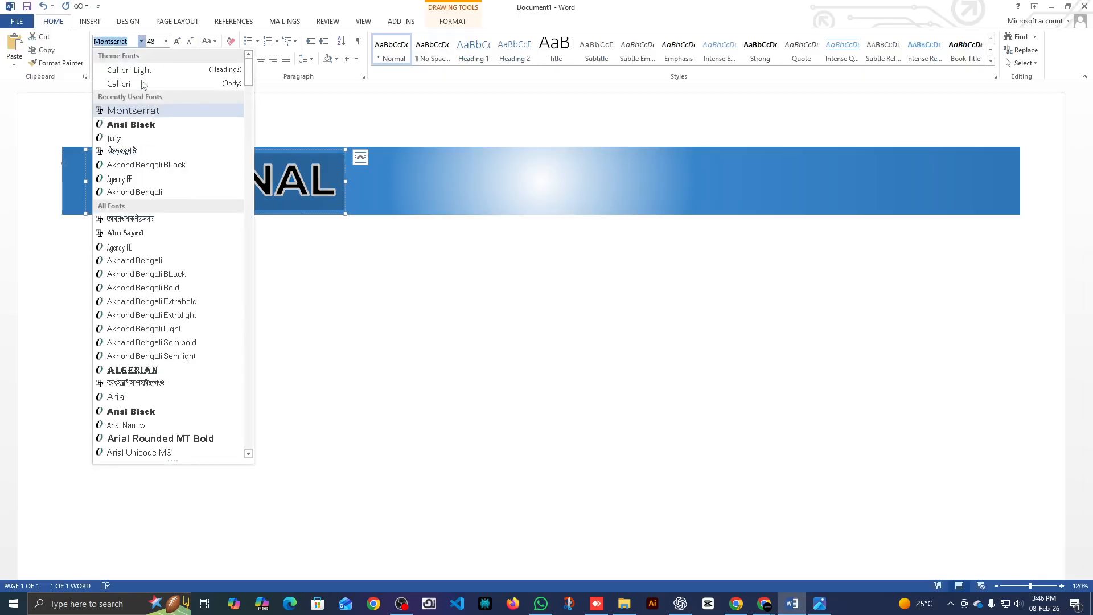
{"action": "scroll", "coordinate": [156, 387], "scroll_direction": "down", "scroll_amount": 2}
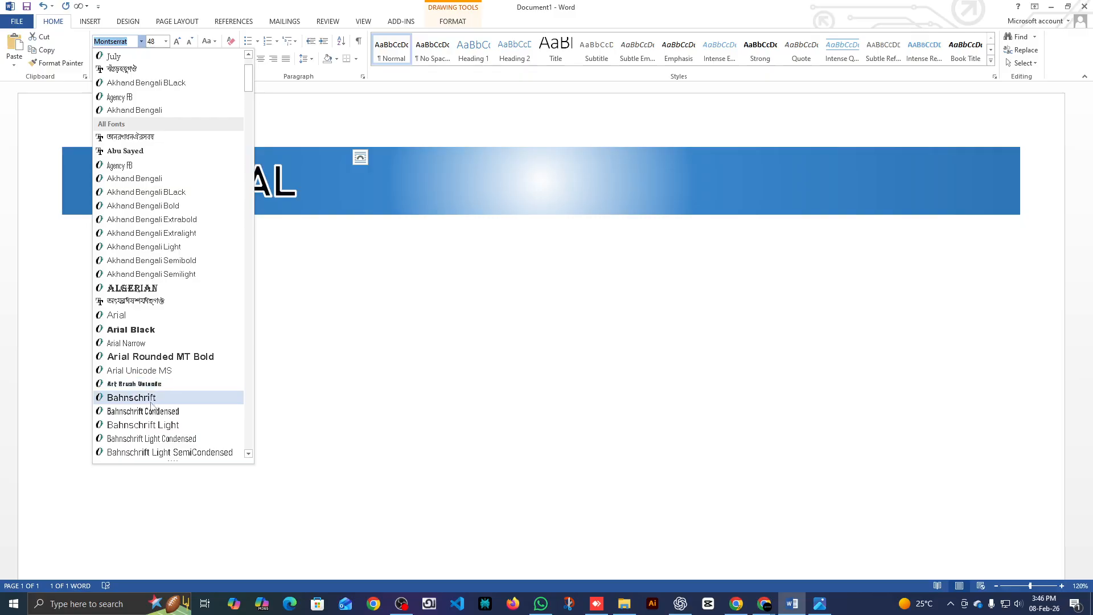
{"action": "left_click", "coordinate": [153, 410]}
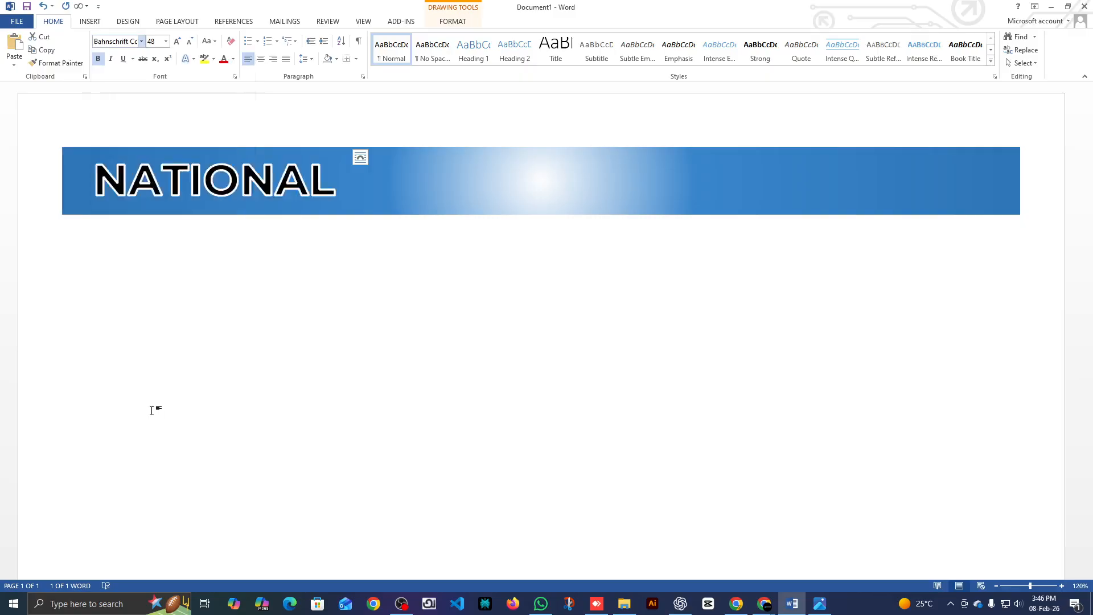
{"action": "left_click", "coordinate": [172, 194]}
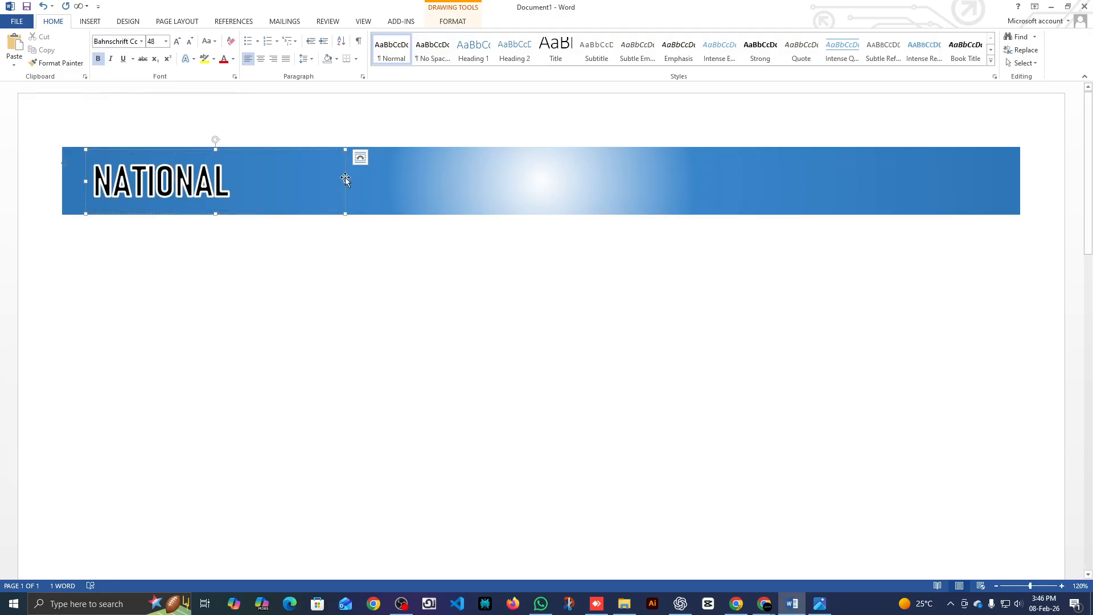
{"action": "left_click_drag", "start_coordinate": [346, 181], "coordinate": [278, 181]}
Step: Enlarge NATIONAL to 72 pt and move its text box below the banner, making the box taller and slightly narrower
{"action": "double_click", "coordinate": [162, 182]}
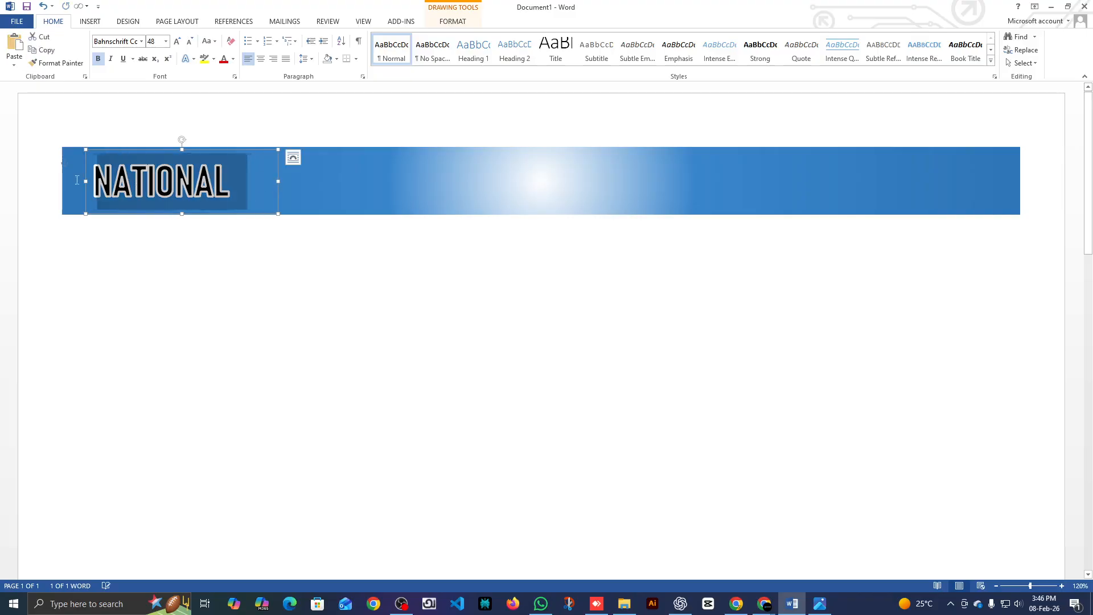
{"action": "left_click", "coordinate": [178, 41]}
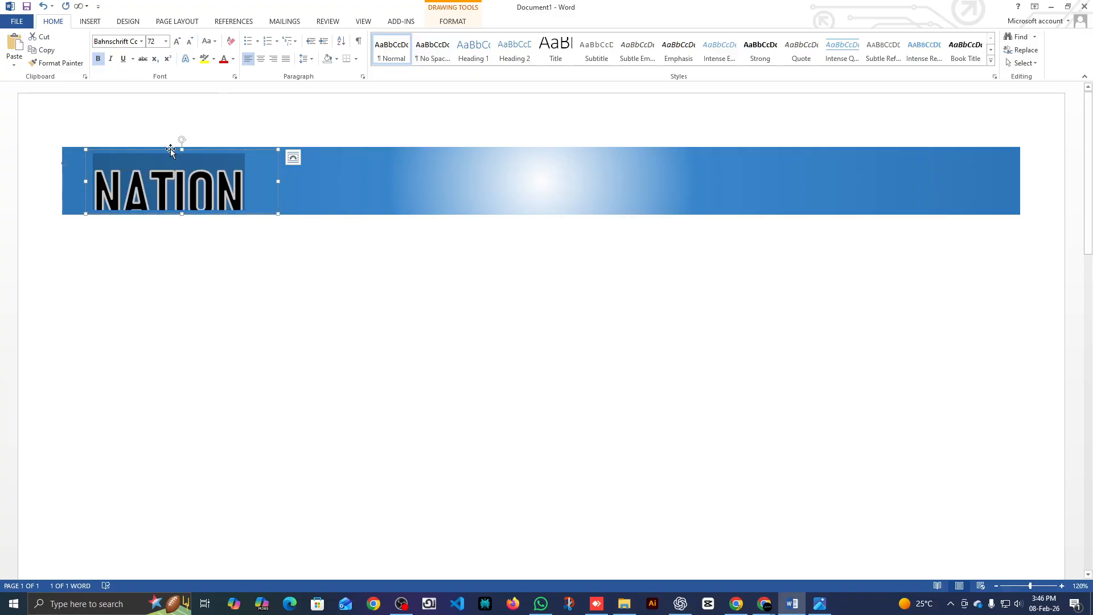
{"action": "left_click_drag", "start_coordinate": [171, 149], "coordinate": [262, 362]}
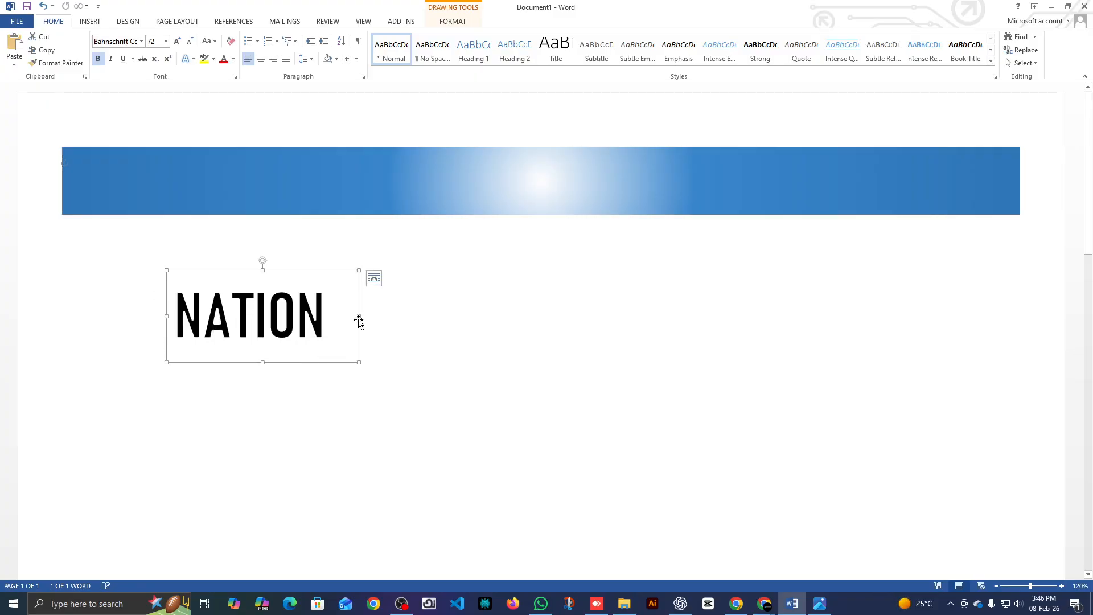
{"action": "left_click_drag", "start_coordinate": [358, 317], "coordinate": [349, 315]}
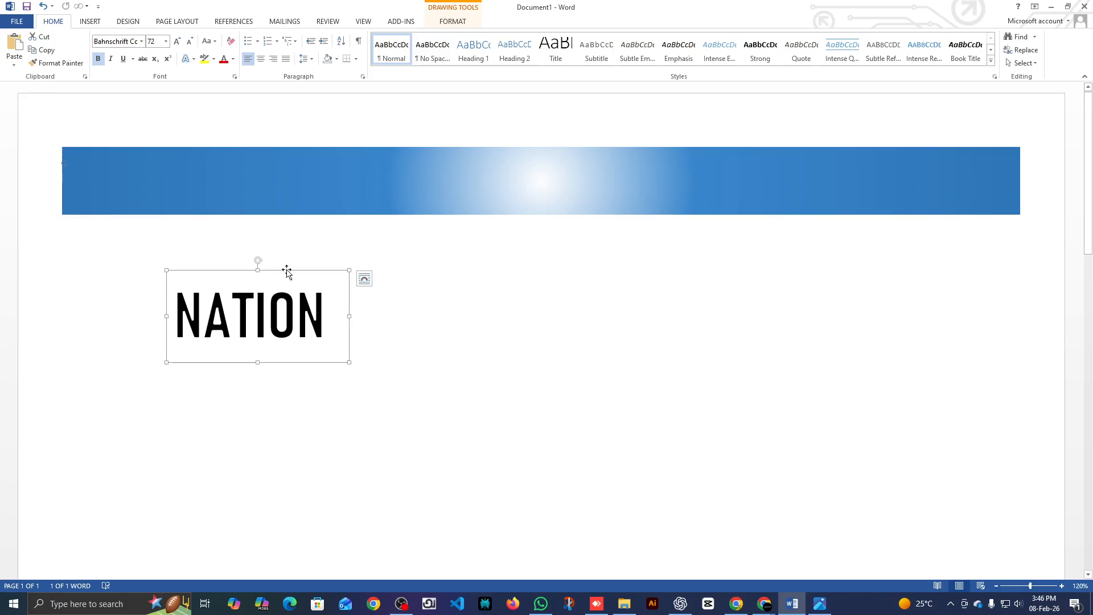
Step: Place the enlarged heading text box back over the left end of the banner, vertically centred on it, and deselect it
{"action": "left_click_drag", "start_coordinate": [287, 272], "coordinate": [205, 136]}
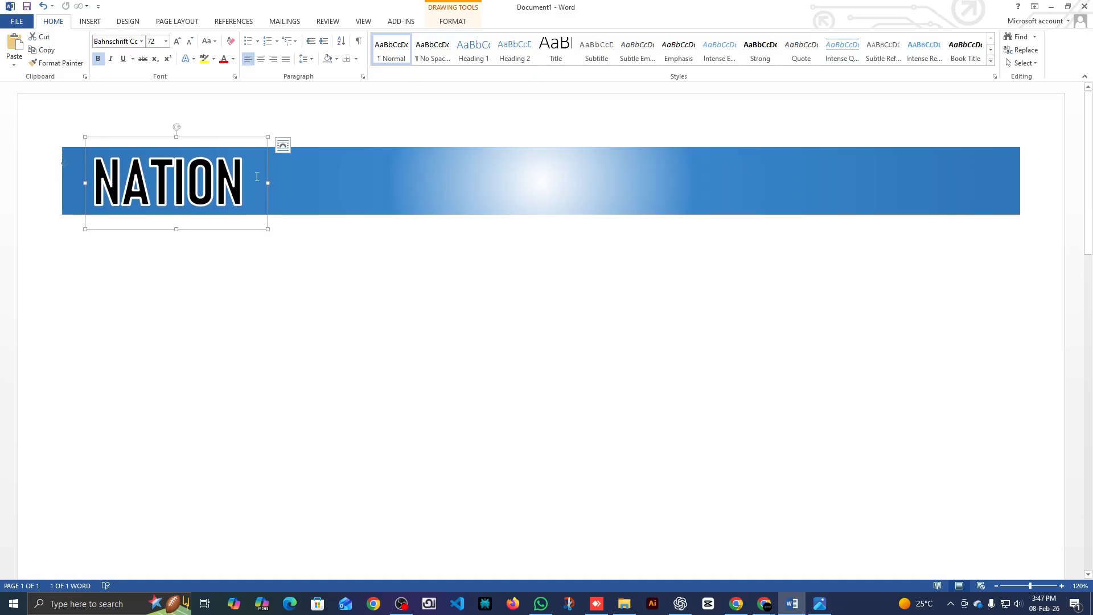
{"action": "left_click", "coordinate": [469, 308]}
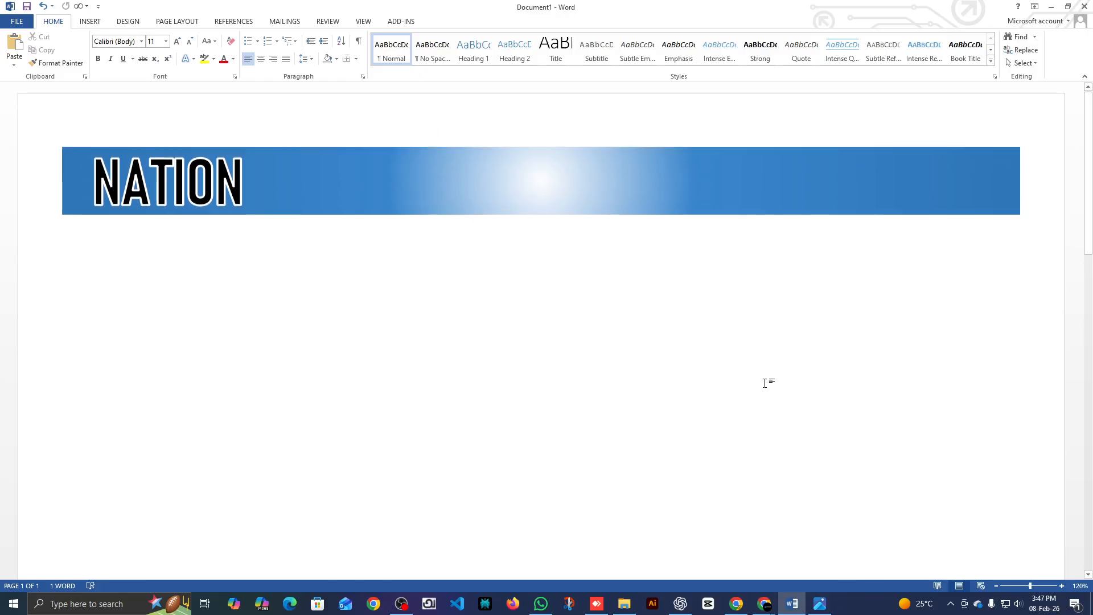
{"action": "scroll", "coordinate": [765, 383], "scroll_direction": "down", "scroll_amount": 3}
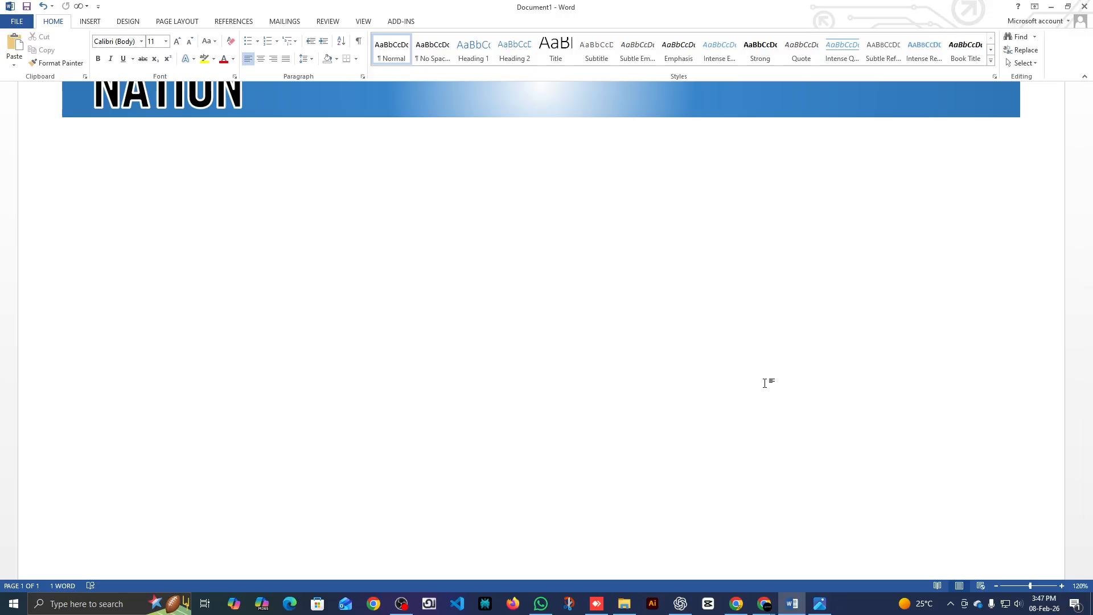
{"action": "scroll", "coordinate": [765, 383], "scroll_direction": "up", "scroll_amount": 1}
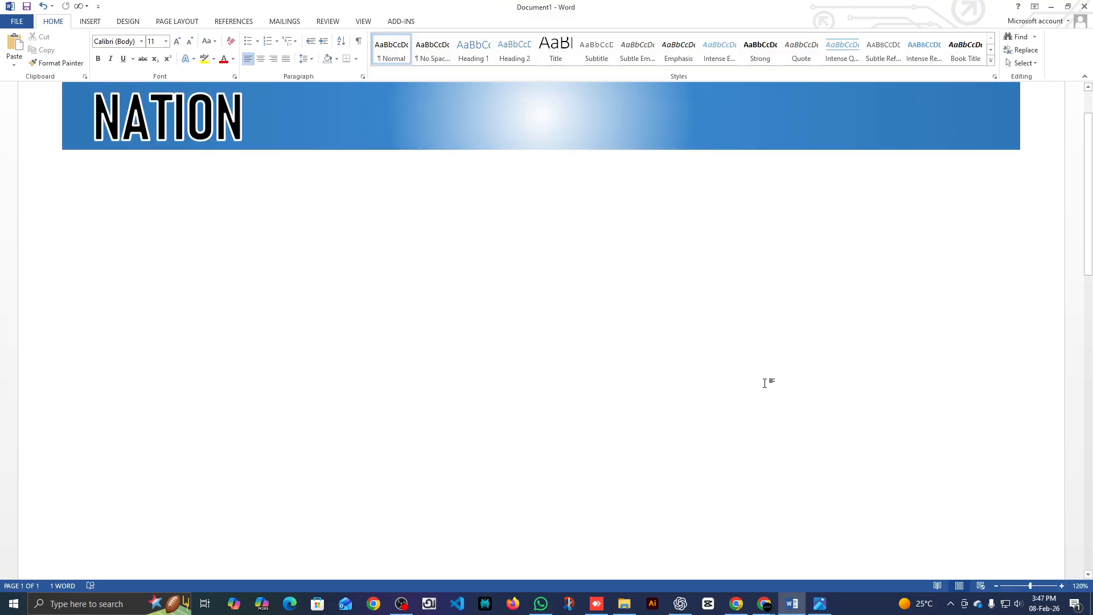
{"action": "scroll", "coordinate": [649, 285], "scroll_direction": "down", "scroll_amount": 2}
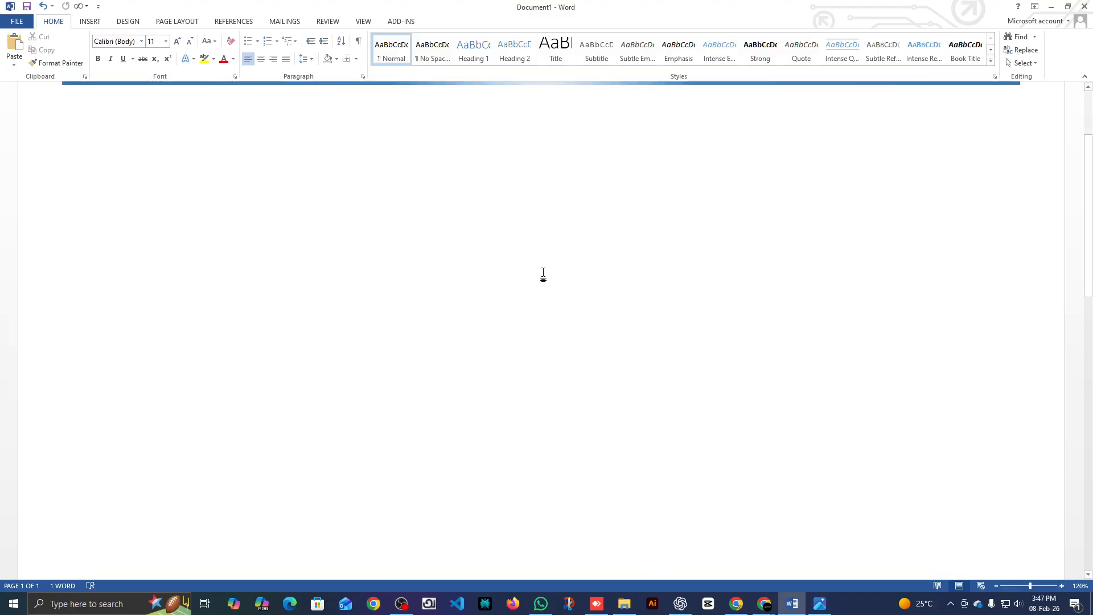
{"action": "scroll", "coordinate": [558, 272], "scroll_direction": "up", "scroll_amount": 3}
{"action": "scroll", "coordinate": [576, 273], "scroll_direction": "up", "scroll_amount": 2}
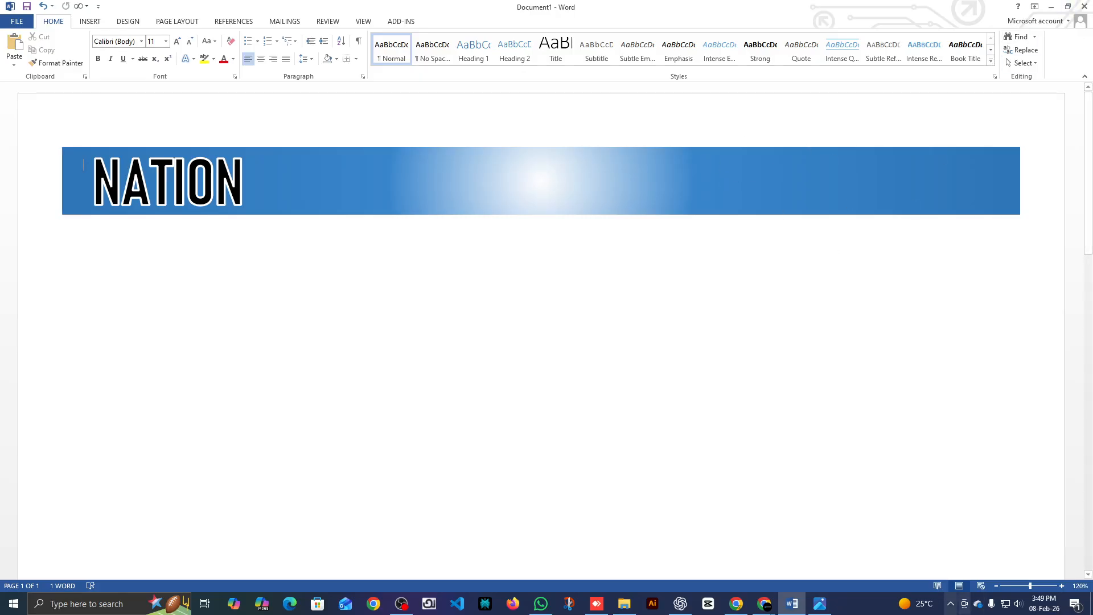
Step: Check the map emblem in News.jpg and insert Screenshot_2026-02-08_152102-removebg-preview (1) from the Downloads folder into the Word document
{"action": "left_click", "coordinate": [820, 604]}
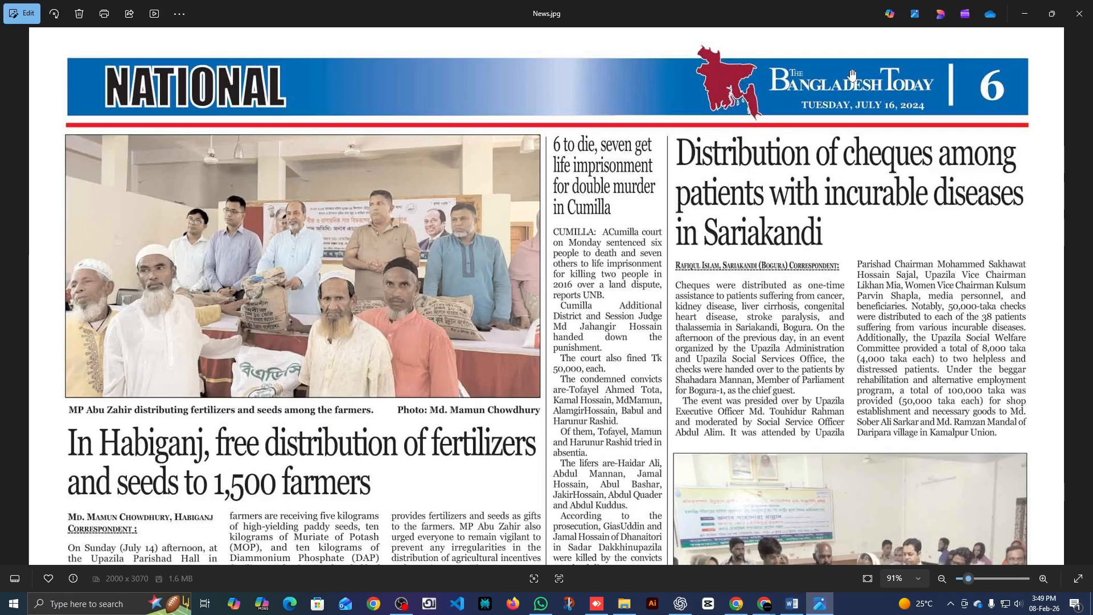
{"action": "left_click", "coordinate": [1024, 14]}
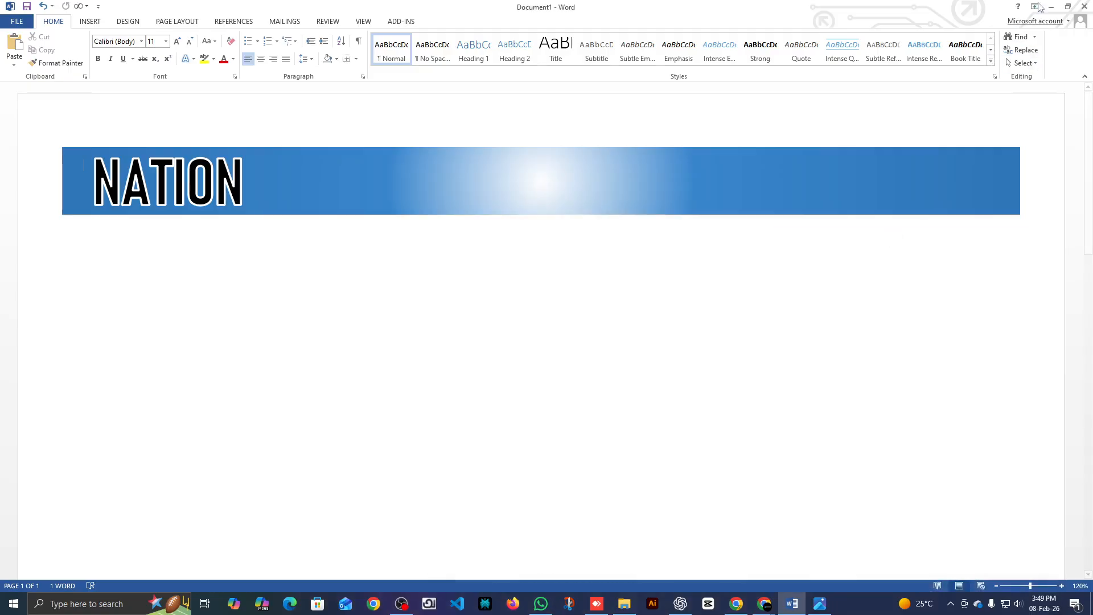
{"action": "left_click", "coordinate": [1051, 7]}
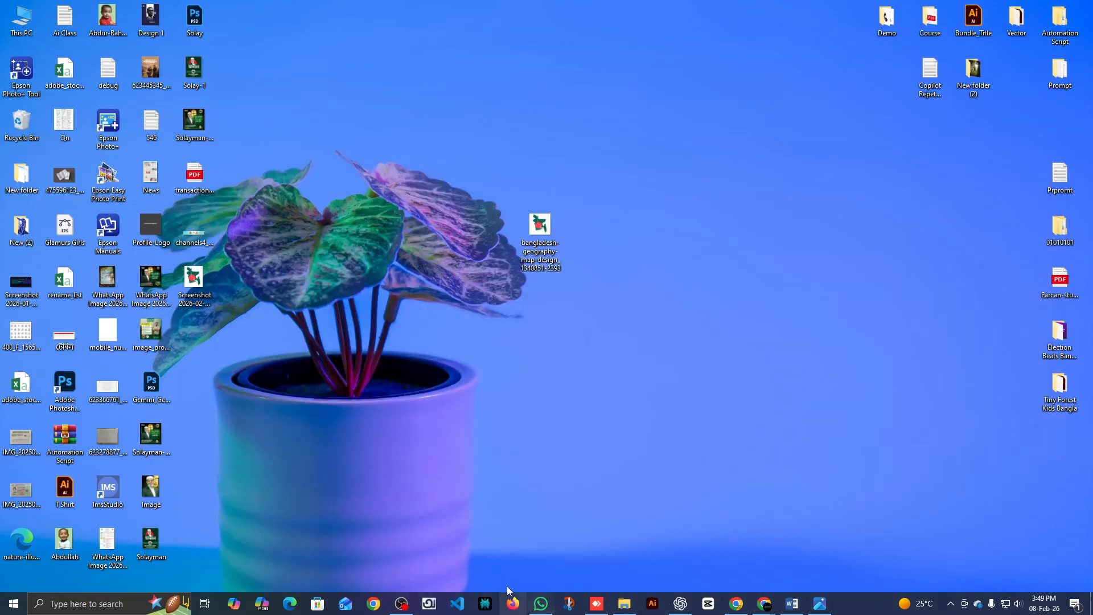
{"action": "left_click", "coordinate": [624, 604]}
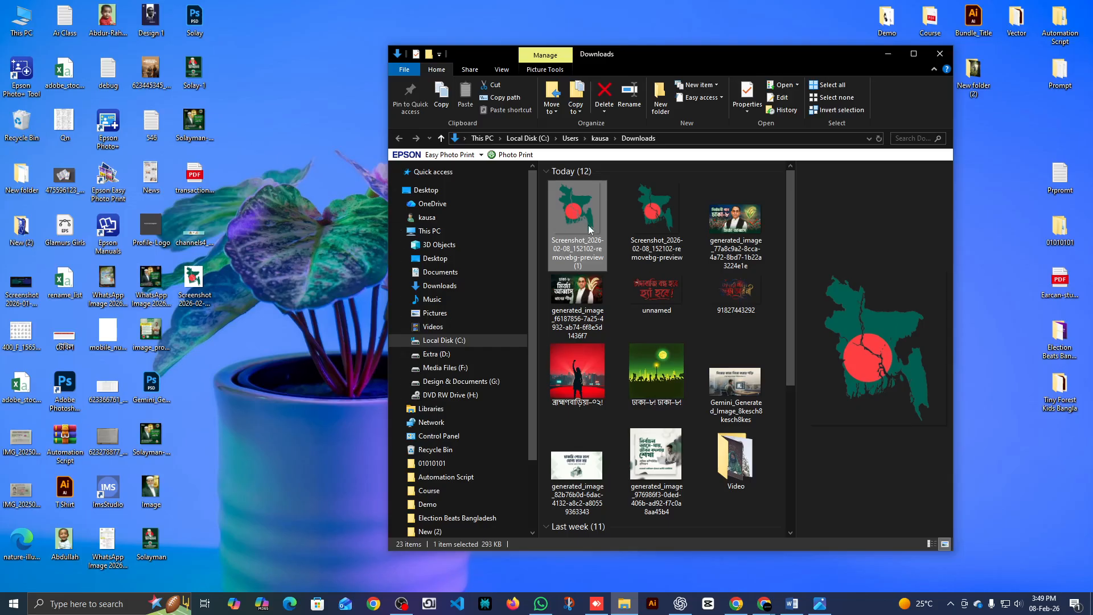
{"action": "left_click_drag", "start_coordinate": [579, 214], "coordinate": [509, 439]}
{"action": "scroll", "coordinate": [502, 427], "scroll_direction": "down", "scroll_amount": 5}
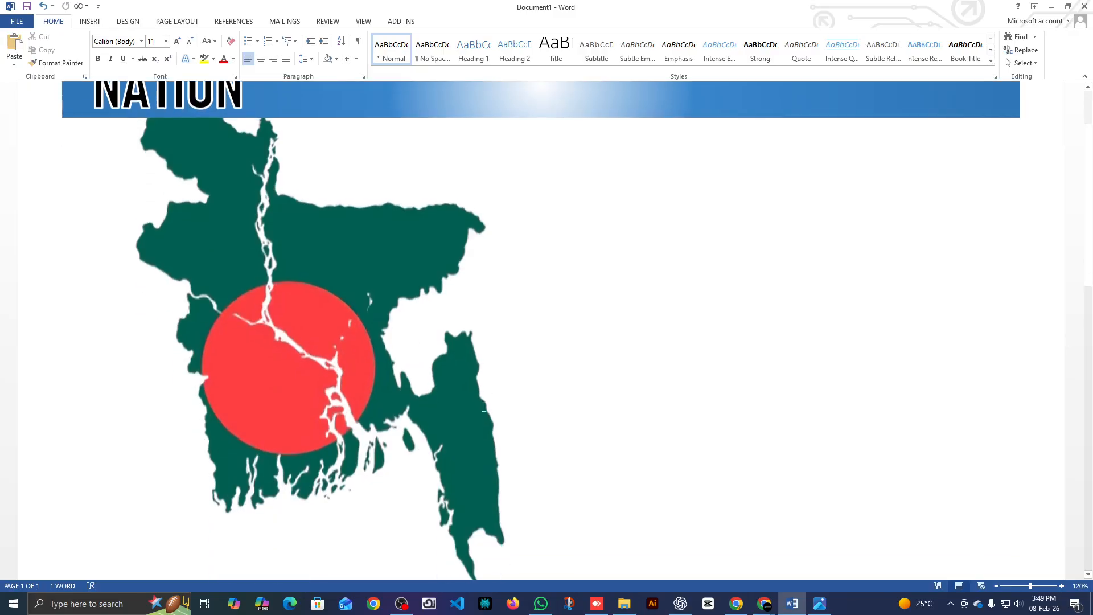
Step: Set the text wrapping of the inserted Bangladesh map picture to In Front of Text
{"action": "left_click", "coordinate": [347, 247]}
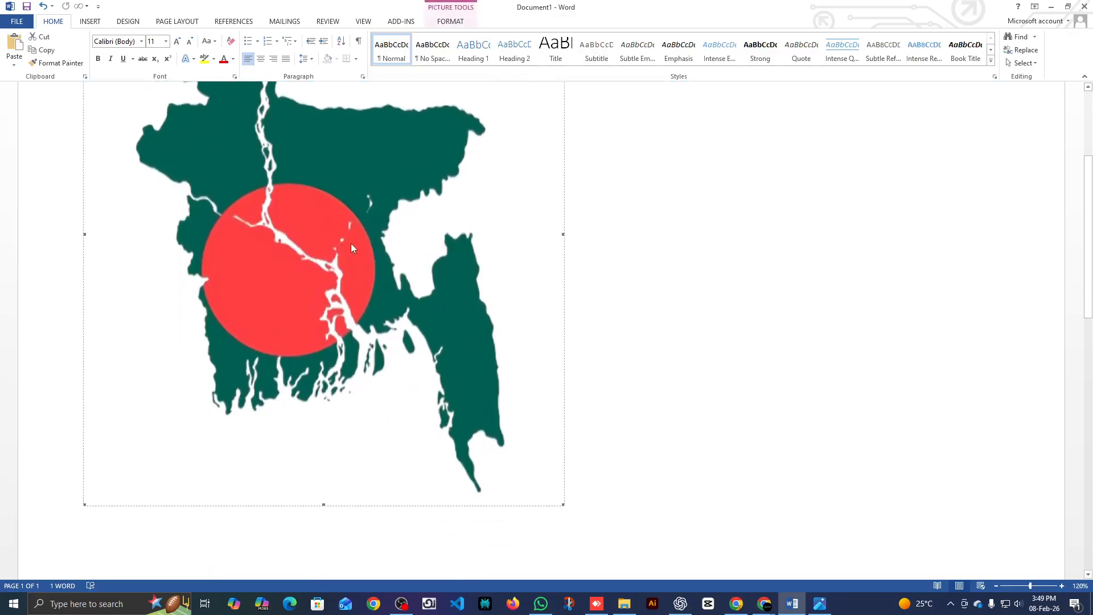
{"action": "scroll", "coordinate": [360, 297], "scroll_direction": "up", "scroll_amount": 2}
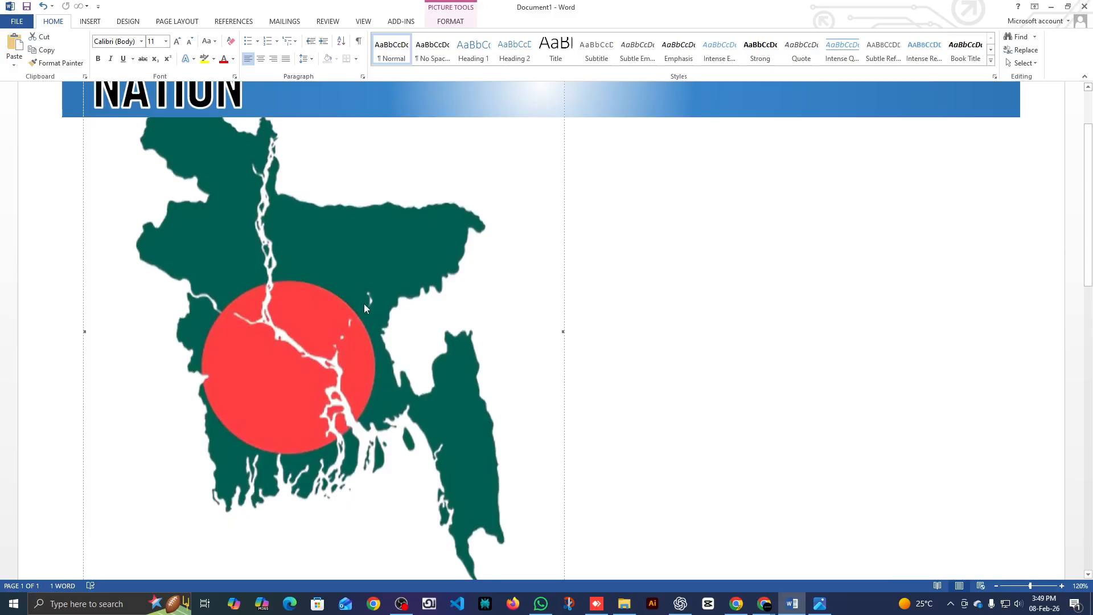
{"action": "scroll", "coordinate": [364, 303], "scroll_direction": "up", "scroll_amount": 3}
{"action": "scroll", "coordinate": [336, 328], "scroll_direction": "down", "scroll_amount": 3}
{"action": "scroll", "coordinate": [529, 346], "scroll_direction": "down", "scroll_amount": 5}
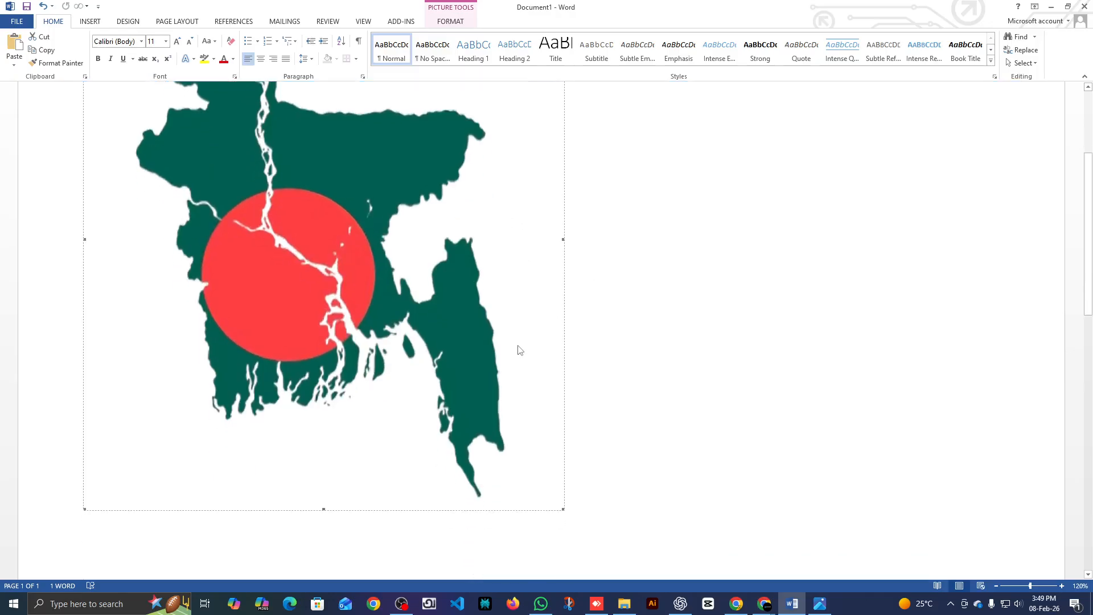
{"action": "scroll", "coordinate": [390, 277], "scroll_direction": "up", "scroll_amount": 2}
{"action": "right_click", "coordinate": [291, 139]}
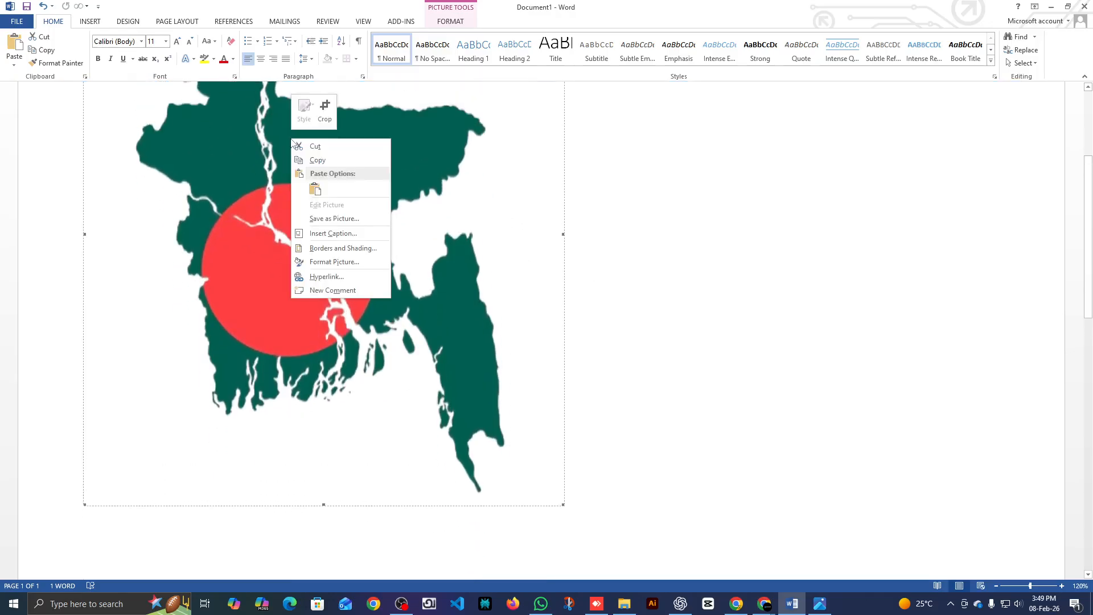
{"action": "left_click", "coordinate": [254, 199]}
{"action": "double_click", "coordinate": [254, 194]}
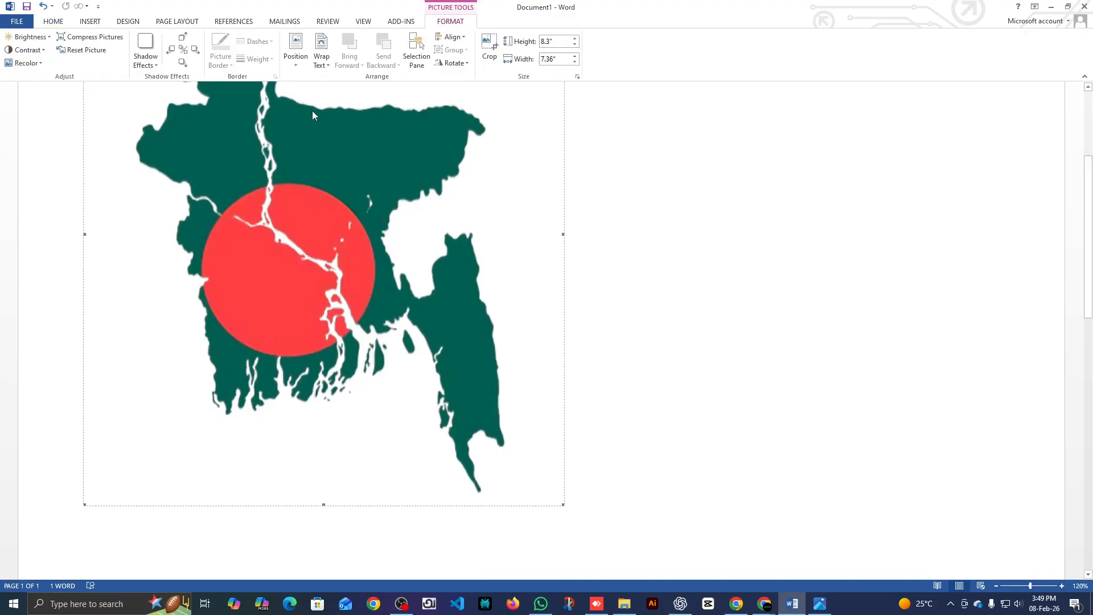
{"action": "left_click", "coordinate": [296, 60]}
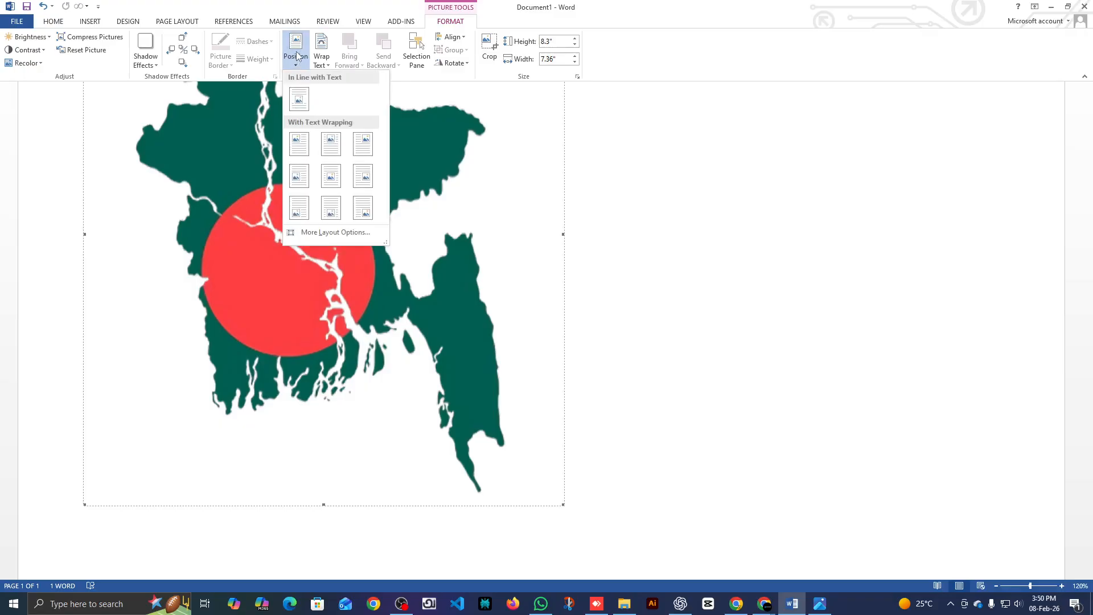
{"action": "left_click", "coordinate": [296, 58]}
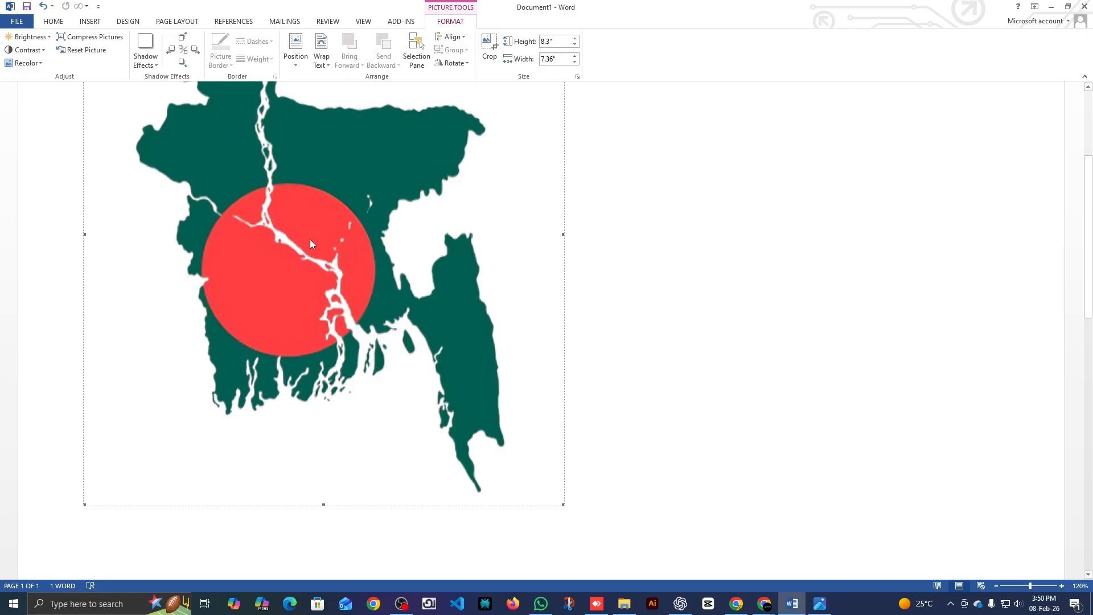
{"action": "left_click", "coordinate": [326, 61]}
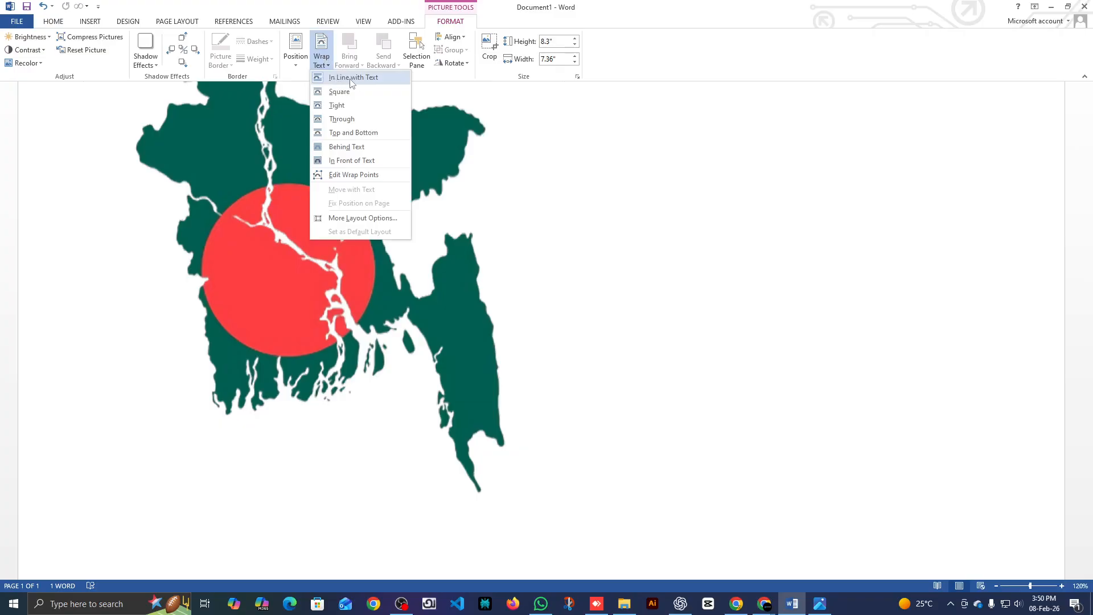
{"action": "left_click", "coordinate": [371, 165]}
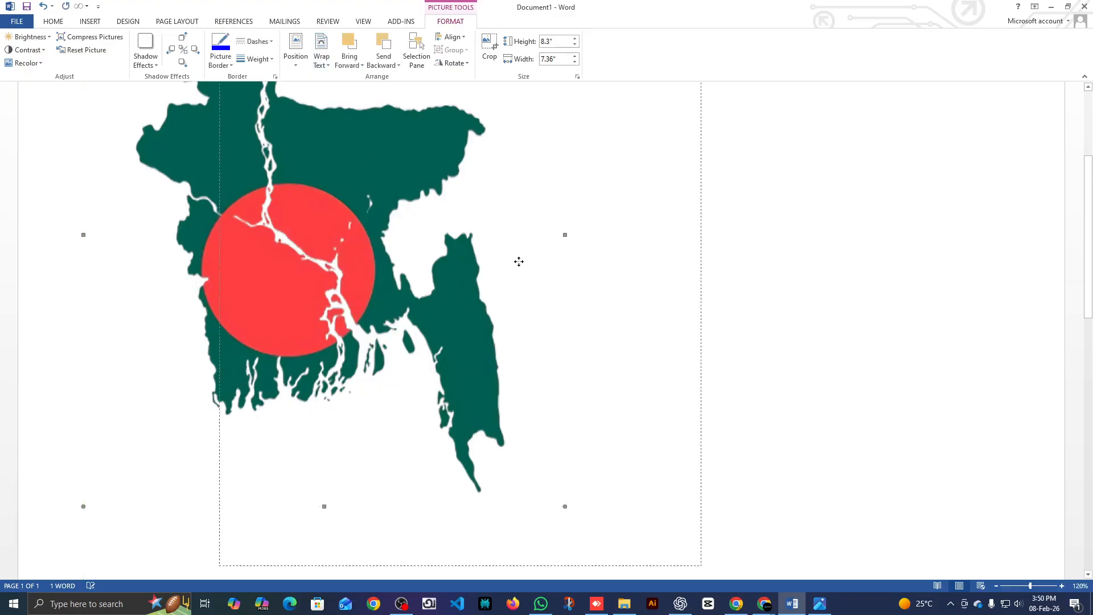
Step: Shrink the map picture to about 2.36" high by 2.09" wide and place it over the banner, right of its white centre
{"action": "left_click_drag", "start_coordinate": [303, 170], "coordinate": [447, 278]}
{"action": "scroll", "coordinate": [447, 277], "scroll_direction": "down", "scroll_amount": 3}
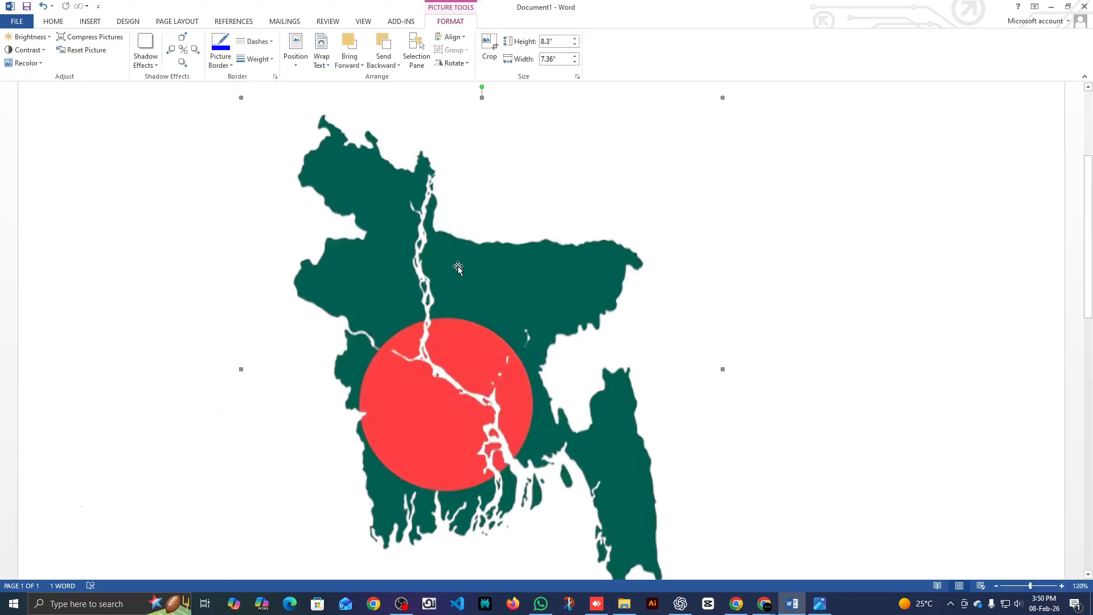
{"action": "scroll", "coordinate": [462, 266], "scroll_direction": "down", "scroll_amount": 5}
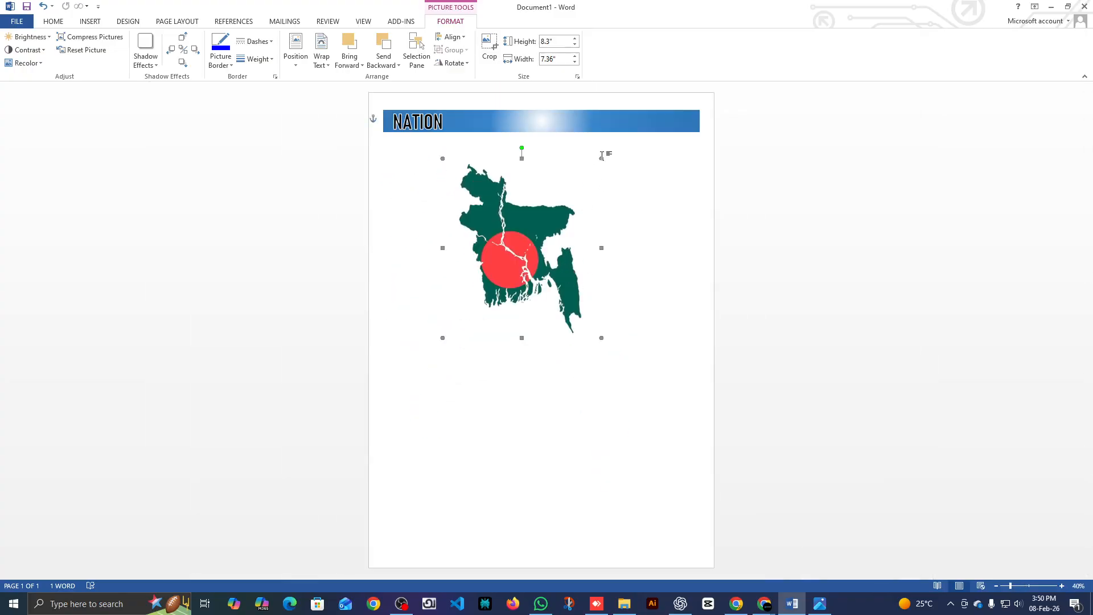
{"action": "left_click_drag", "start_coordinate": [602, 157], "coordinate": [615, 136]}
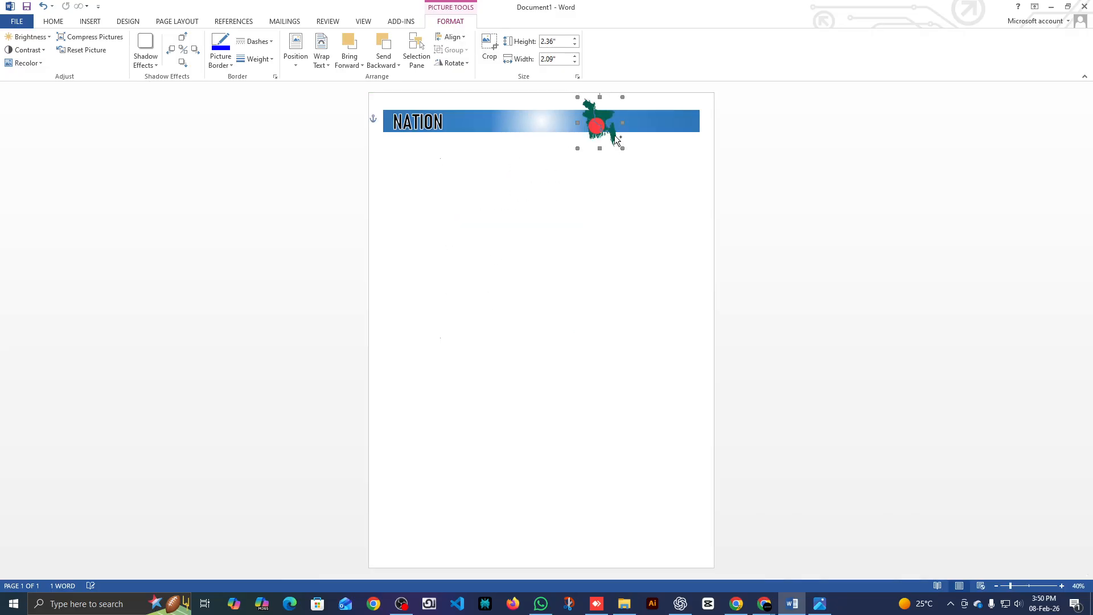
Step: Reduce the map picture to about 1.85" by 1.64" and place it further right, vertically centred on the banner
{"action": "scroll", "coordinate": [614, 137], "scroll_direction": "up", "scroll_amount": 4}
{"action": "scroll", "coordinate": [655, 159], "scroll_direction": "up", "scroll_amount": 2}
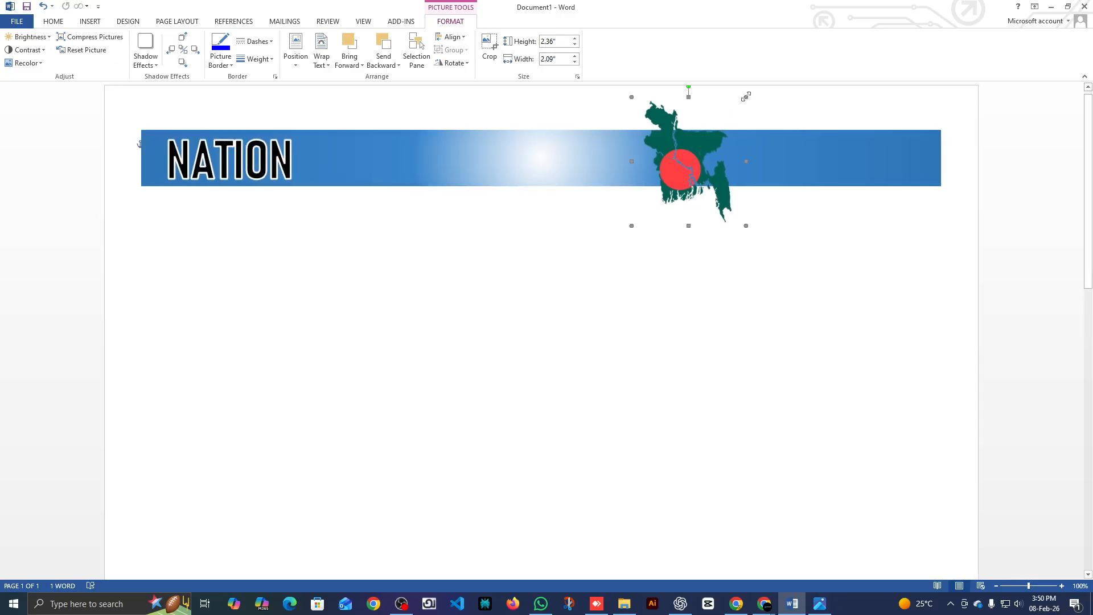
{"action": "left_click_drag", "start_coordinate": [741, 99], "coordinate": [717, 129]}
{"action": "left_click_drag", "start_coordinate": [692, 168], "coordinate": [736, 150]}
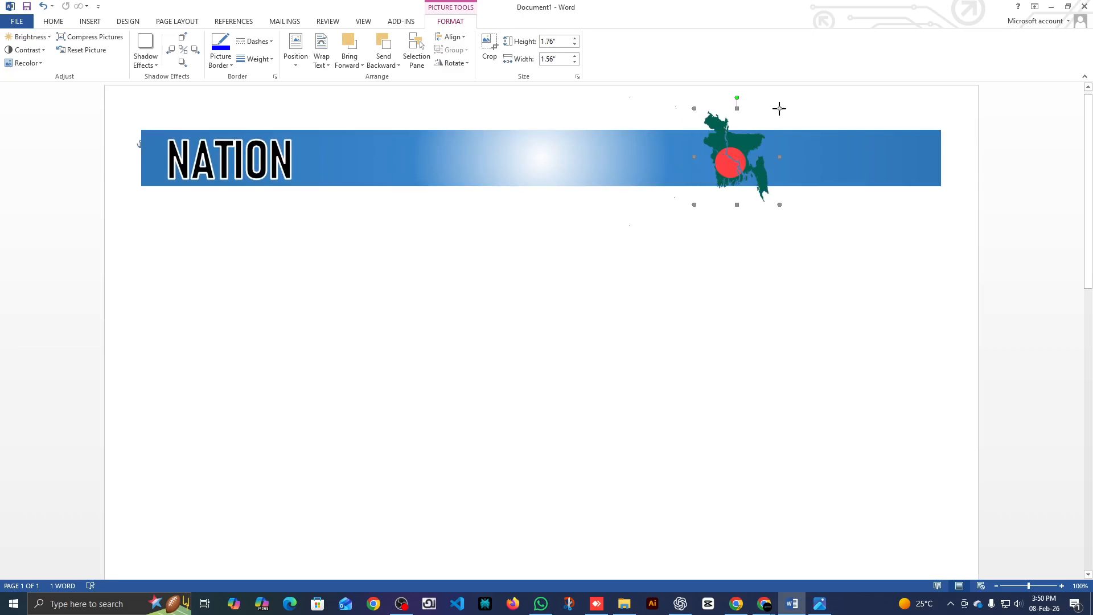
{"action": "left_click_drag", "start_coordinate": [783, 107], "coordinate": [784, 103]}
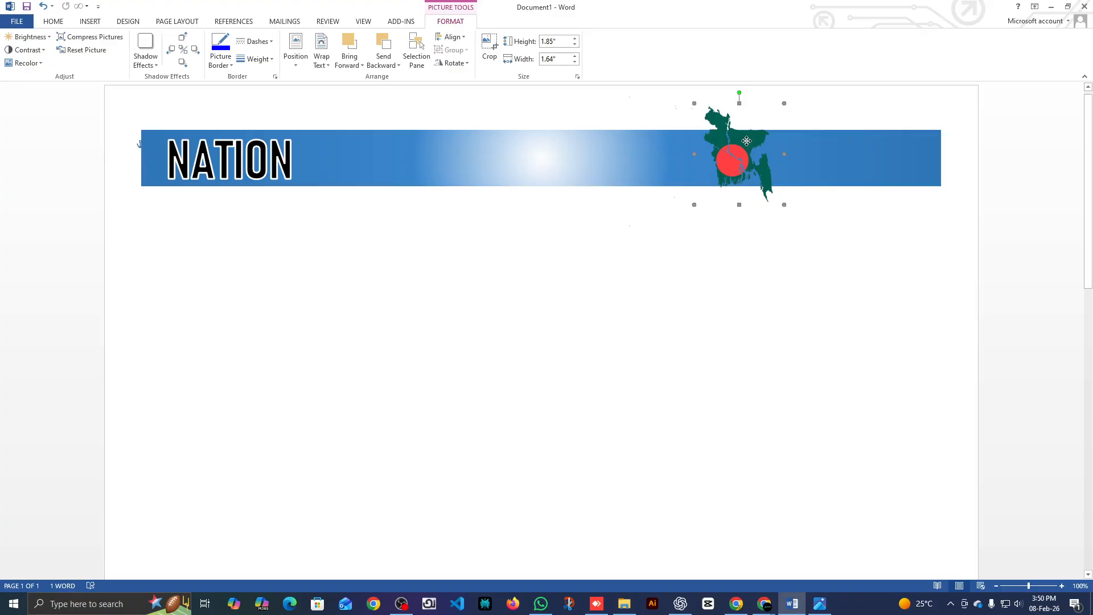
{"action": "left_click_drag", "start_coordinate": [746, 142], "coordinate": [747, 146]}
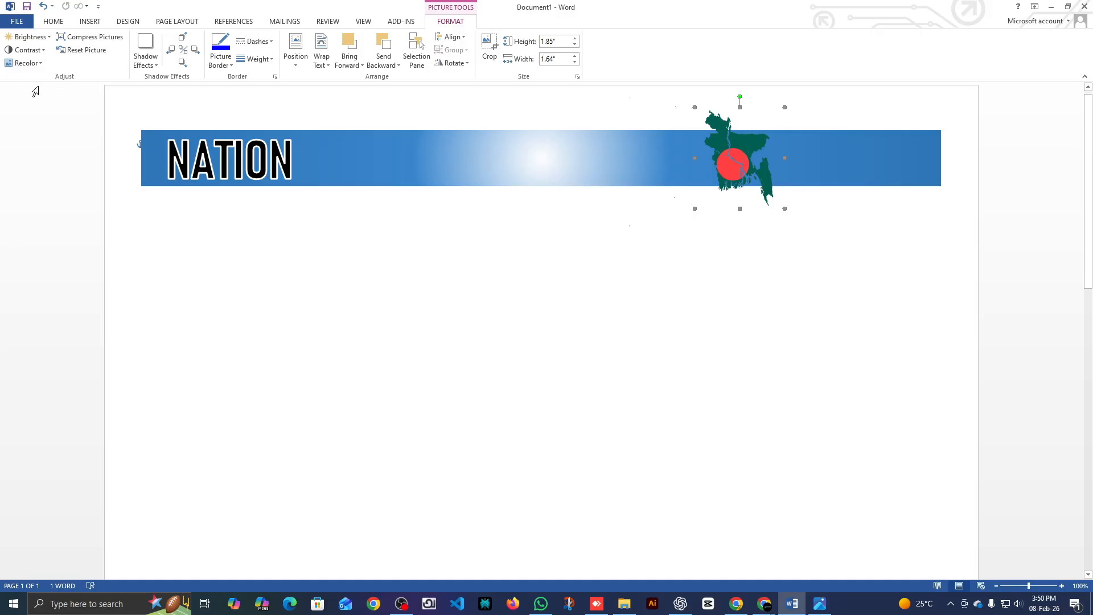
Step: Set the map picture's contrast to +40% and preview its brightness options without applying one
{"action": "left_click", "coordinate": [37, 51]}
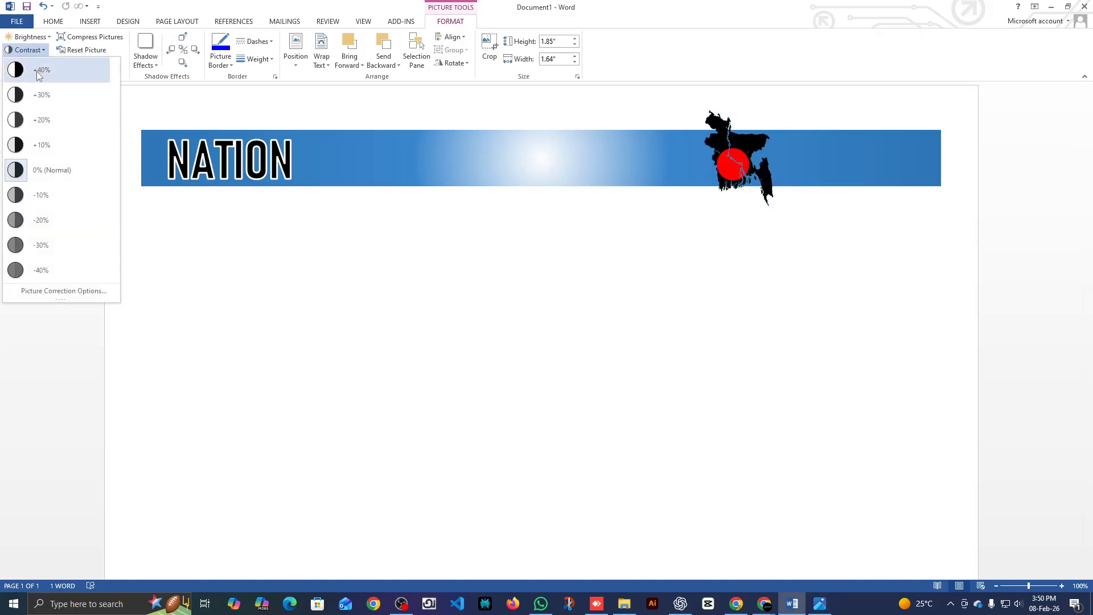
{"action": "left_click", "coordinate": [37, 74]}
{"action": "left_click", "coordinate": [35, 50]}
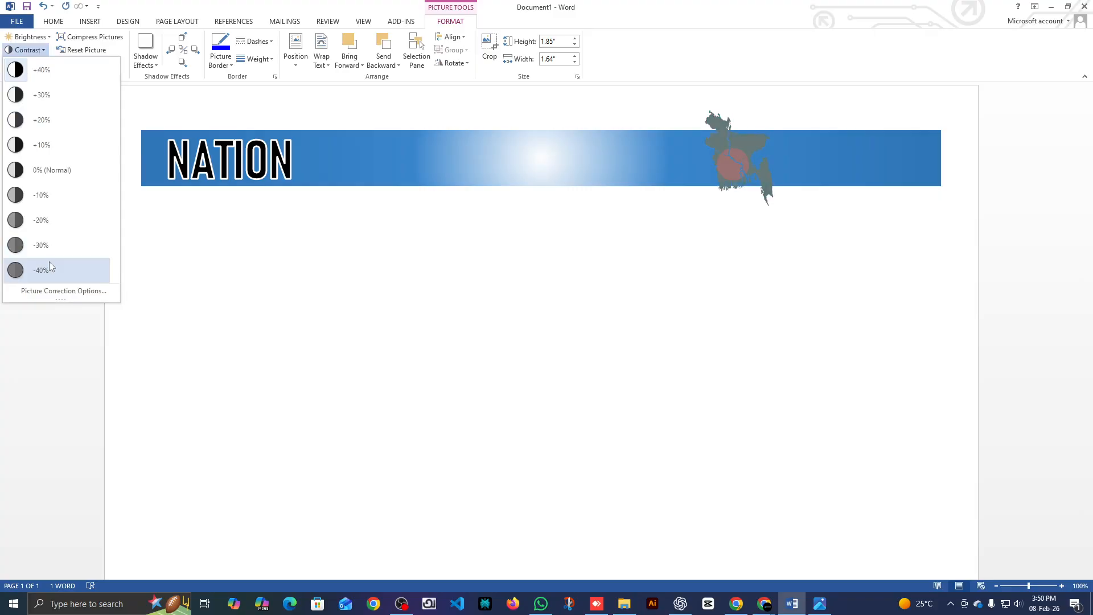
{"action": "left_click", "coordinate": [42, 70]}
{"action": "left_click", "coordinate": [34, 36]}
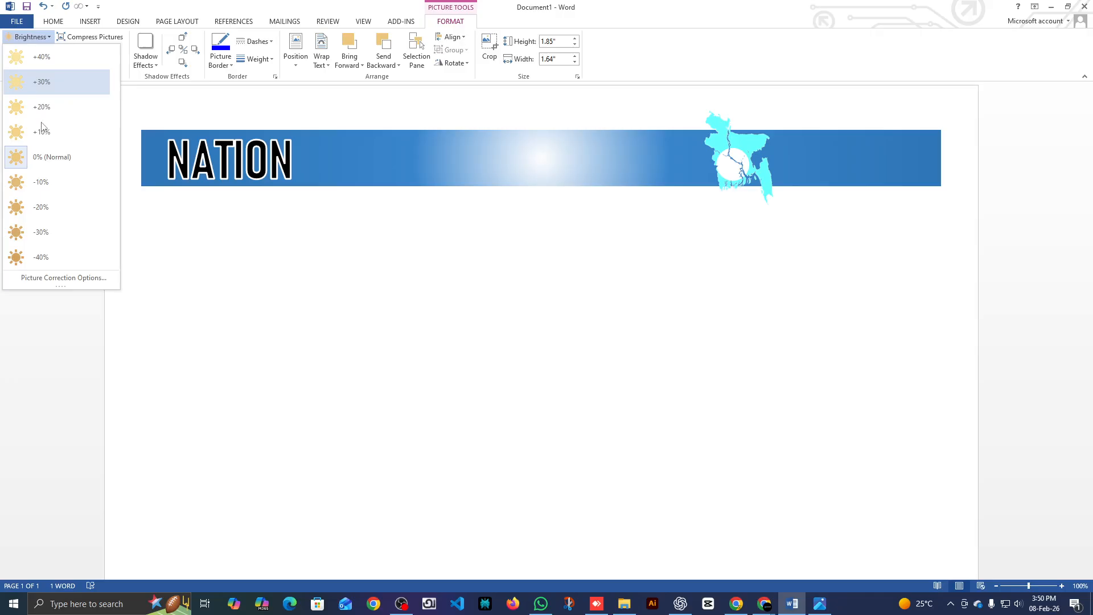
{"action": "left_click", "coordinate": [41, 40]}
Step: Try recolouring the map picture in Black and White, undo the recolouring, and deselect the picture
{"action": "left_click", "coordinate": [28, 63]}
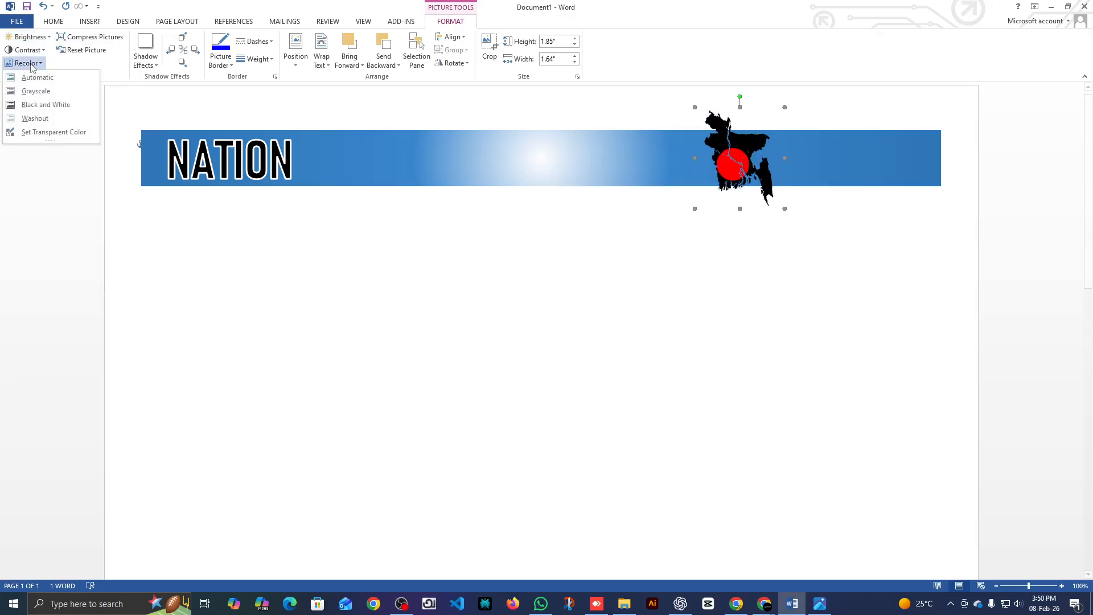
{"action": "left_click", "coordinate": [46, 104]}
{"action": "left_click", "coordinate": [427, 290]}
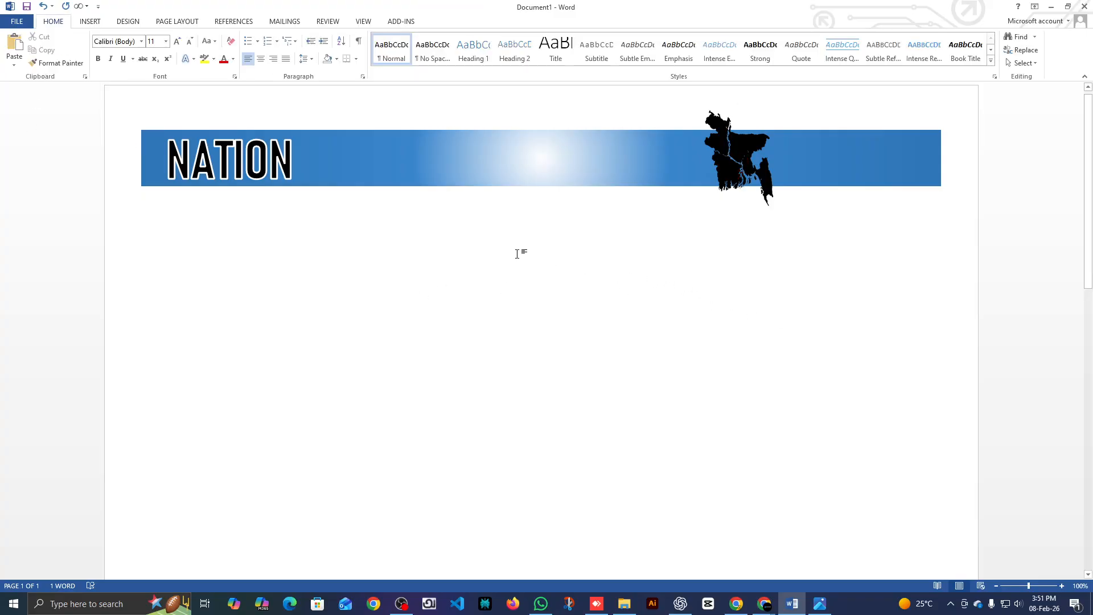
{"action": "key", "text": "ctrl+z"}
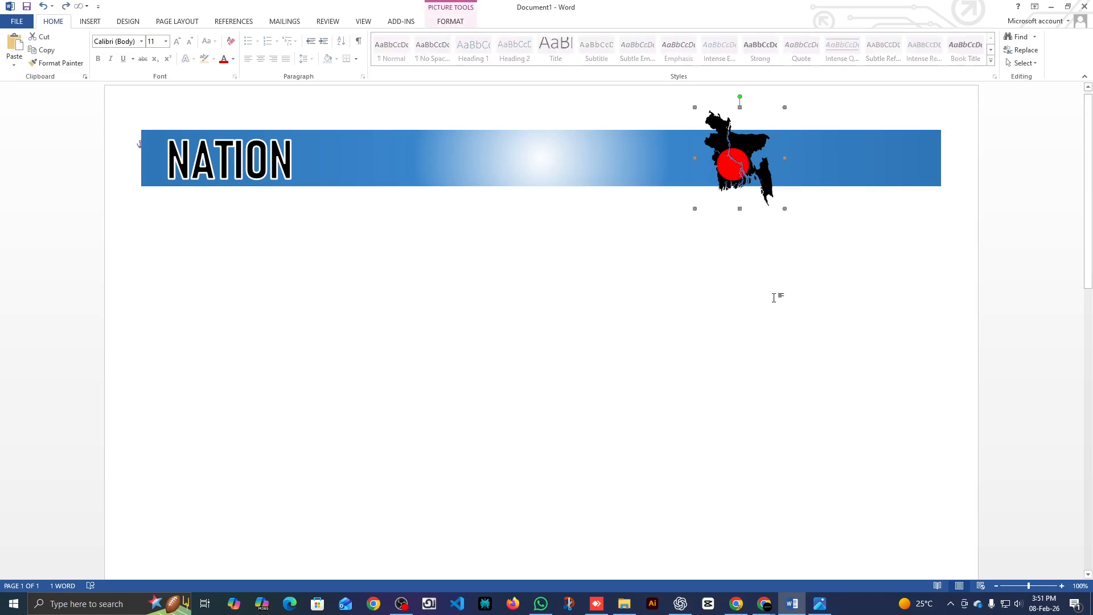
{"action": "left_click", "coordinate": [749, 236]}
Step: Compare the emblem's position with News.jpg and move the map picture in Word along the banner towards its white centre
{"action": "scroll", "coordinate": [781, 251], "scroll_direction": "up", "scroll_amount": 3}
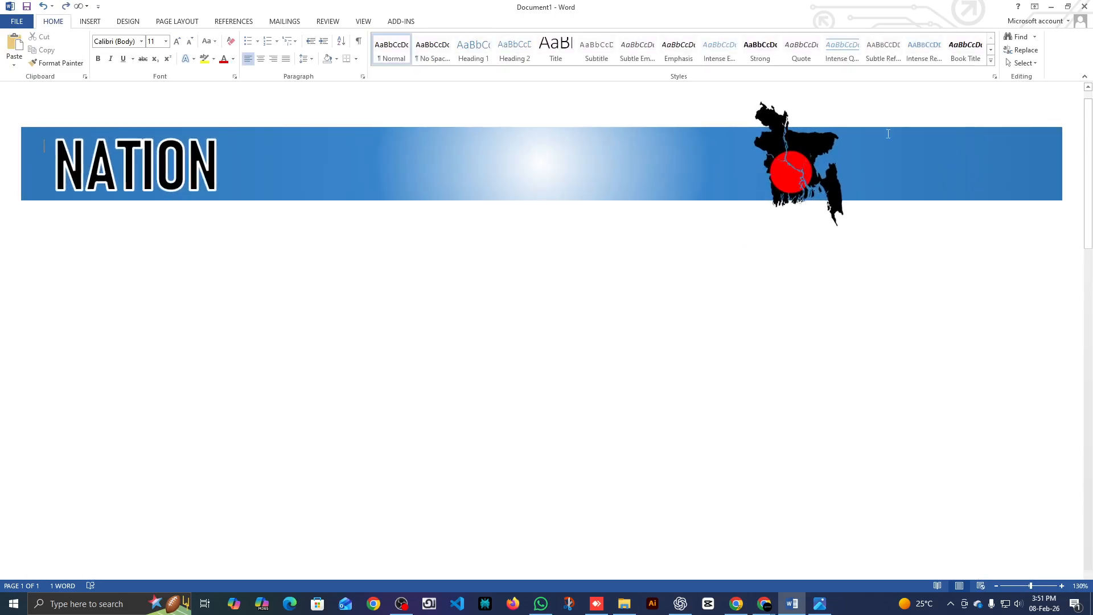
{"action": "scroll", "coordinate": [844, 186], "scroll_direction": "down", "scroll_amount": 4}
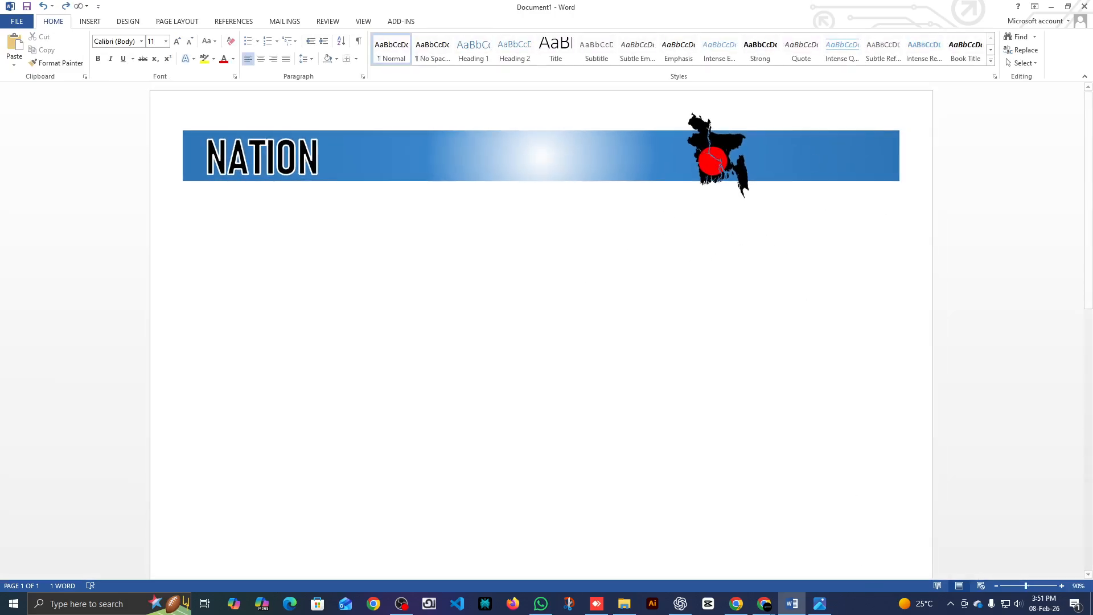
{"action": "left_click", "coordinate": [823, 603]}
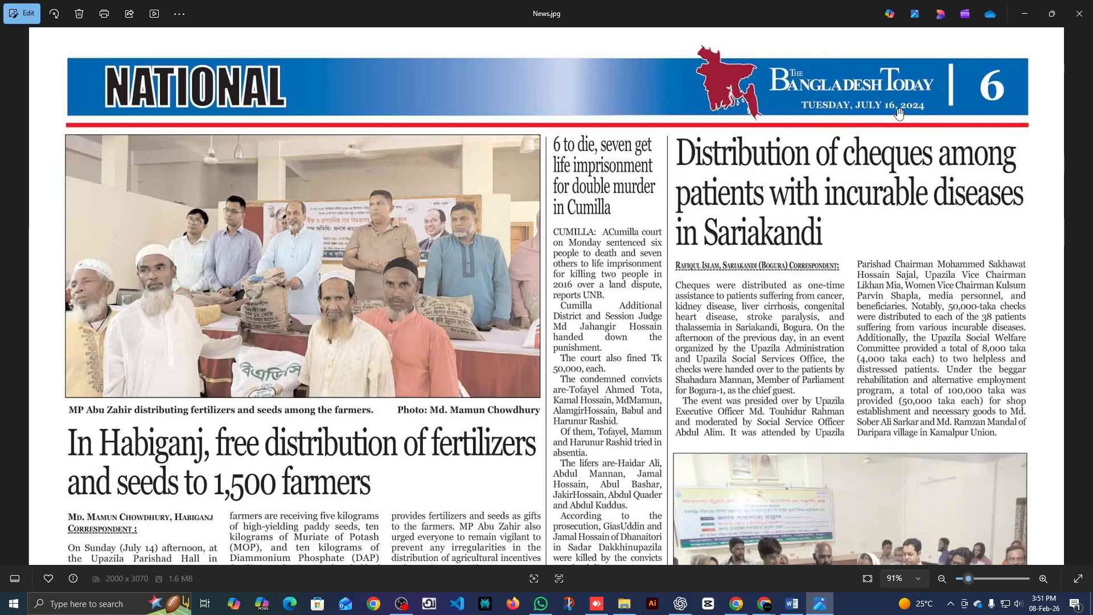
{"action": "left_click", "coordinate": [1024, 14]}
{"action": "scroll", "coordinate": [722, 439], "scroll_direction": "up", "scroll_amount": 4}
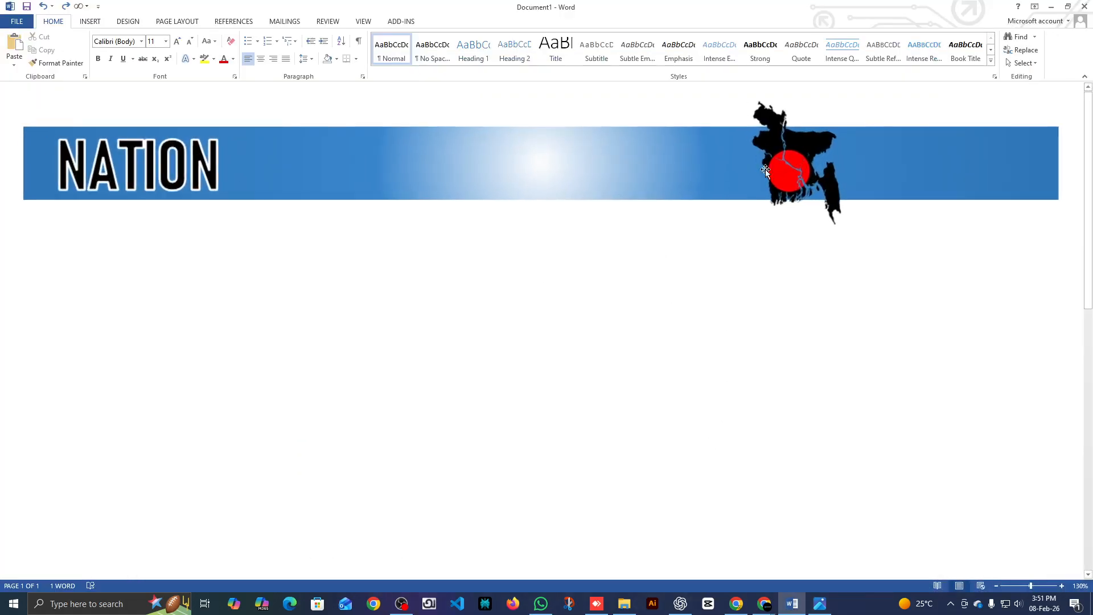
{"action": "left_click", "coordinate": [744, 157]}
{"action": "left_click_drag", "start_coordinate": [744, 158], "coordinate": [679, 158]}
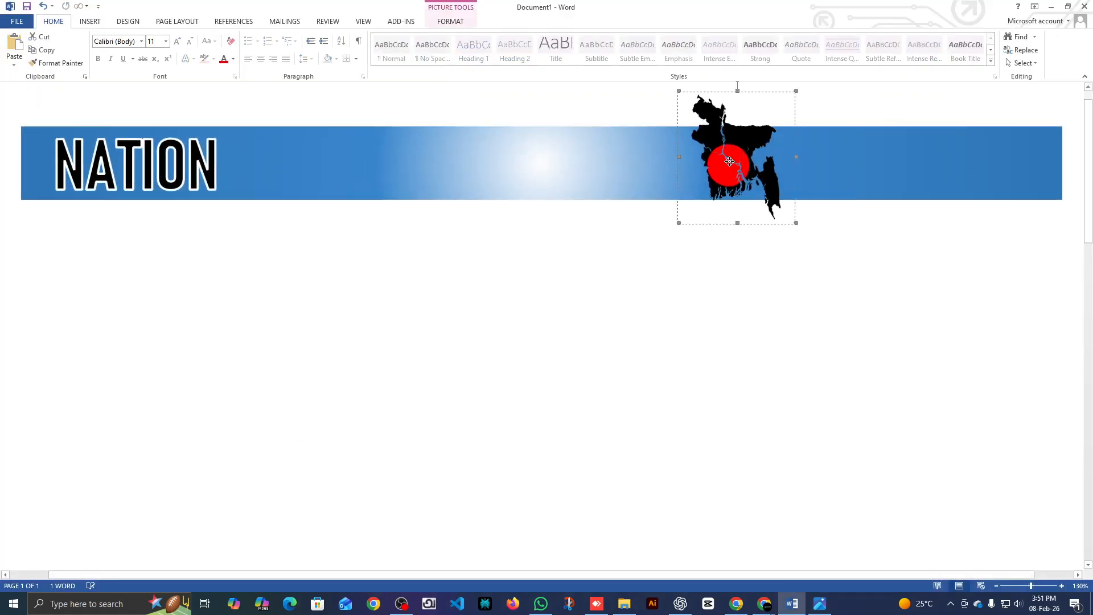
Step: Draw a text box about 1.03" high by 3.29" wide over the banner's right end, beside the map, and enter "tHR" in it
{"action": "left_click", "coordinate": [98, 22]}
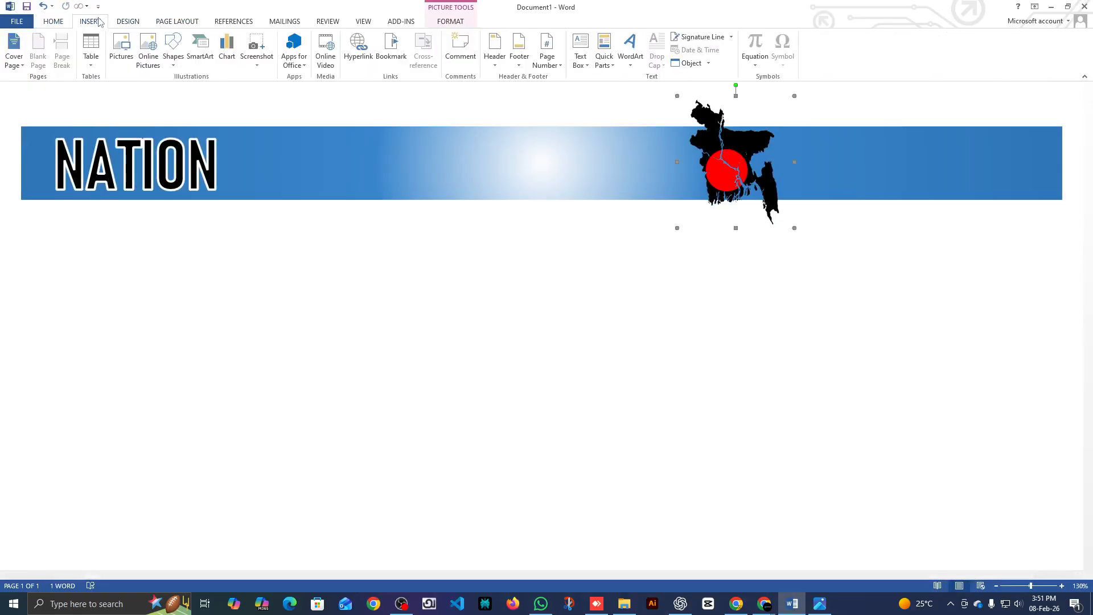
{"action": "left_click", "coordinate": [579, 60]}
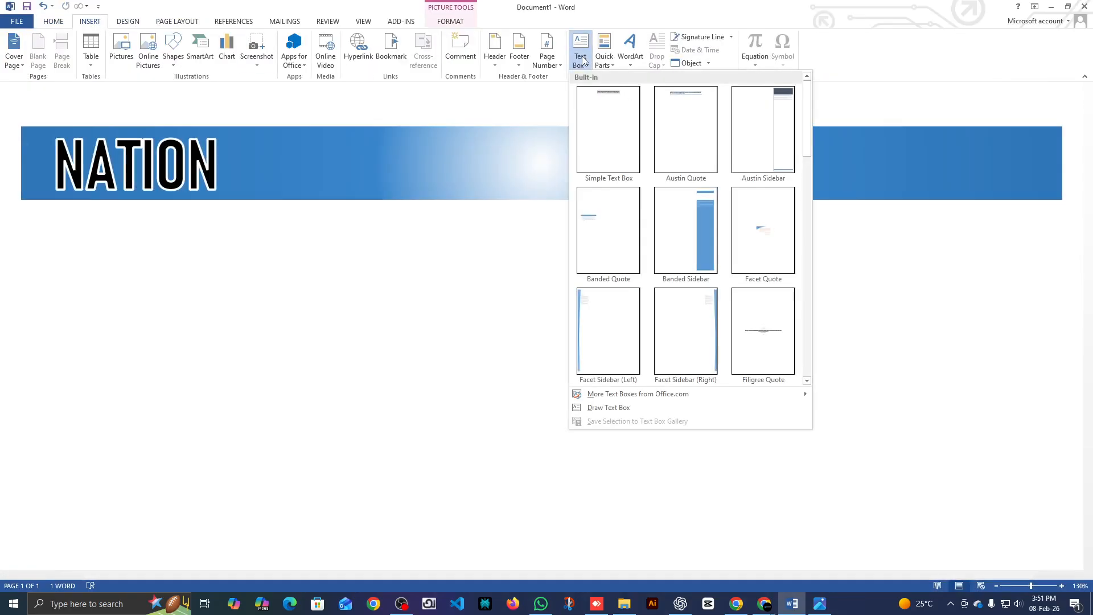
{"action": "left_click", "coordinate": [608, 408]}
{"action": "scroll", "coordinate": [842, 195], "scroll_direction": "down", "scroll_amount": 5}
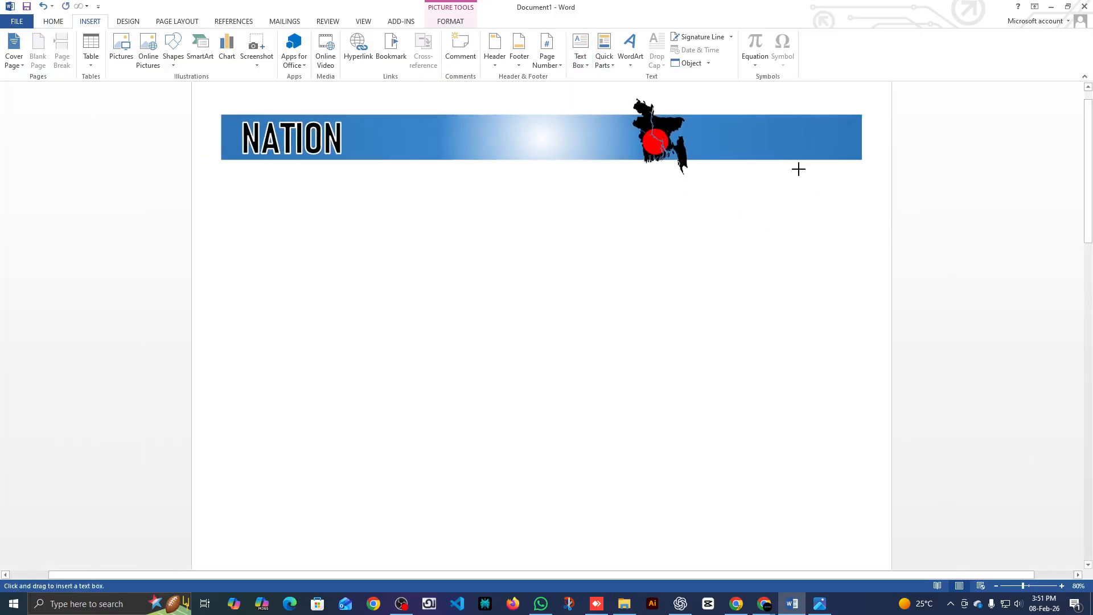
{"action": "left_click_drag", "start_coordinate": [722, 116], "coordinate": [864, 162]}
{"action": "scroll", "coordinate": [813, 159], "scroll_direction": "up", "scroll_amount": 5}
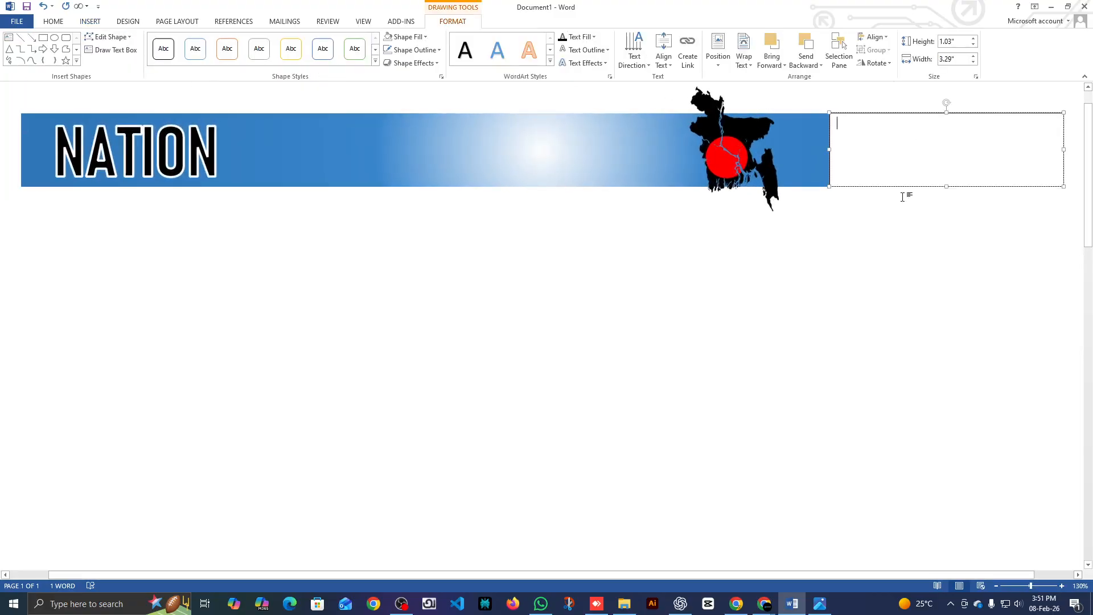
{"action": "scroll", "coordinate": [834, 117], "scroll_direction": "right", "scroll_amount": 3}
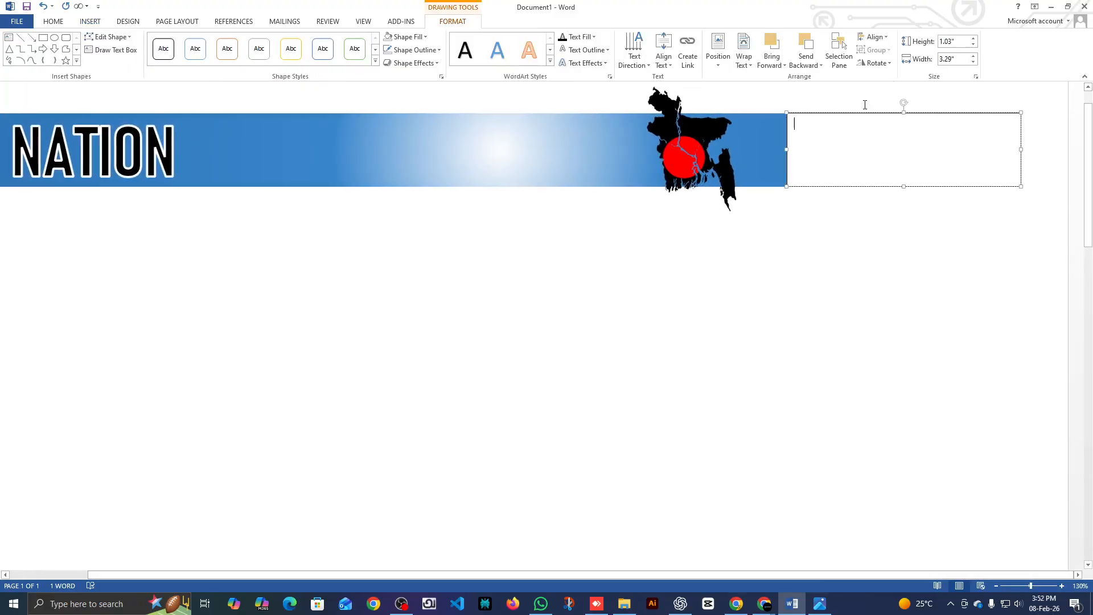
{"action": "type", "text": "tHR"}
Step: Switch to News.jpg and examine the newspaper title, date and page number beside the map in the header banner
{"action": "key", "text": "alt+Tab"}
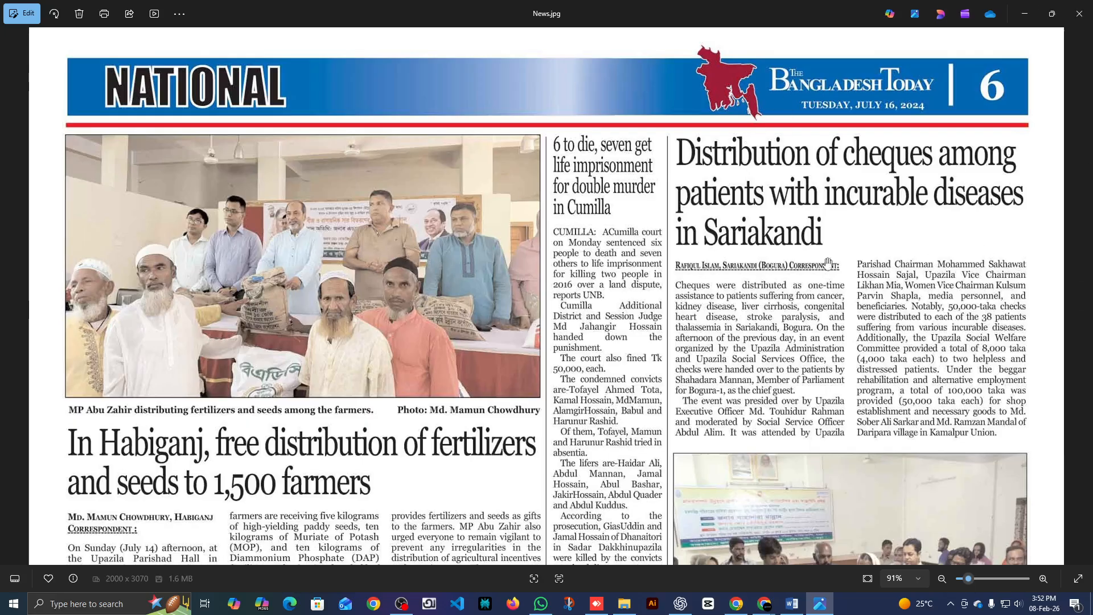
{"action": "scroll", "coordinate": [834, 226], "scroll_direction": "up", "scroll_amount": 5}
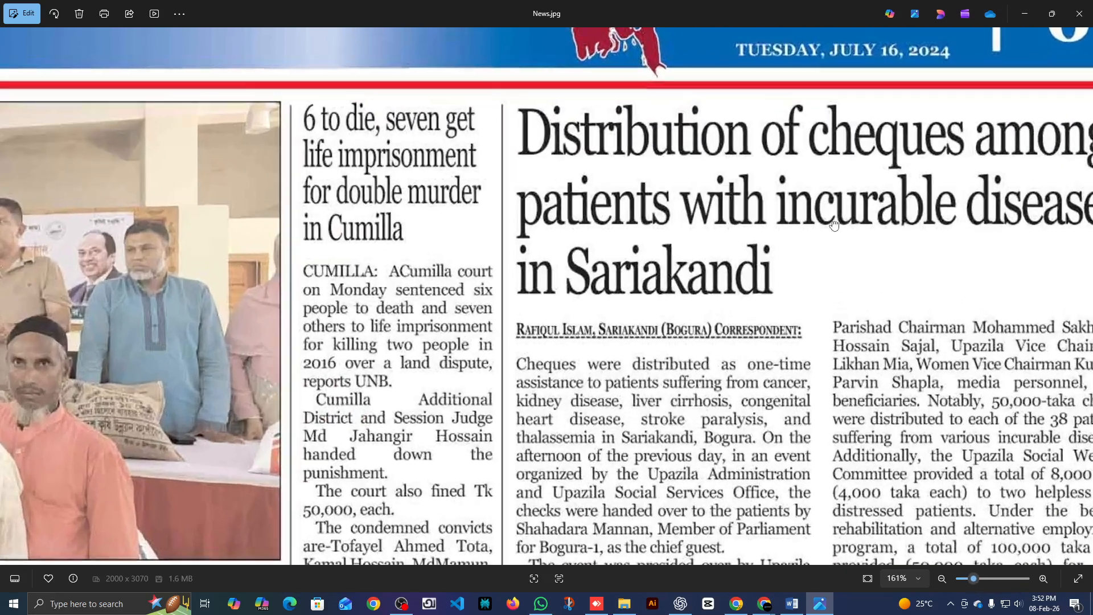
{"action": "left_click_drag", "start_coordinate": [835, 225], "coordinate": [807, 420]}
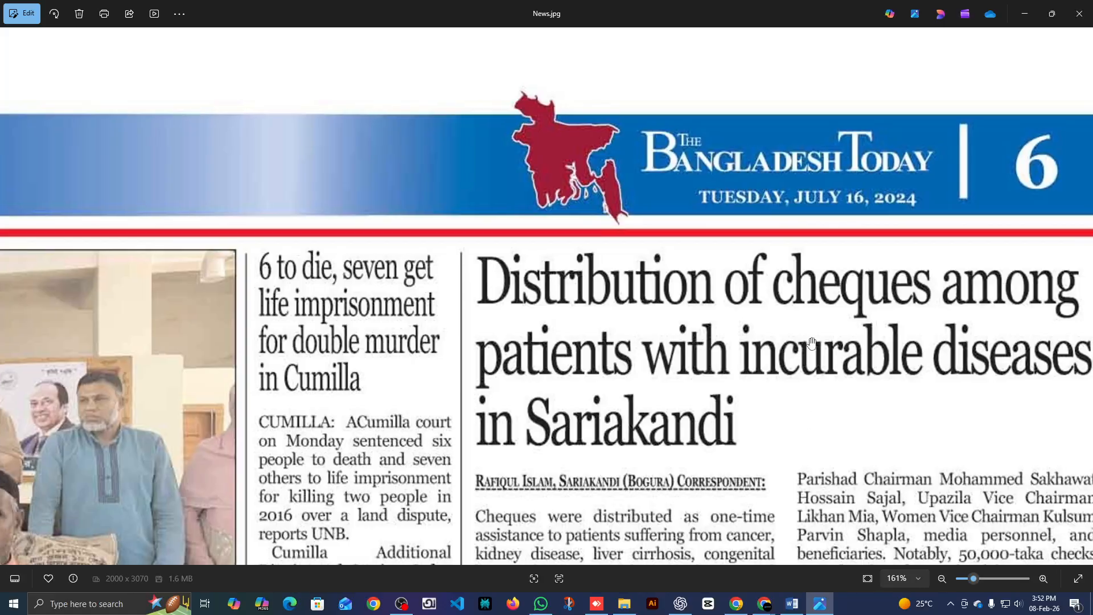